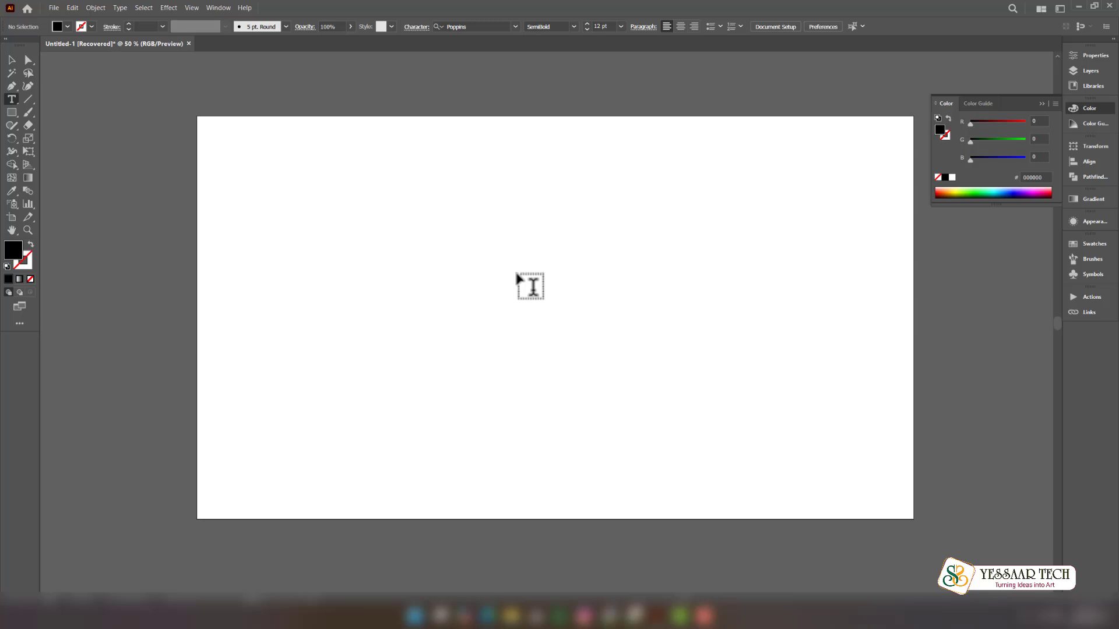
- Add a point text line near the artboard's centre reading "WELCOME TO YESSAAR TECH"
left_click(517, 276)
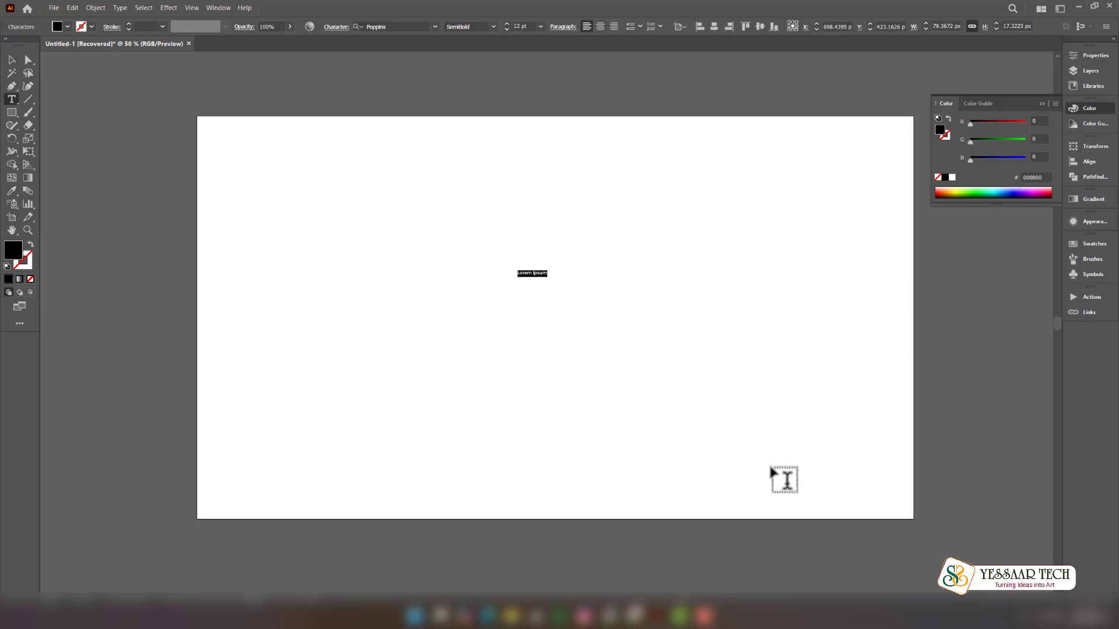
type("wELCOME")
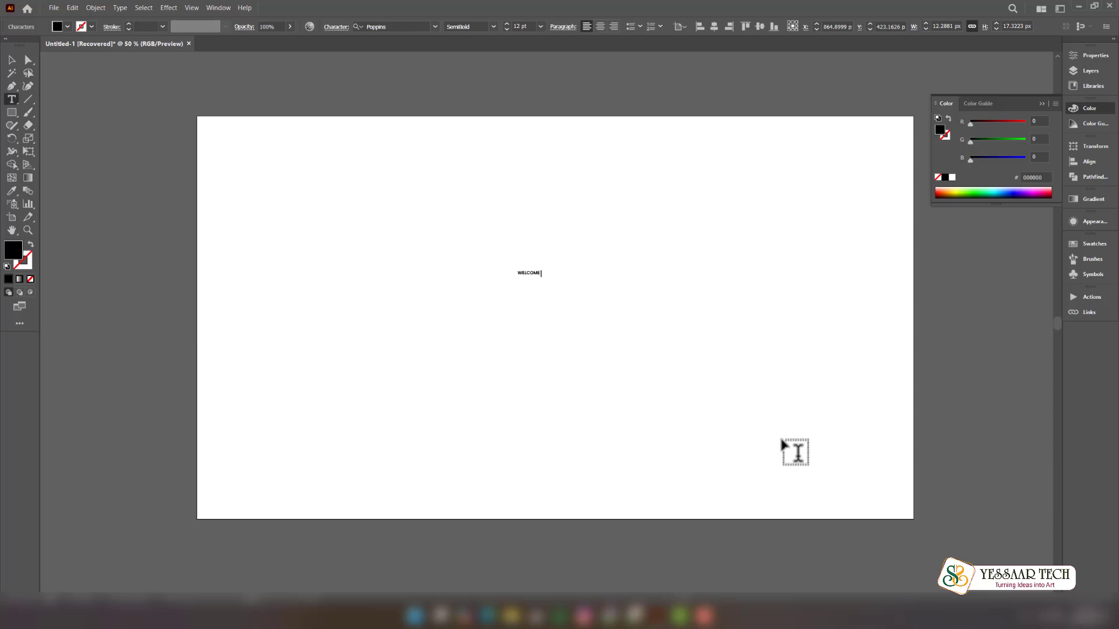
type(" TO")
key("BackSpace")
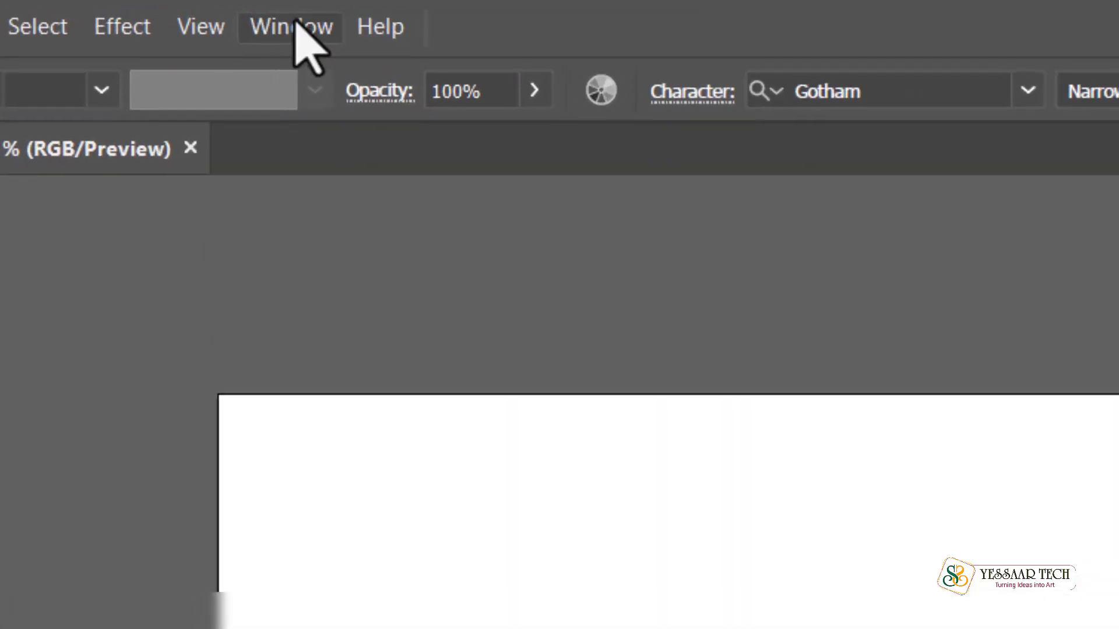
- Display the Character settings with all options expanded and place them beside the text
left_click(297, 23)
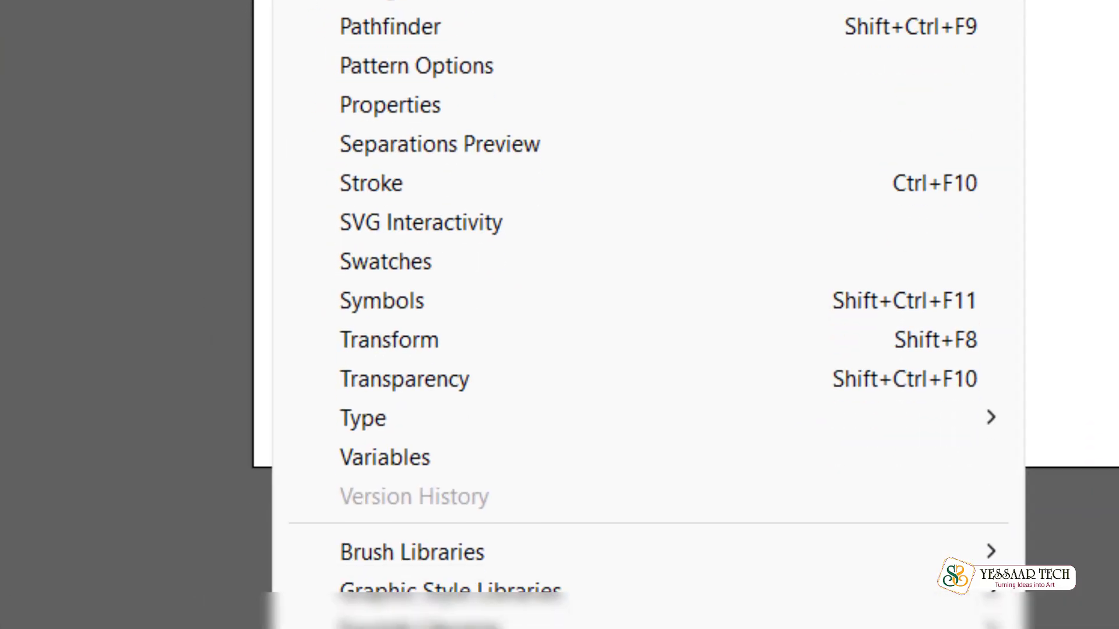
mouse_move(478, 428)
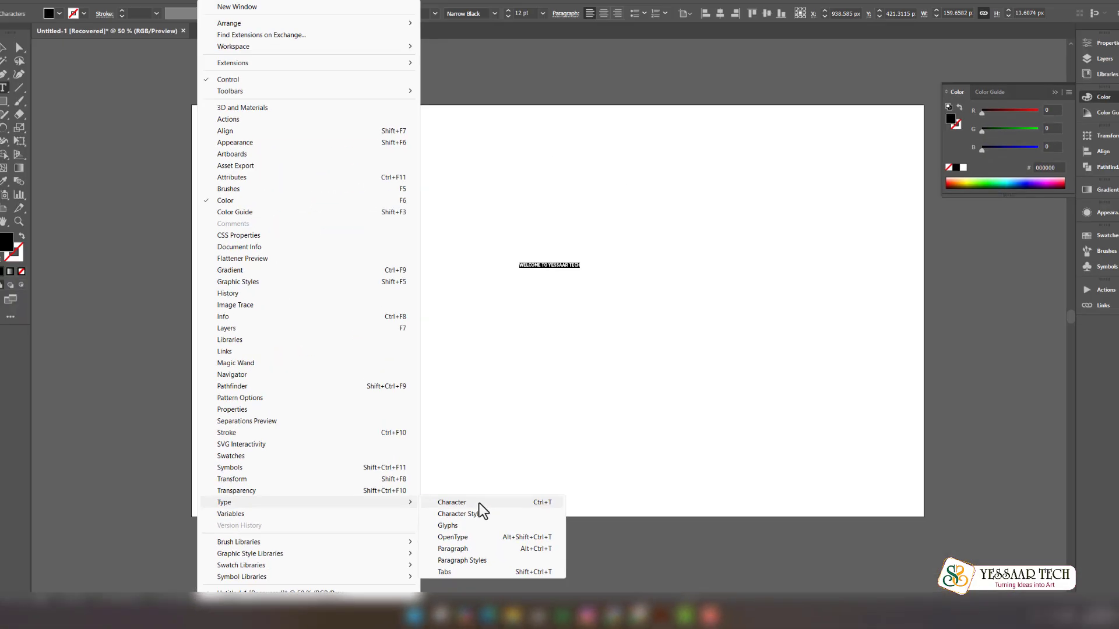
left_click(502, 506)
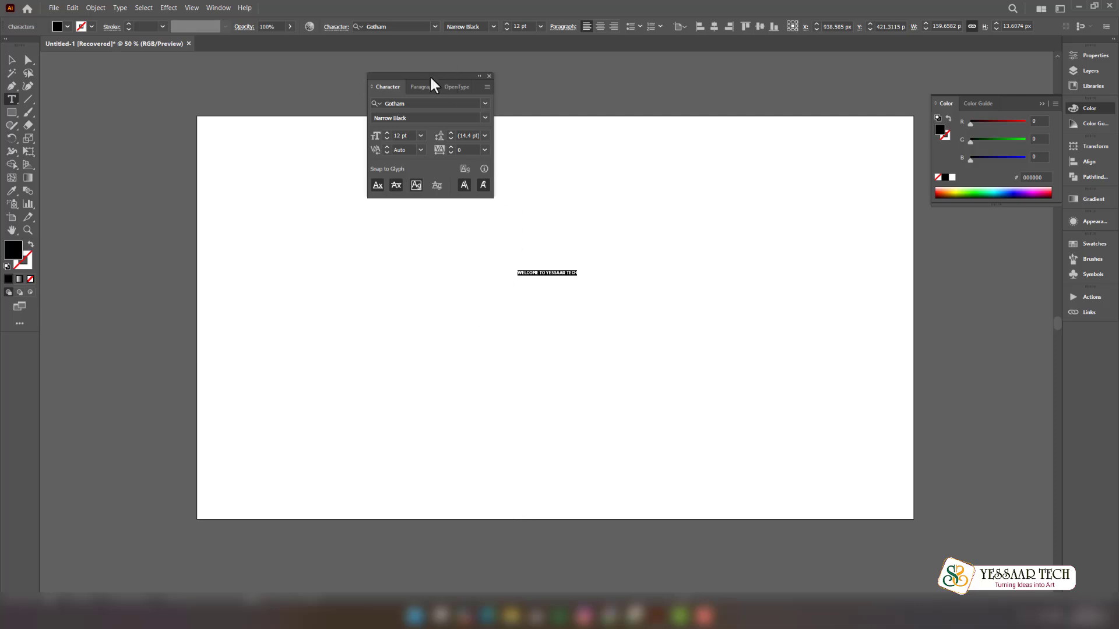
left_click_drag(430, 76, 724, 204)
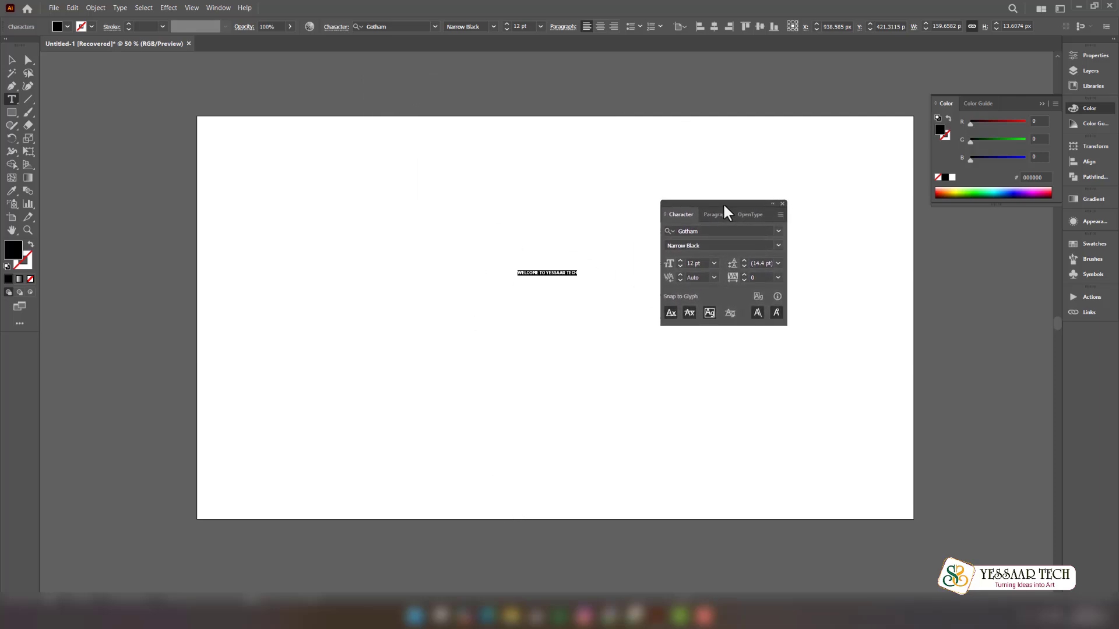
left_click(780, 214)
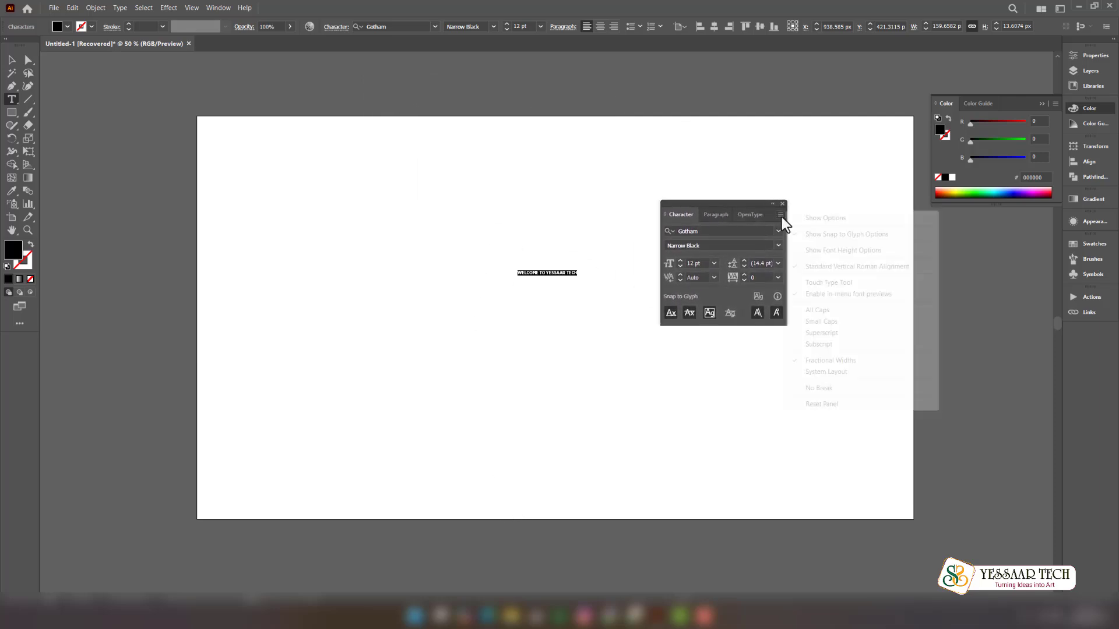
left_click(848, 219)
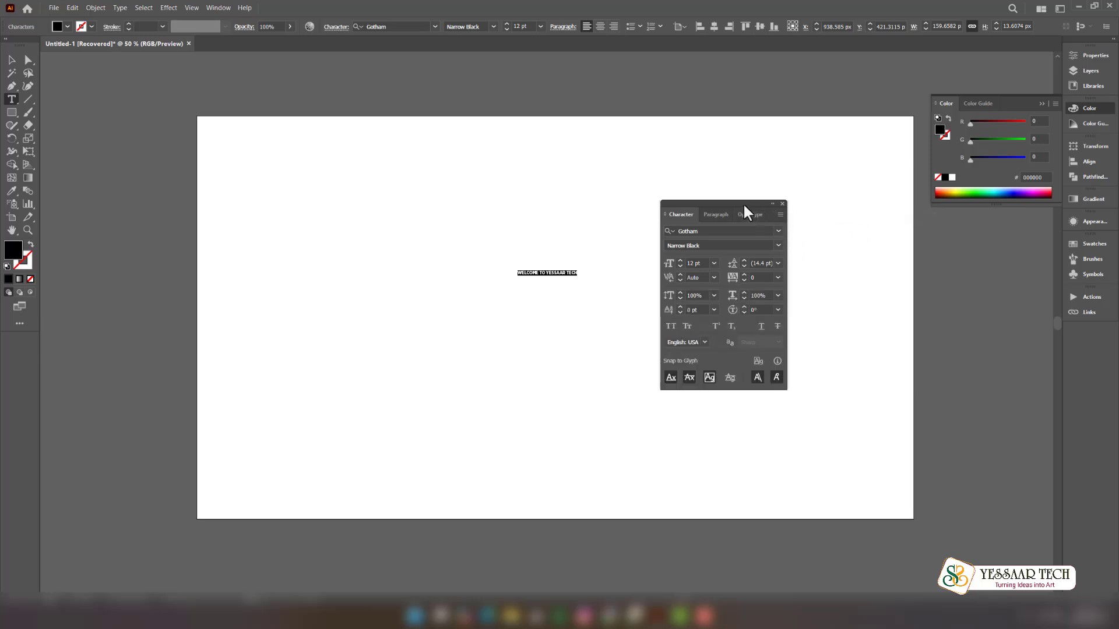
left_click_drag(744, 205, 728, 201)
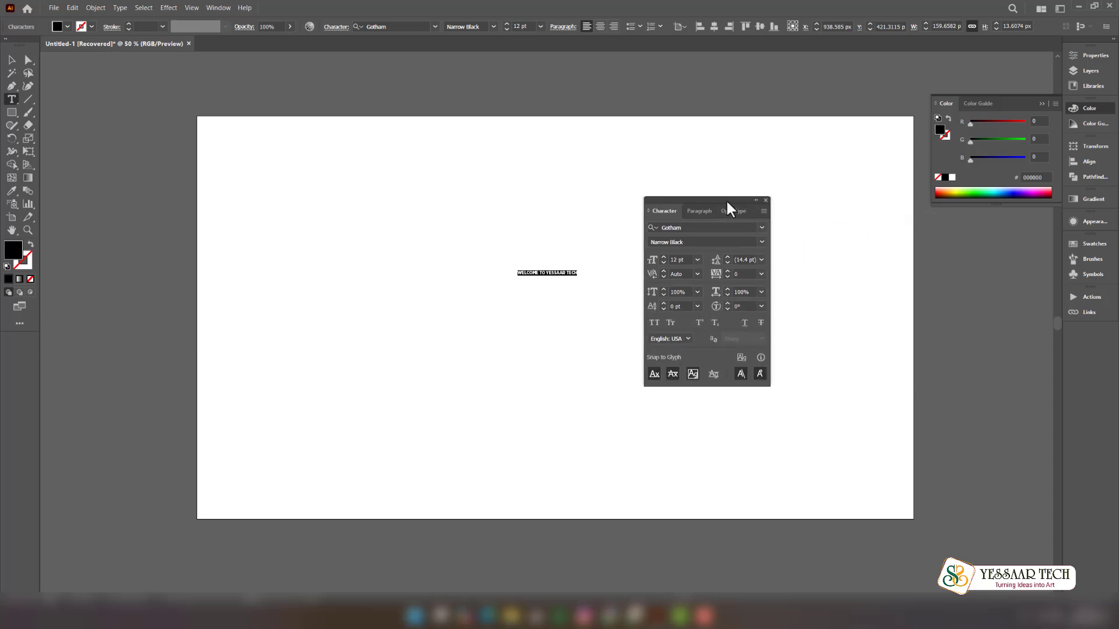
- Set the selected text to Gotham Bold at 48 pt
left_click(734, 230)
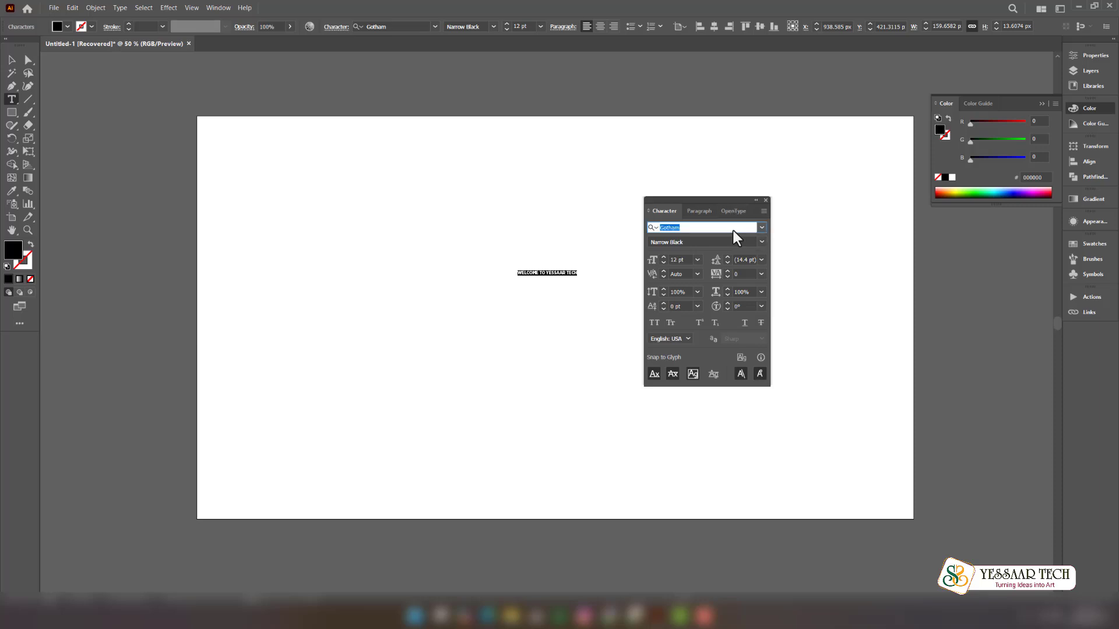
left_click(721, 242)
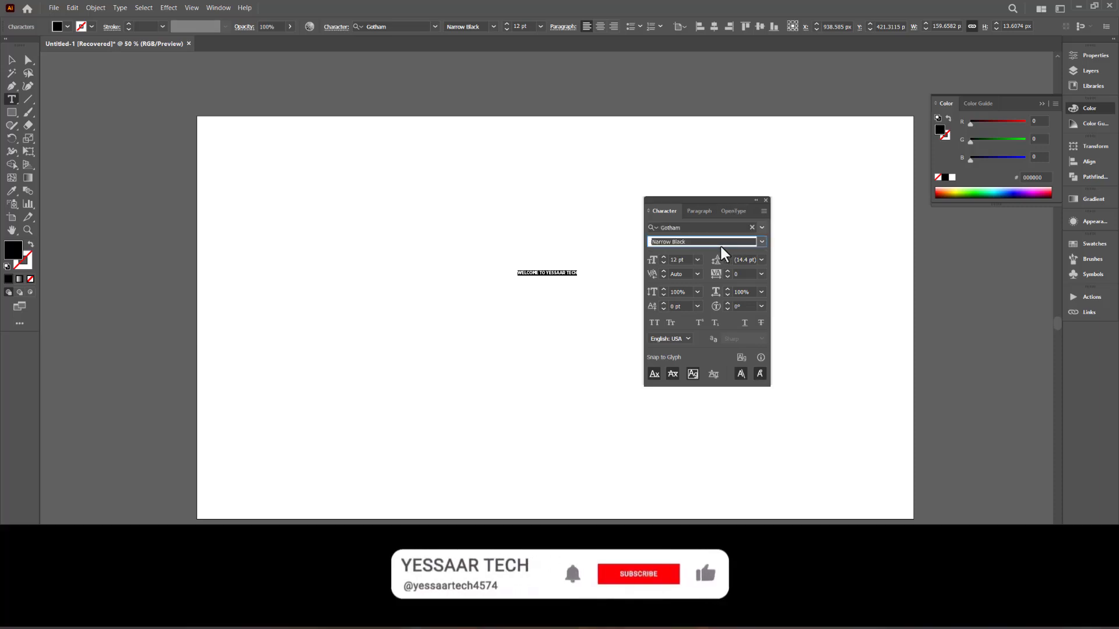
left_click(763, 246)
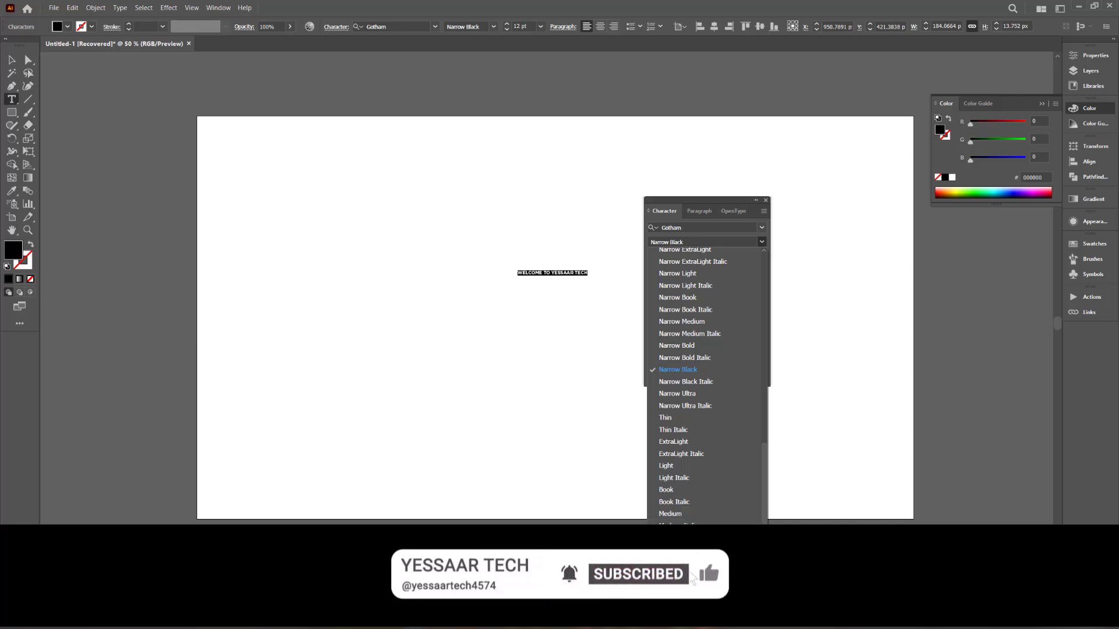
left_click(672, 520)
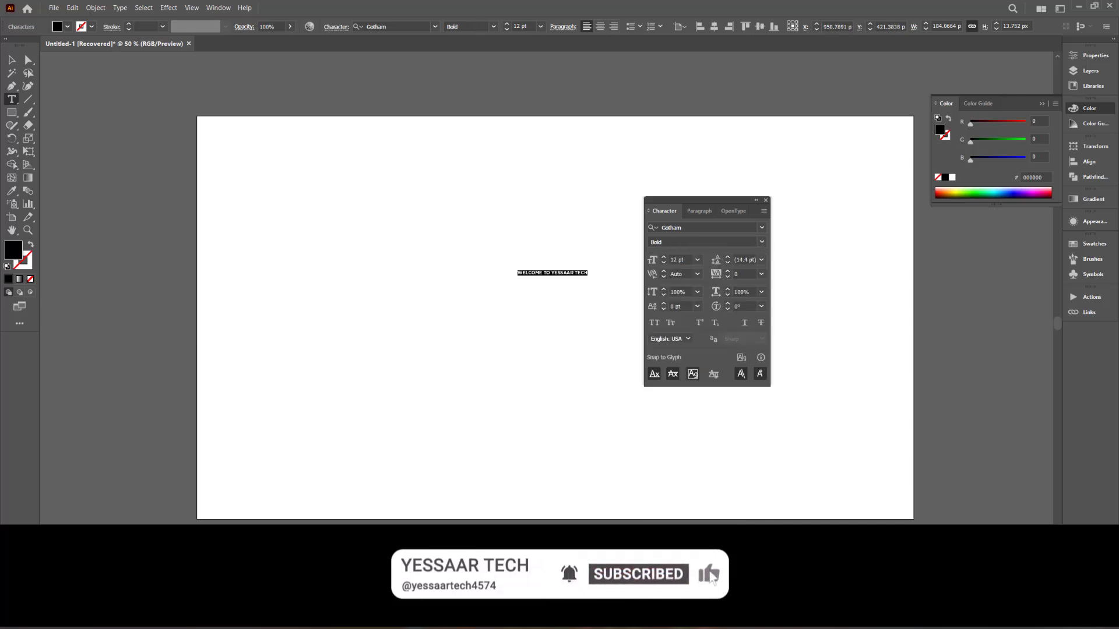
left_click(697, 258)
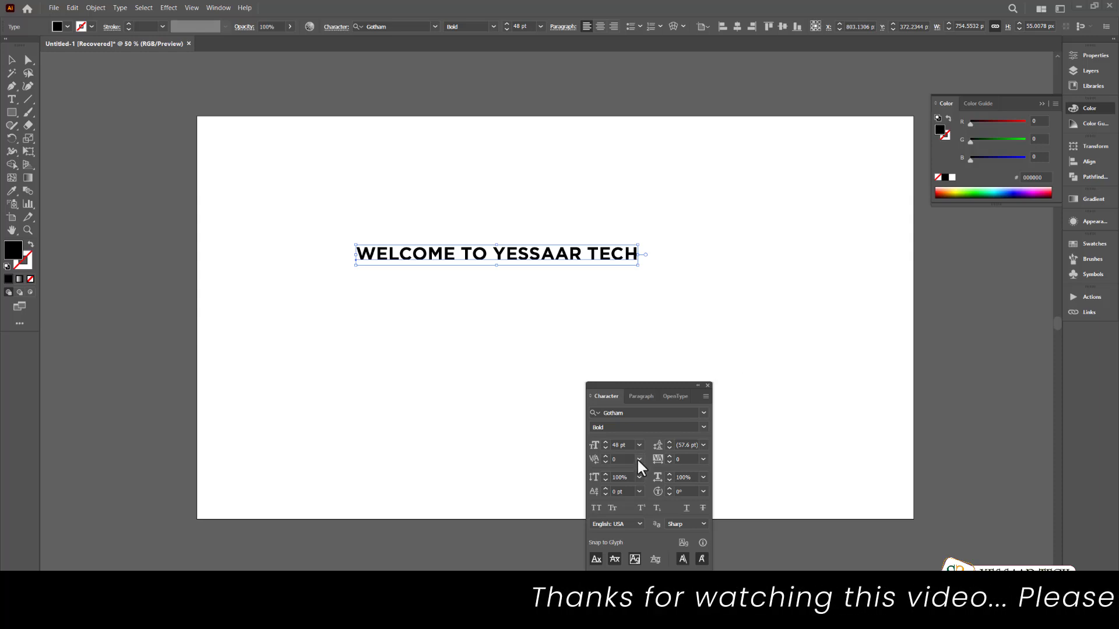
- Try Optical and Metrics - Roman Only kerning on the text line, finishing with Auto kerning
left_click_drag(638, 384, 585, 331)
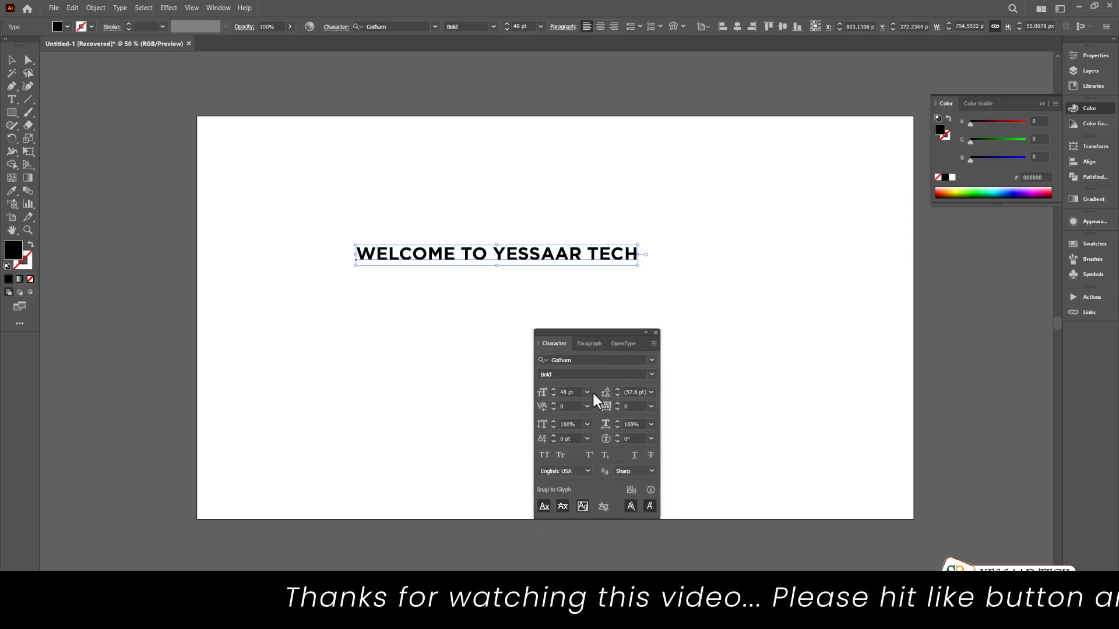
left_click(587, 407)
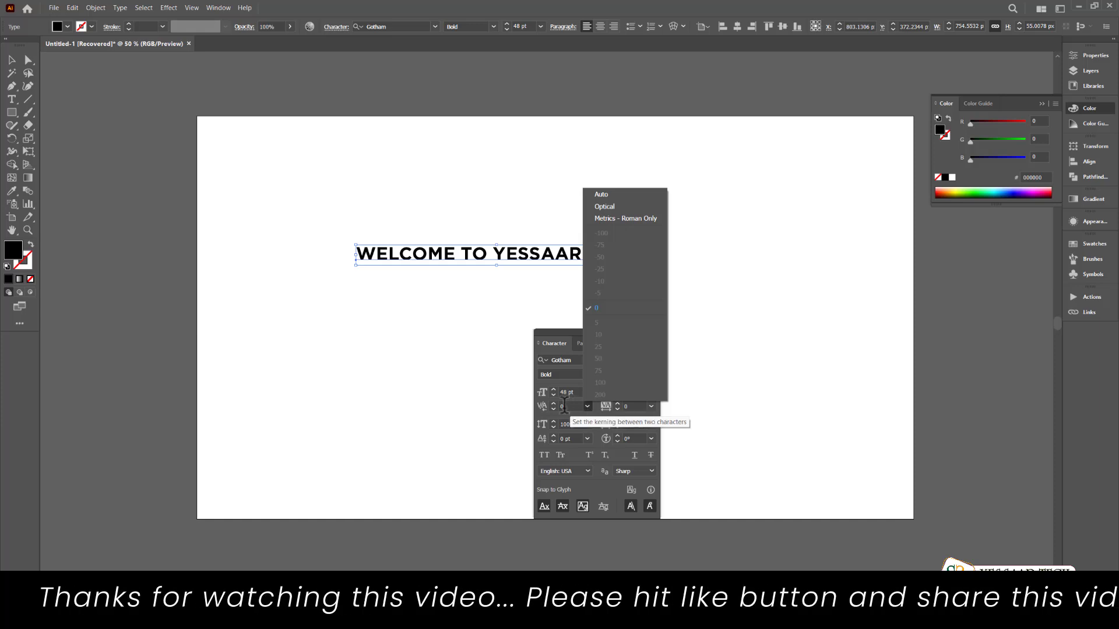
left_click(614, 206)
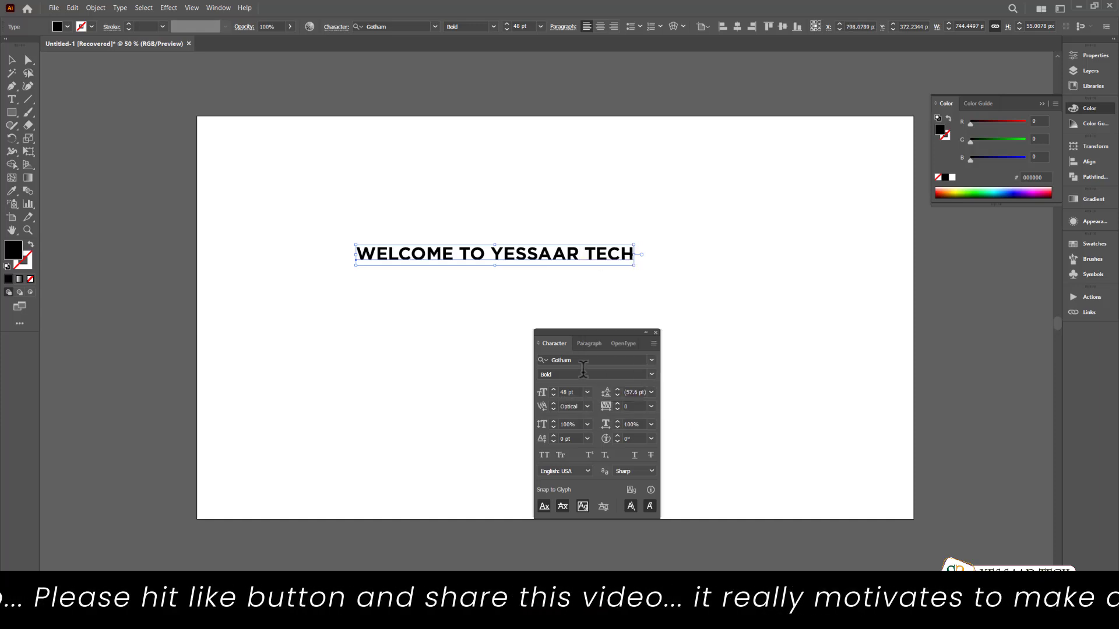
left_click(587, 407)
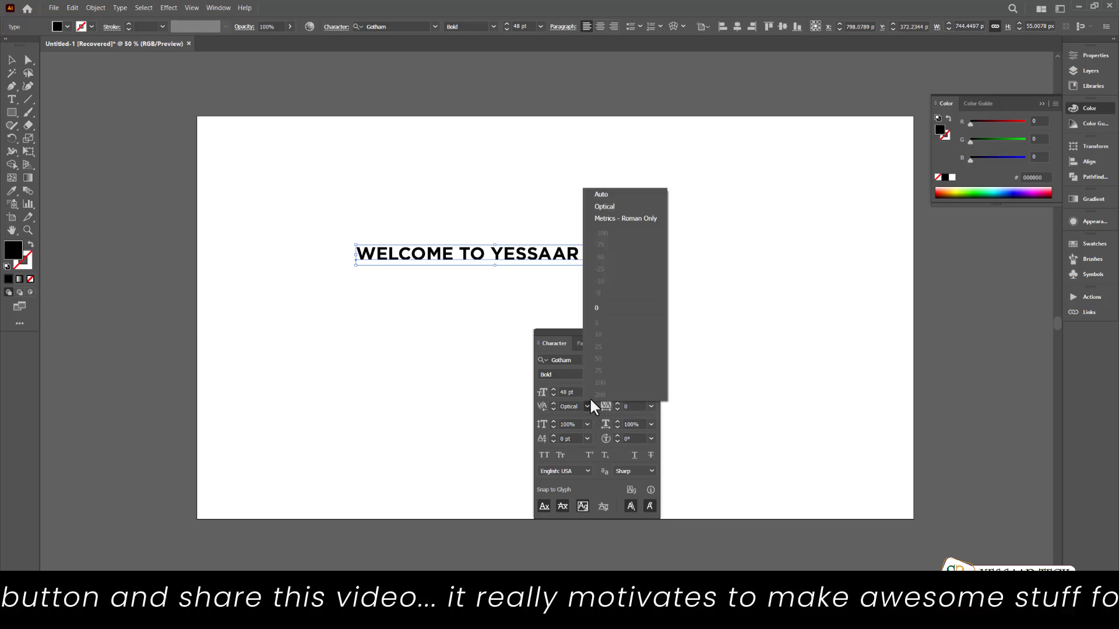
left_click(643, 217)
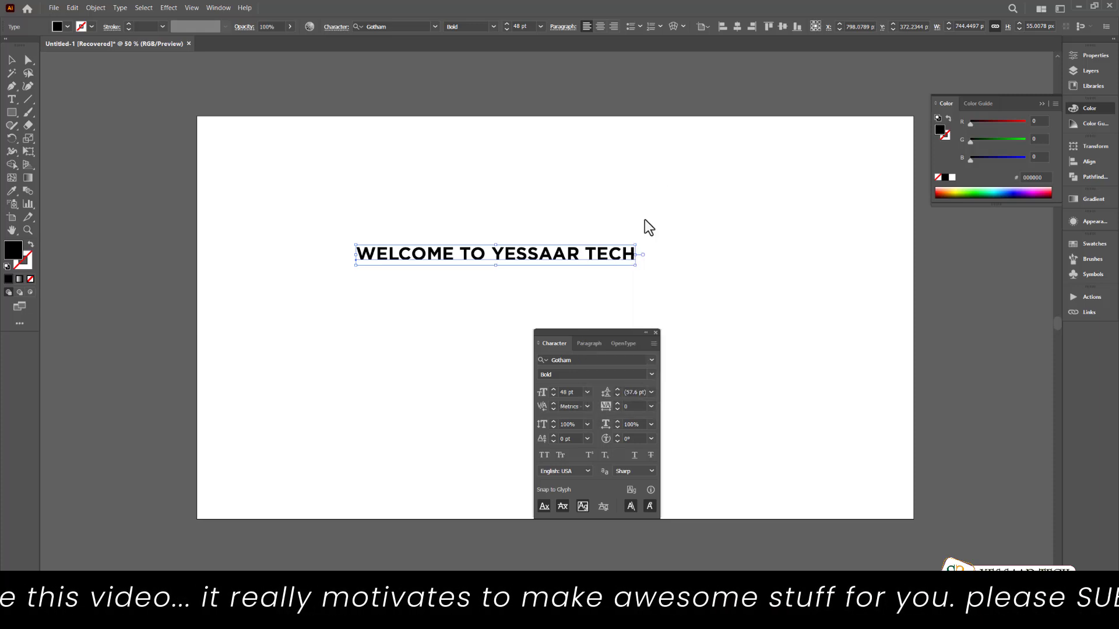
left_click(587, 406)
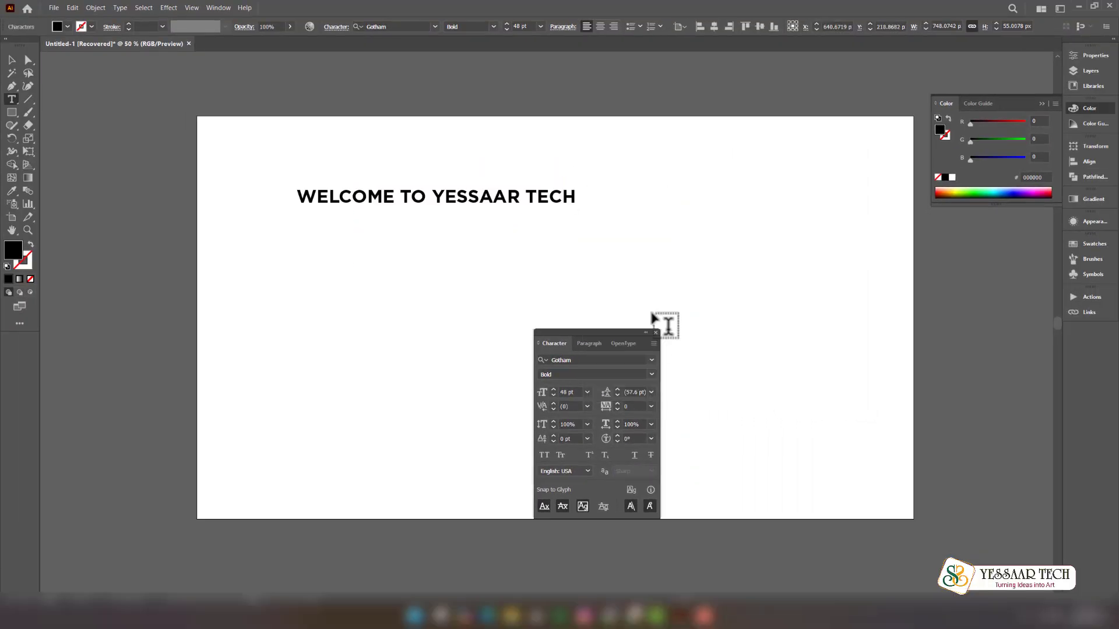
- Add two more lines below the existing text, each reading "WELCOME TO YESSAAR TECH"
key("ctrl+shift+a")
left_click(575, 195)
key("Return")
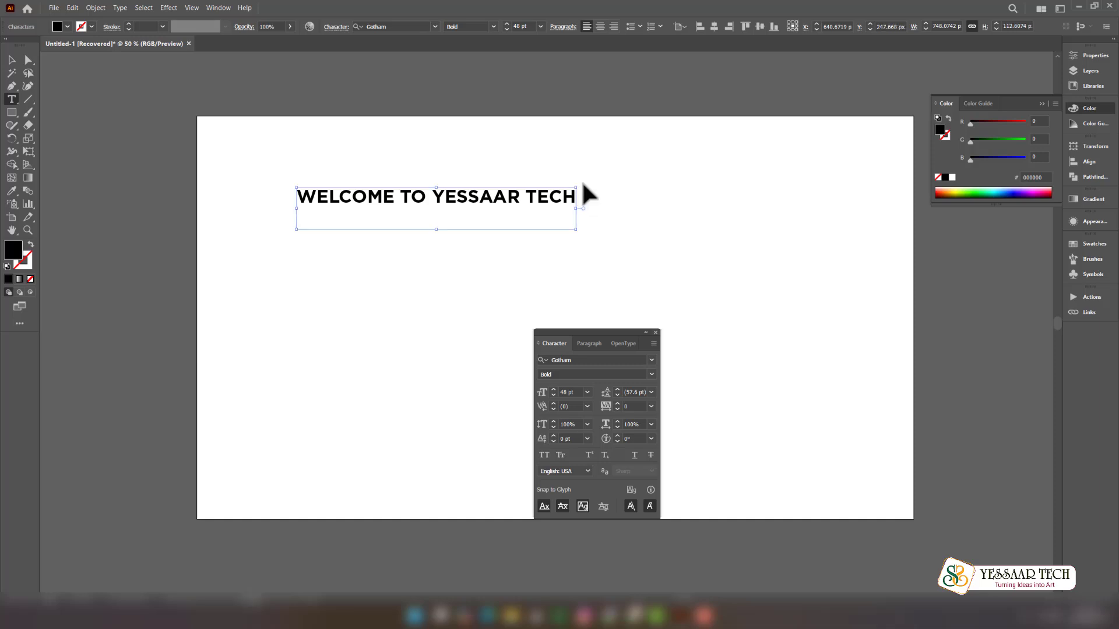
type("WELCOME TO YESSAAR TECH WELCOME TO YESSAAR TECH")
- Select all three text lines and set their leading to 72 pt
left_click_drag(577, 240, 289, 179)
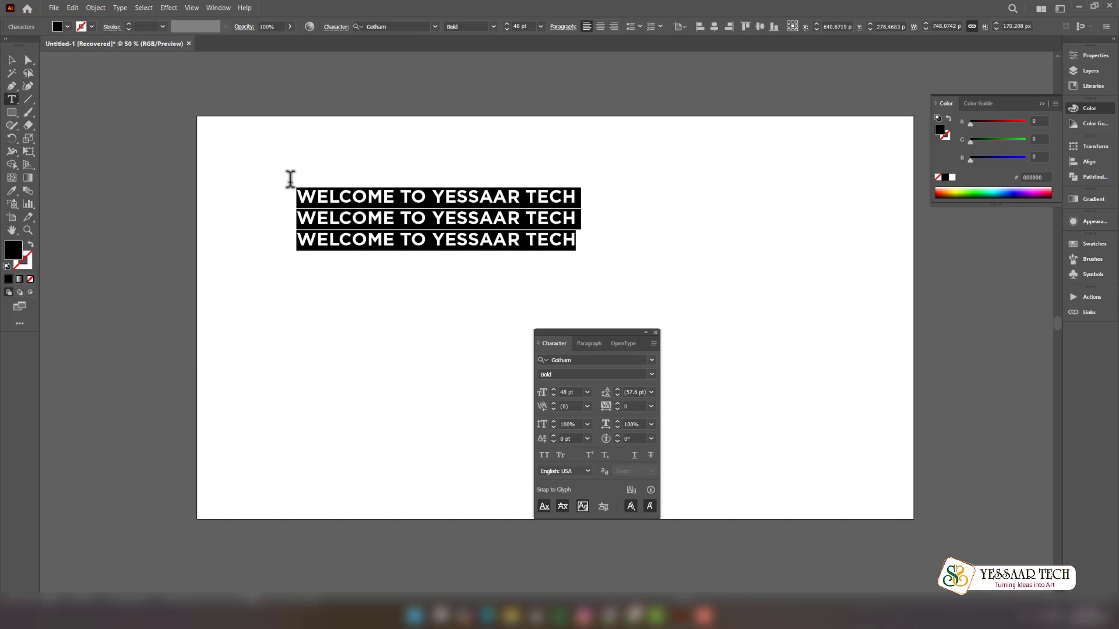
left_click(652, 394)
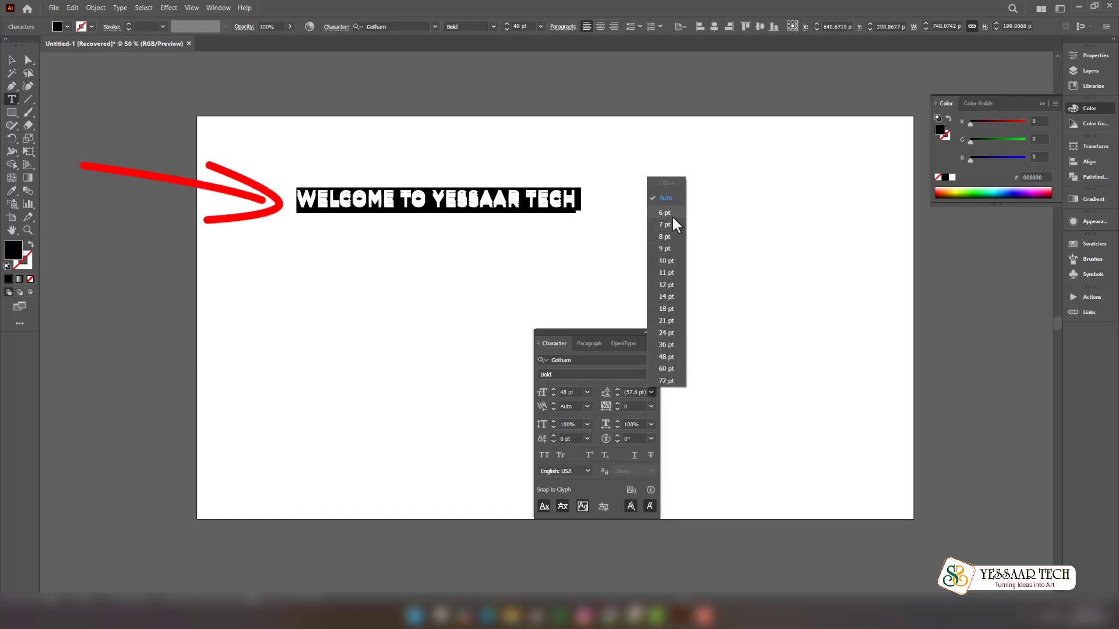
left_click(674, 383)
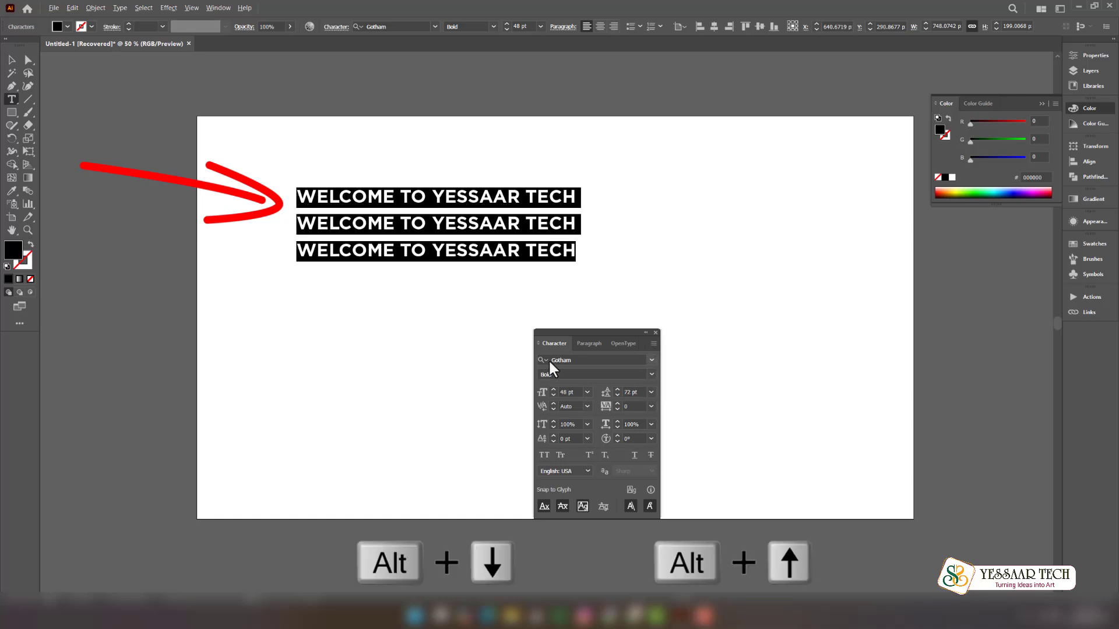
- Increase the leading of the three text lines to 128 pt in small increments, and reset it to Auto
key("alt+Down")
key("alt+Down")
key("alt+Down")
key("alt+Down")
key("alt+Down")
key("alt+Down")
key("alt+Down")
key("alt+Down")
key("alt+Down")
key("alt+Down")
key("alt+Down")
key("alt+Down")
key("alt+Down")
key("alt+Down")
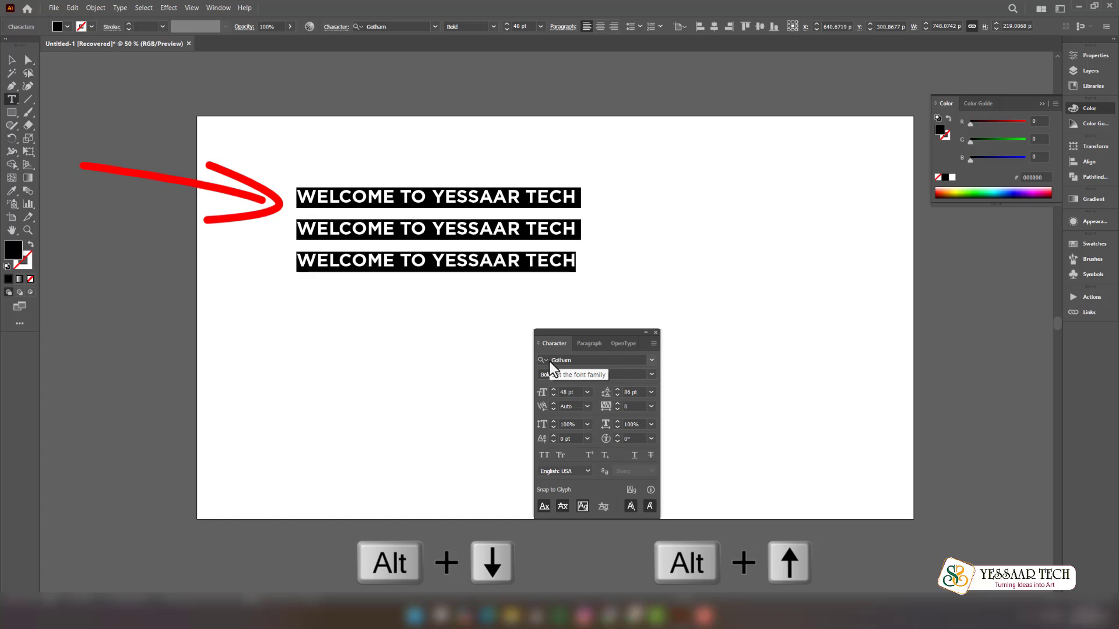
key("alt+Down")
key("alt+Down")
key("alt+Down")
key("alt+Down")
key("alt+Down")
key("alt+Down")
key("alt+Down")
key("alt+Down")
key("alt+Down")
key("alt+Down")
key("alt+Down")
key("alt+Down")
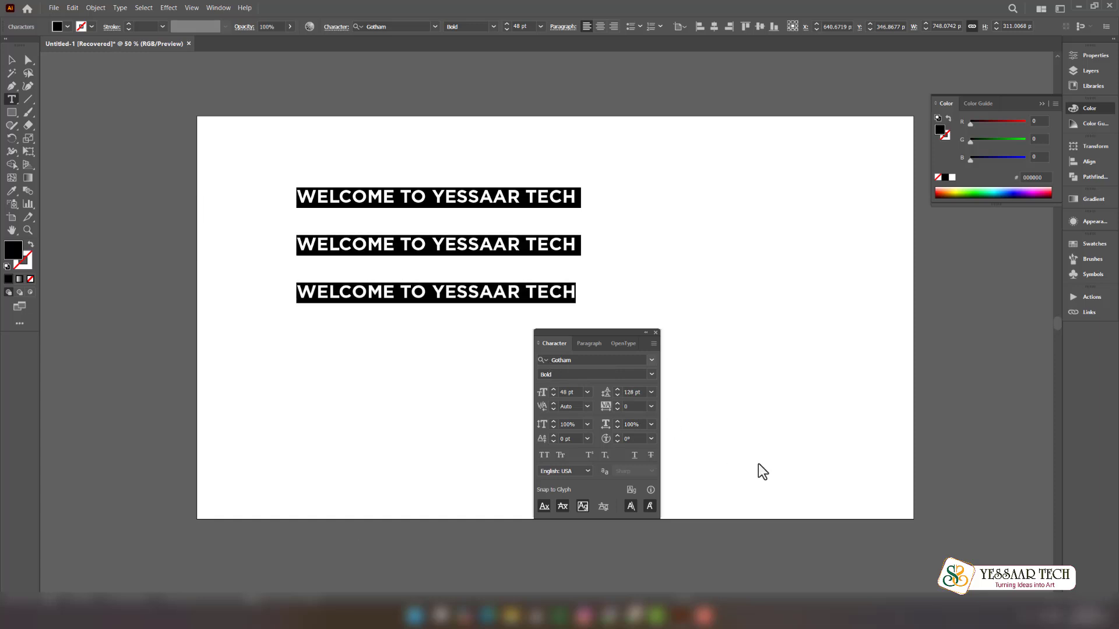
key("ctrl+alt+shift+a")
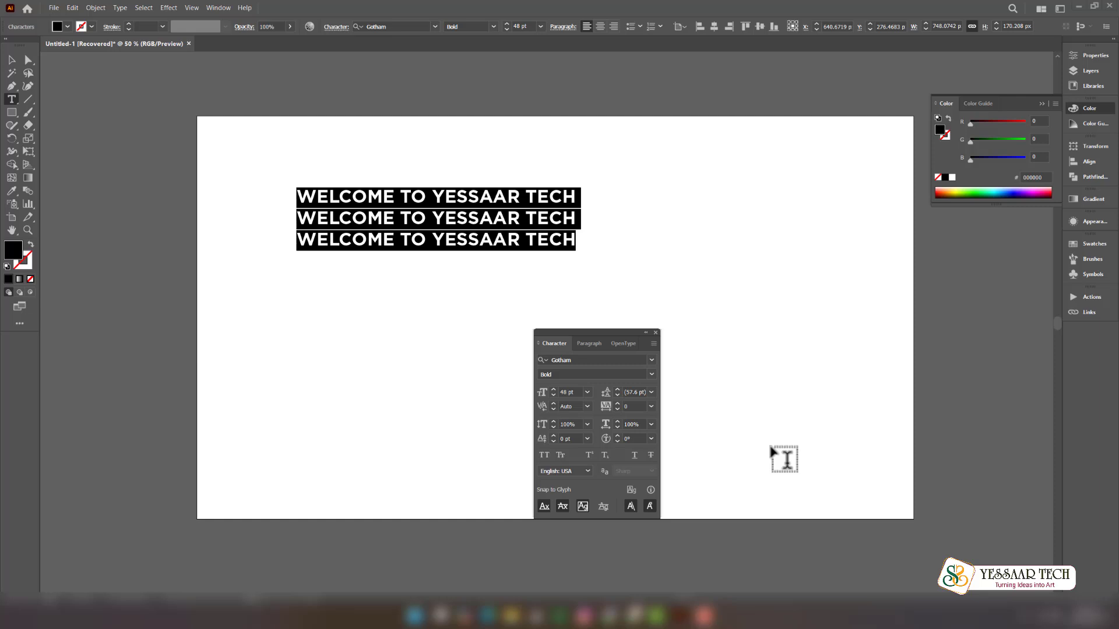
- Set the tracking of the three text lines to 100 and widen it gradually to 340
left_click(652, 406)
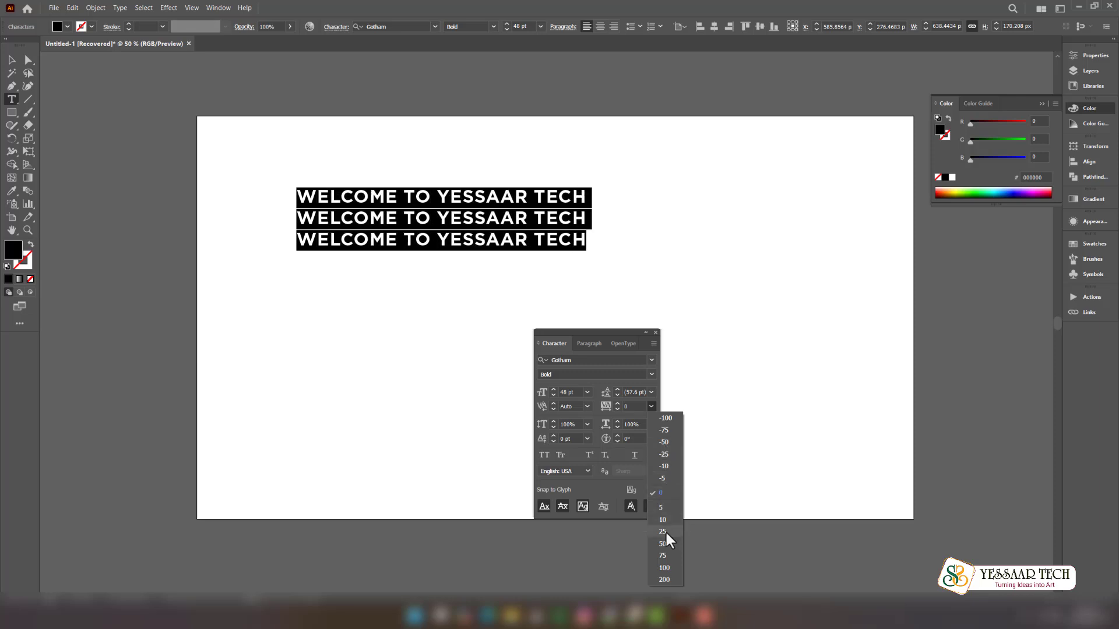
left_click(660, 571)
key("alt+Right")
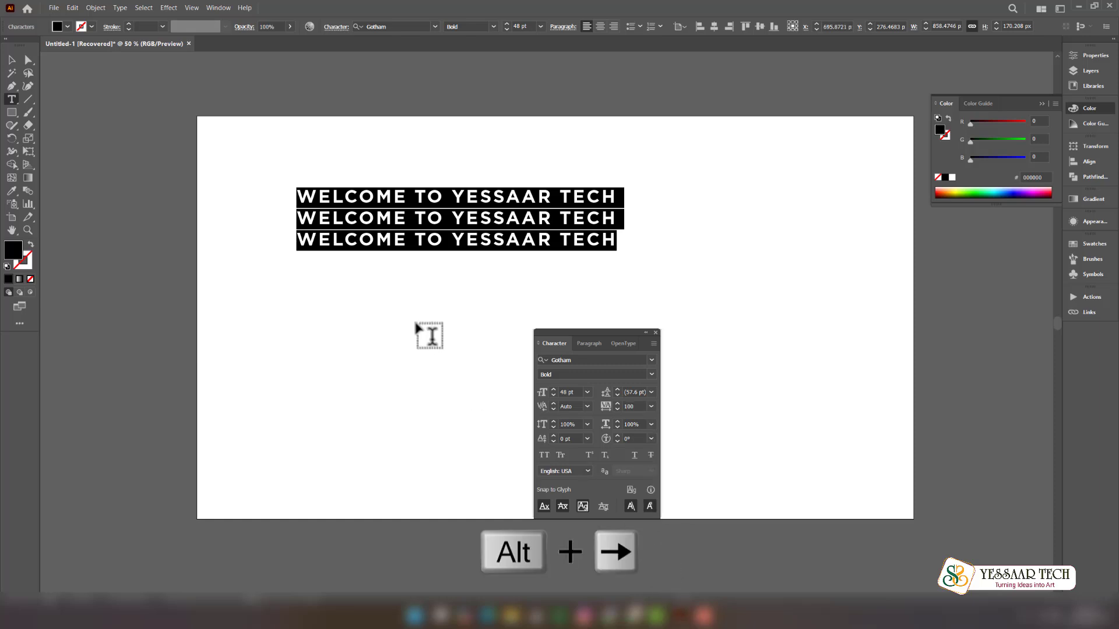
key("alt+Right")
key("alt+Right")
key("alt+Right")
key("alt+Right")
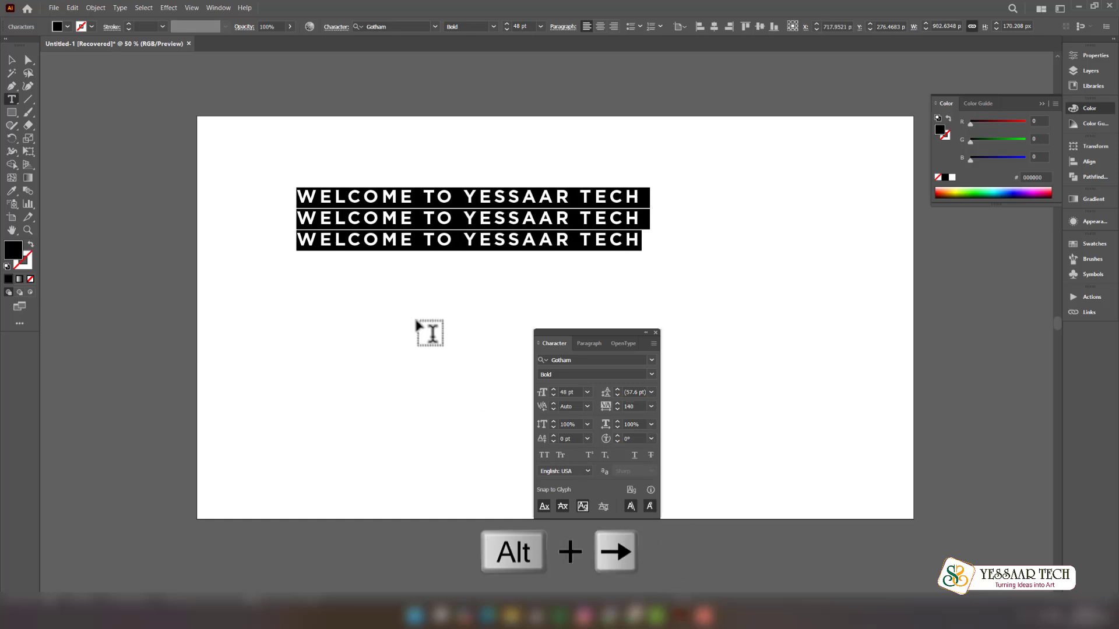
key("alt+Right")
key("alt+Right")
key("alt+Right")
key("alt+Right")
key("alt+Right")
key("alt+Right")
key("alt+Right")
key("alt+Right")
key("alt+Right")
key("alt+Right")
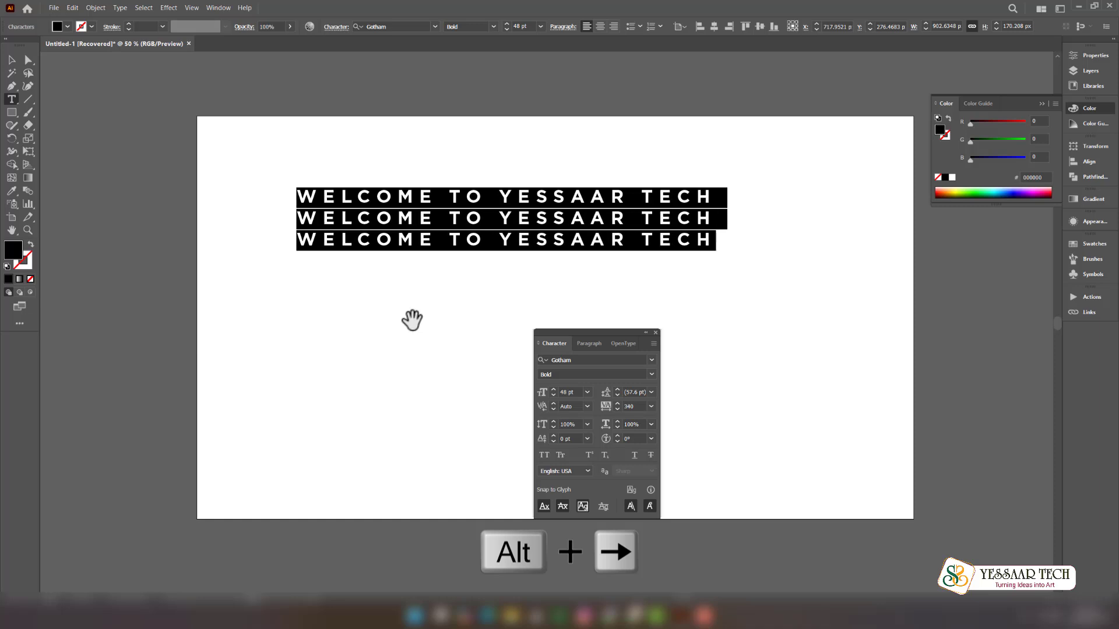
- Tighten the tracking of the three text lines in small increments back to 0
key("alt+Left")
key("alt+Left")
key("alt+Left")
key("alt+Left")
key("alt+Left")
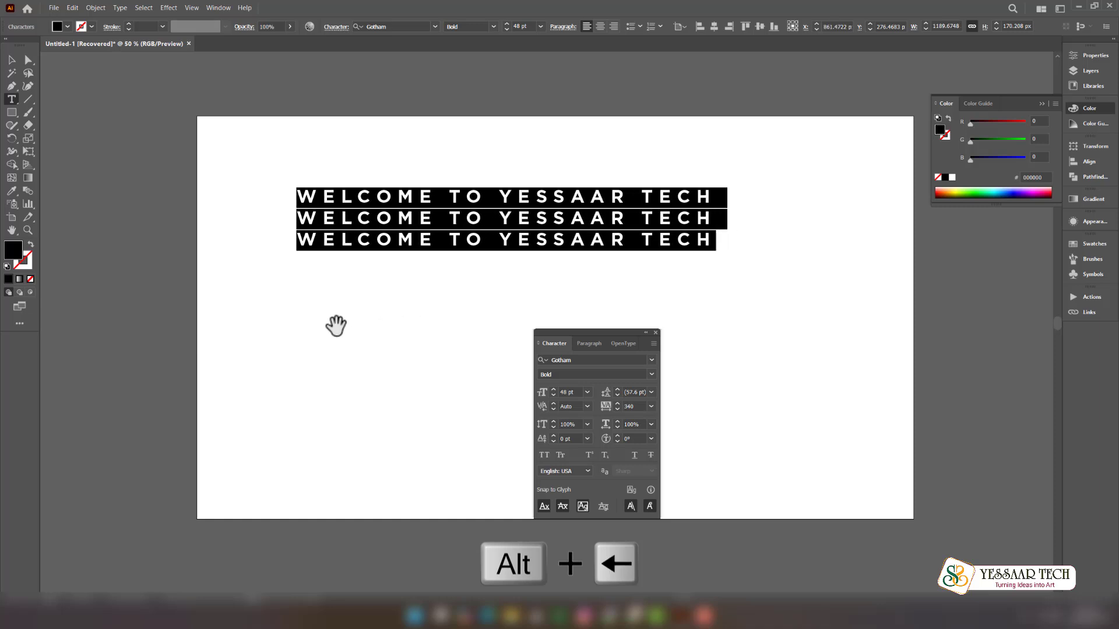
key("alt+Left")
key("alt+Left")
key("alt+Left")
key("alt+Left")
key("alt+Left")
key("alt+Left")
key("alt+Left")
key("alt+Left")
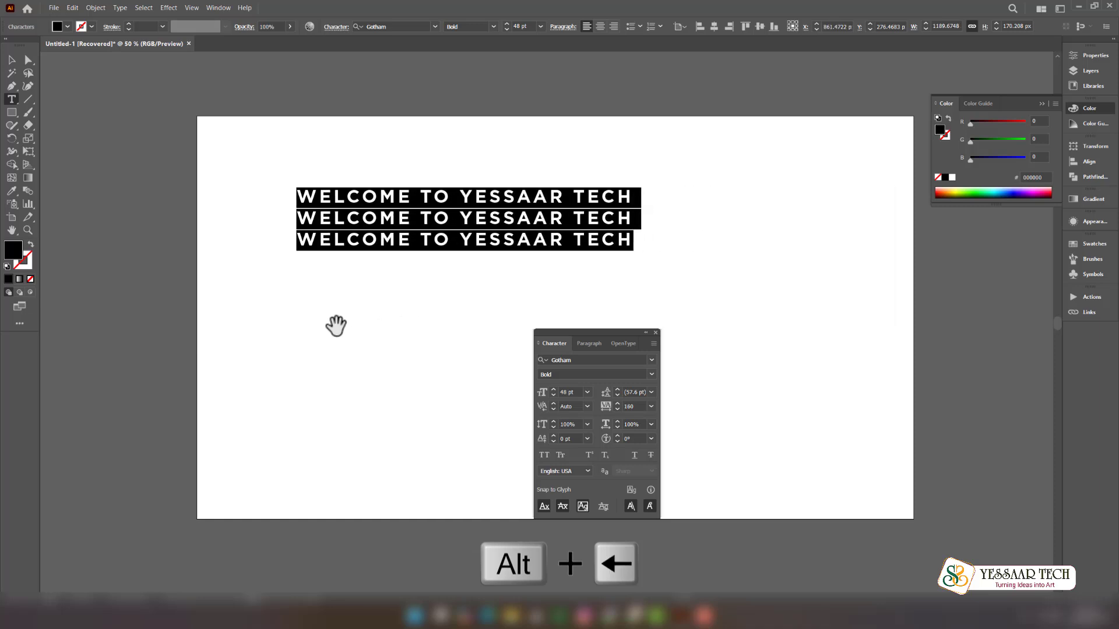
key("alt+Left")
key("alt+Left")
key("alt+Left")
key("alt+Left")
key("alt+Left")
key("alt+Left")
key("alt+Left")
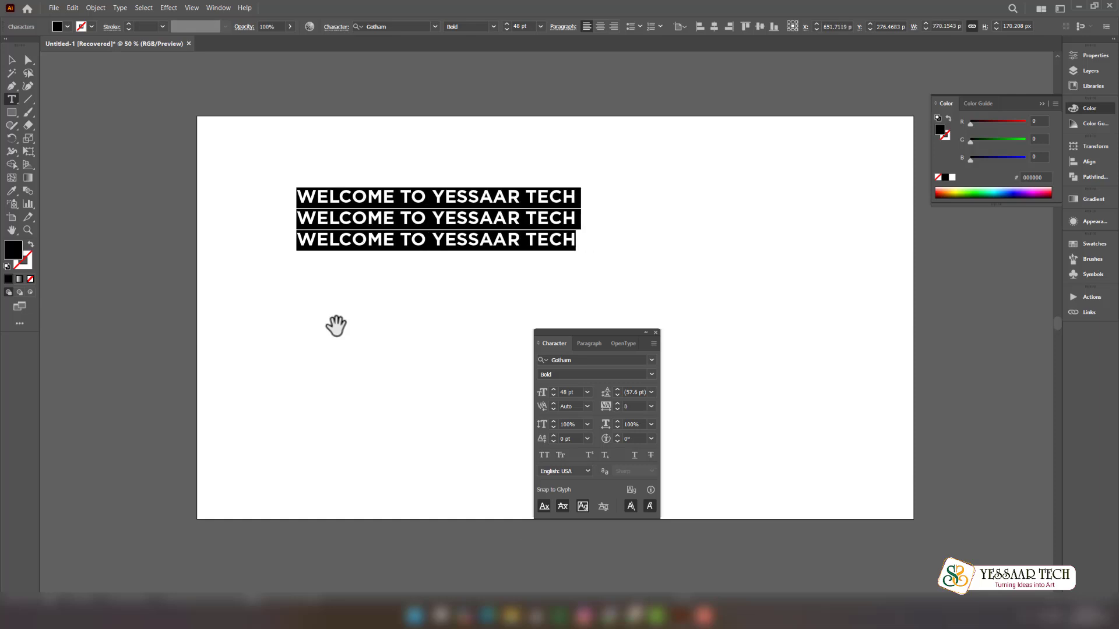
- Tighten the tracking of the three text lines to -40
key("alt+Left")
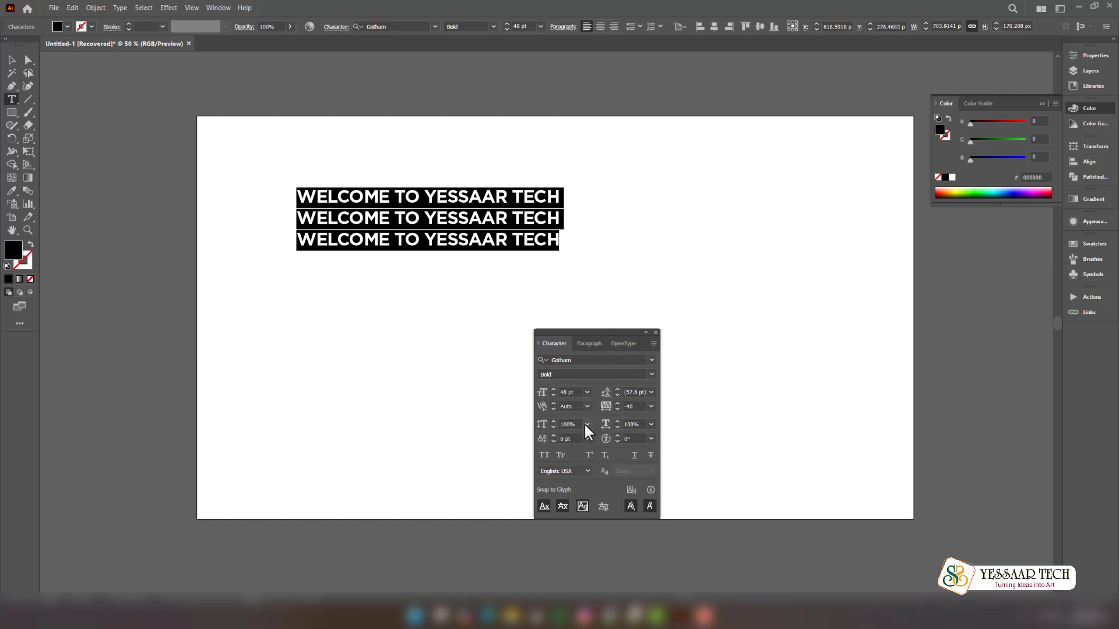
- Preview the horizontal and vertical scale presets on the three text lines, keeping both at 100%
left_click(651, 424)
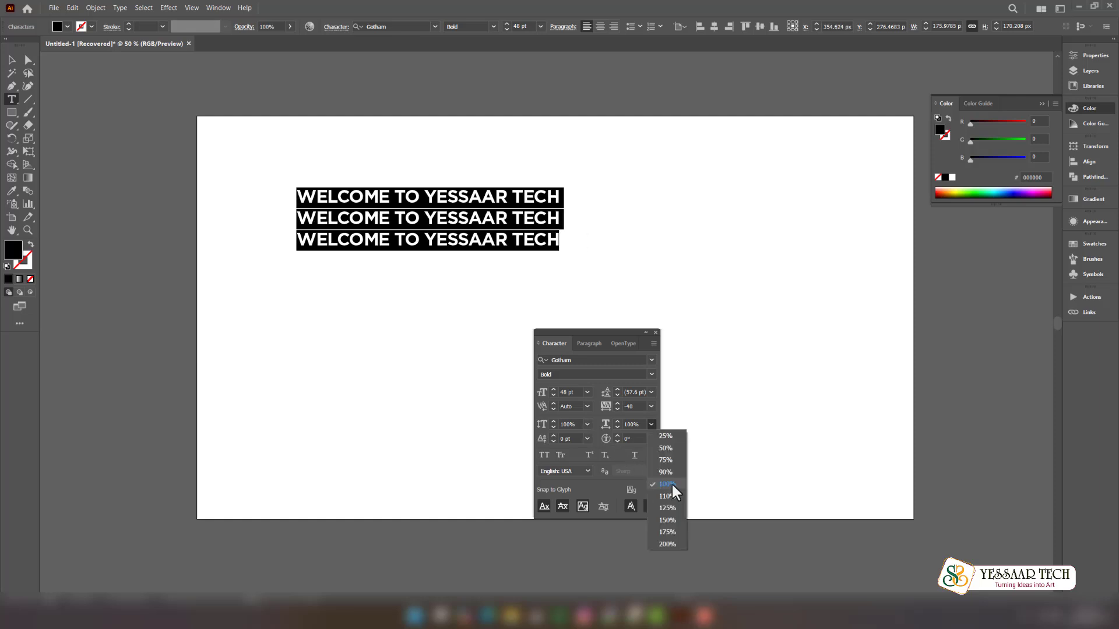
left_click(672, 485)
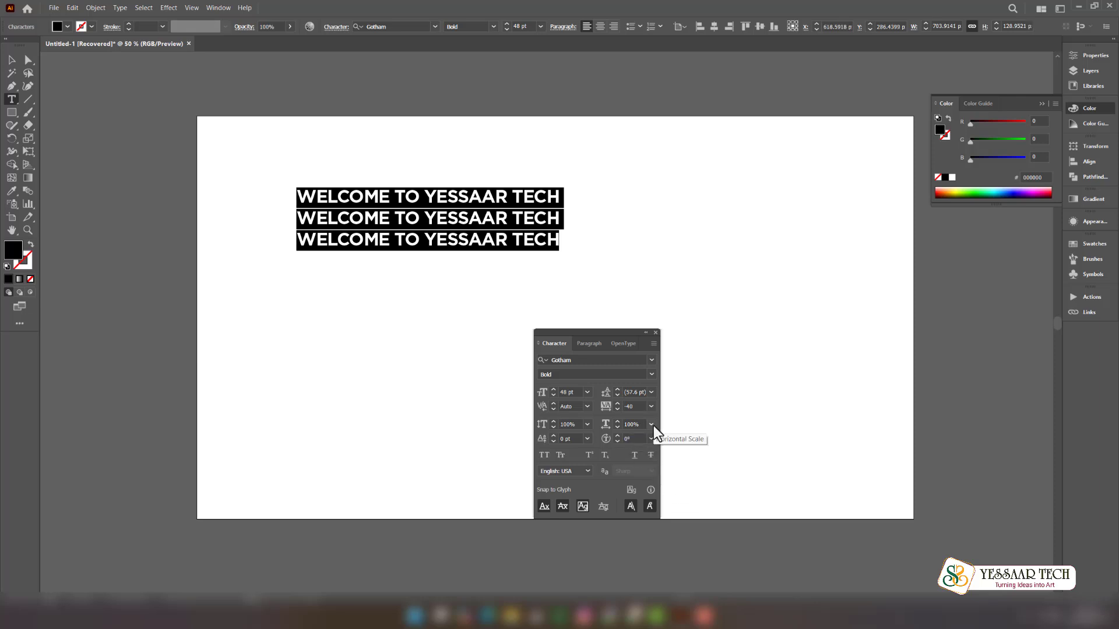
left_click(650, 424)
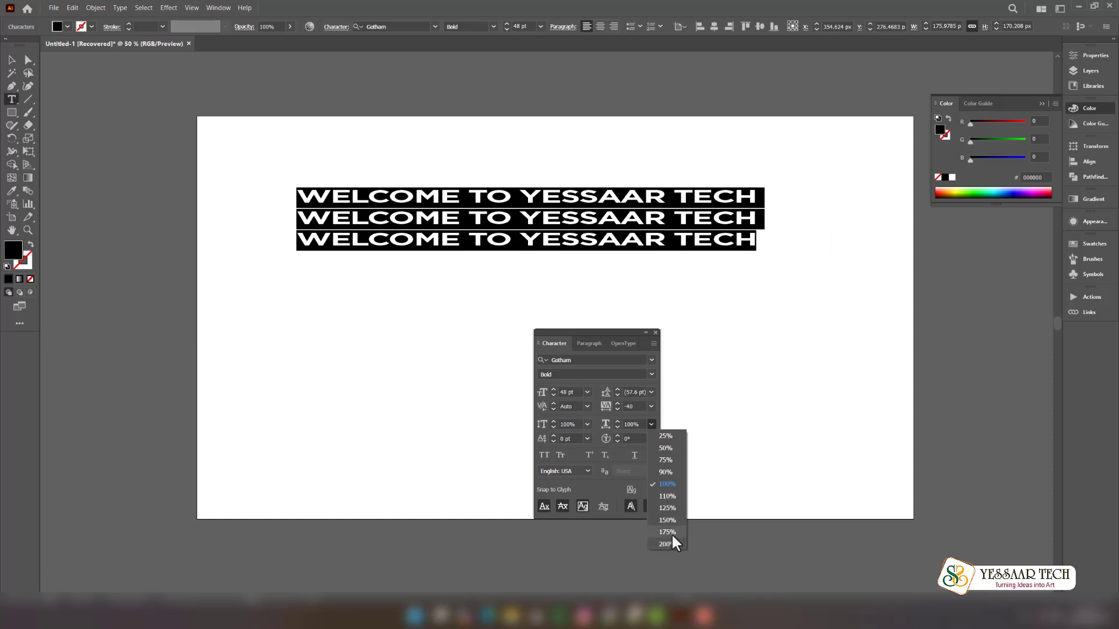
left_click(668, 484)
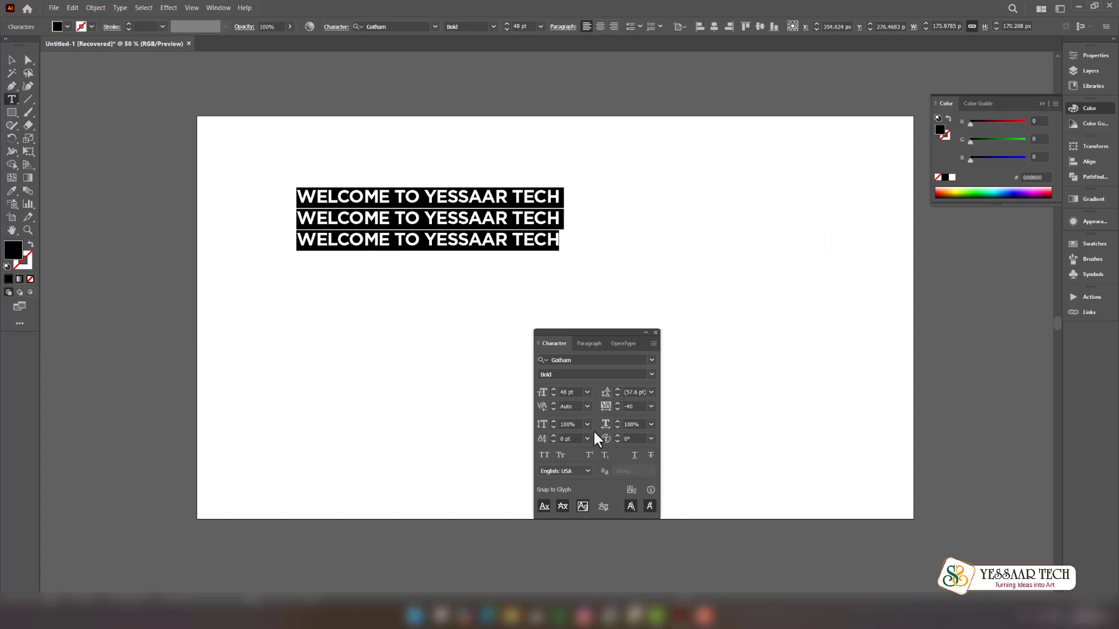
left_click(586, 425)
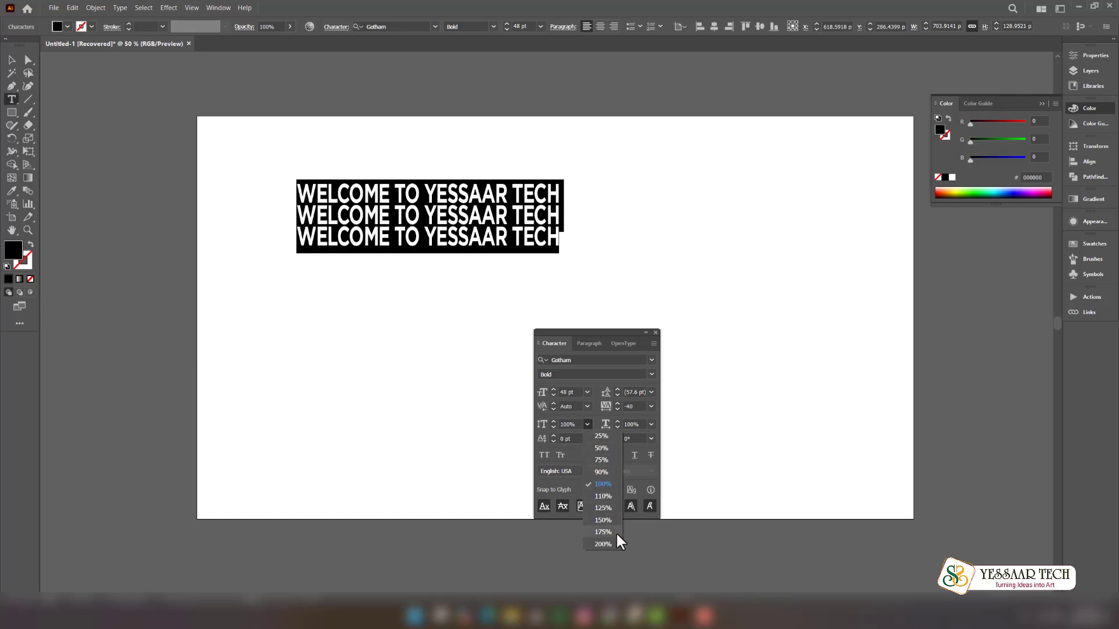
left_click(606, 482)
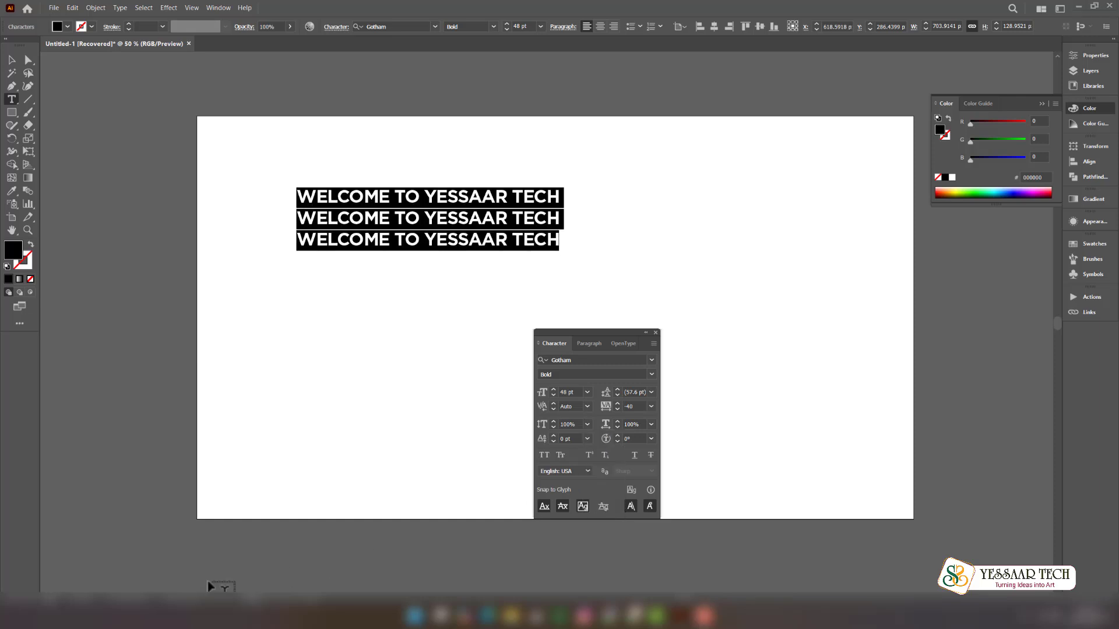
- Scale the three-line text block up to about 1544 px wide, reposition it on the artboard and scale it back down
left_click(9, 64)
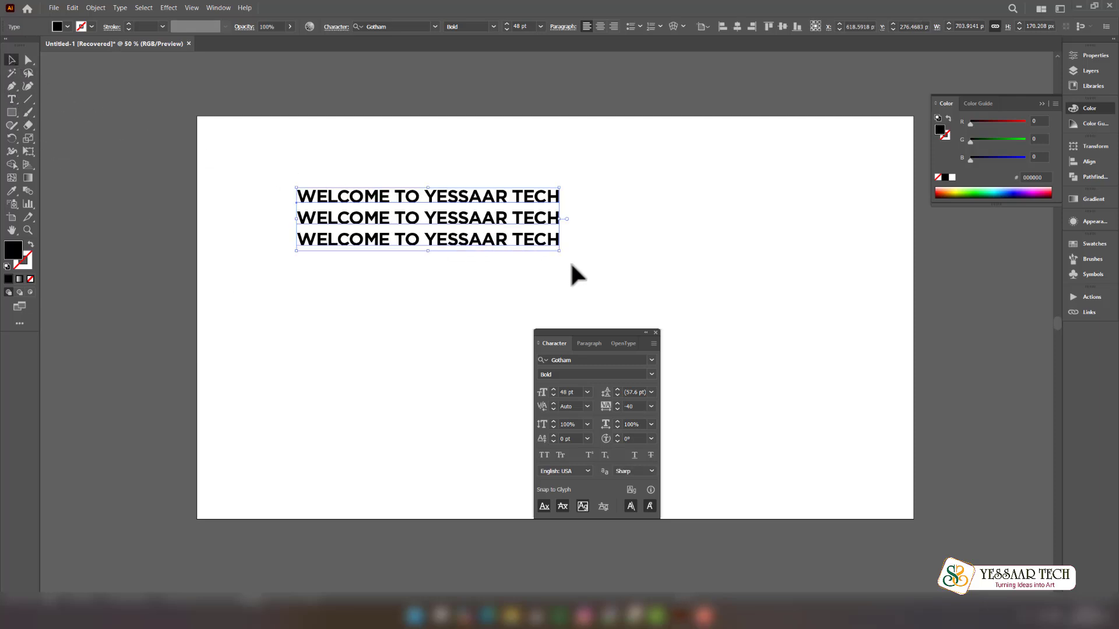
left_click_drag(562, 256, 872, 367)
left_click_drag(751, 260, 737, 232)
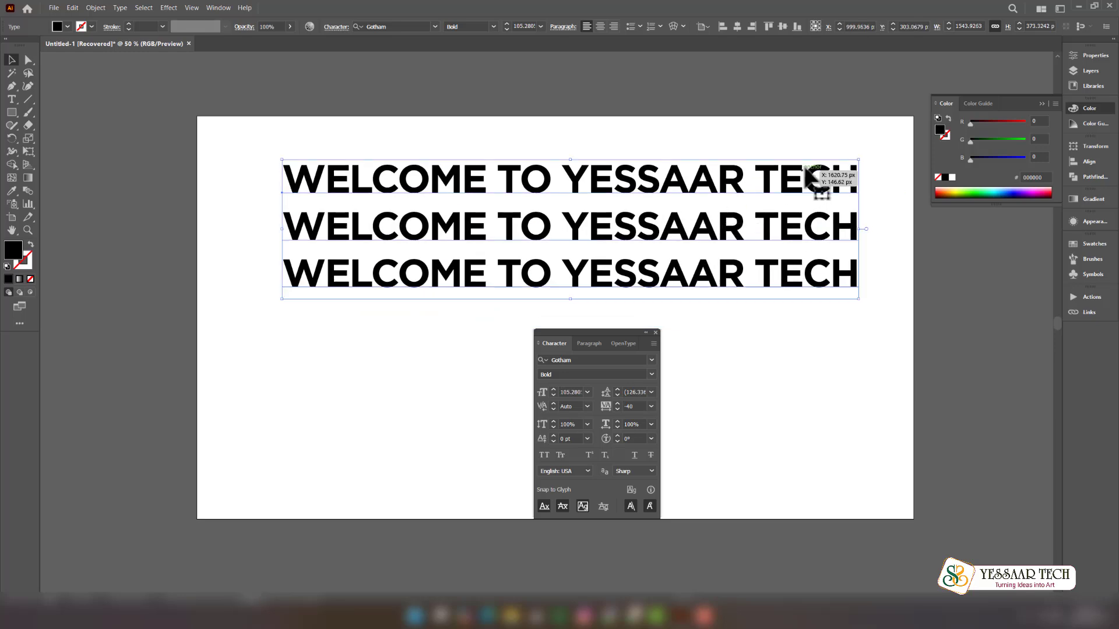
left_click_drag(857, 161, 714, 185)
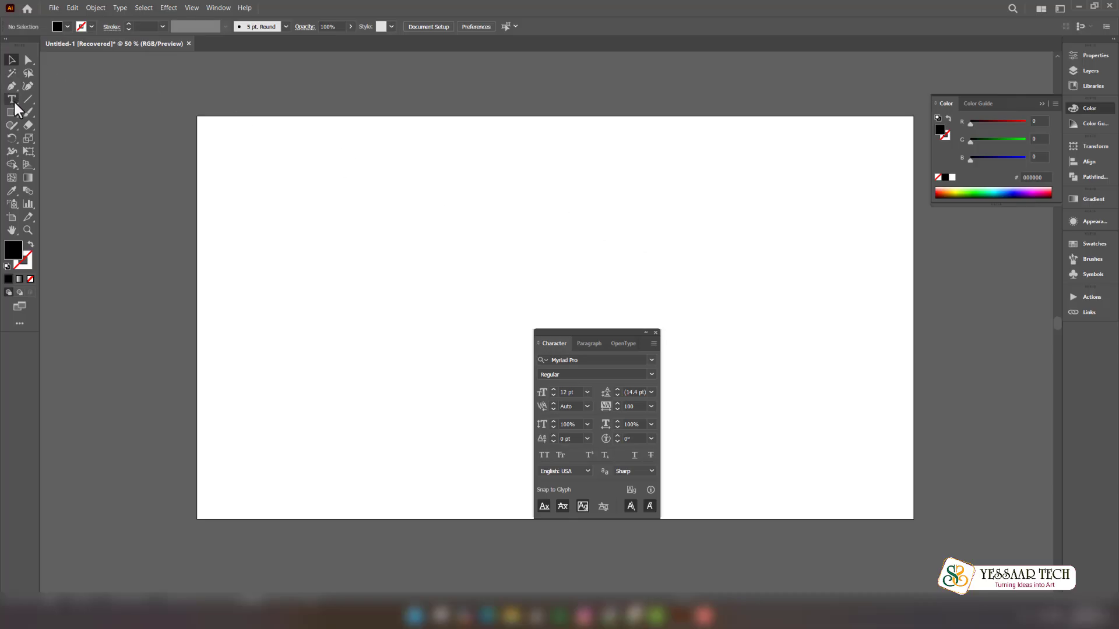
- Create an area text frame across most of the artboard and fill it with the two-paragraph Big Oak Tree story, keeping the character settings clear of it
left_click(11, 99)
left_click_drag(241, 141, 852, 474)
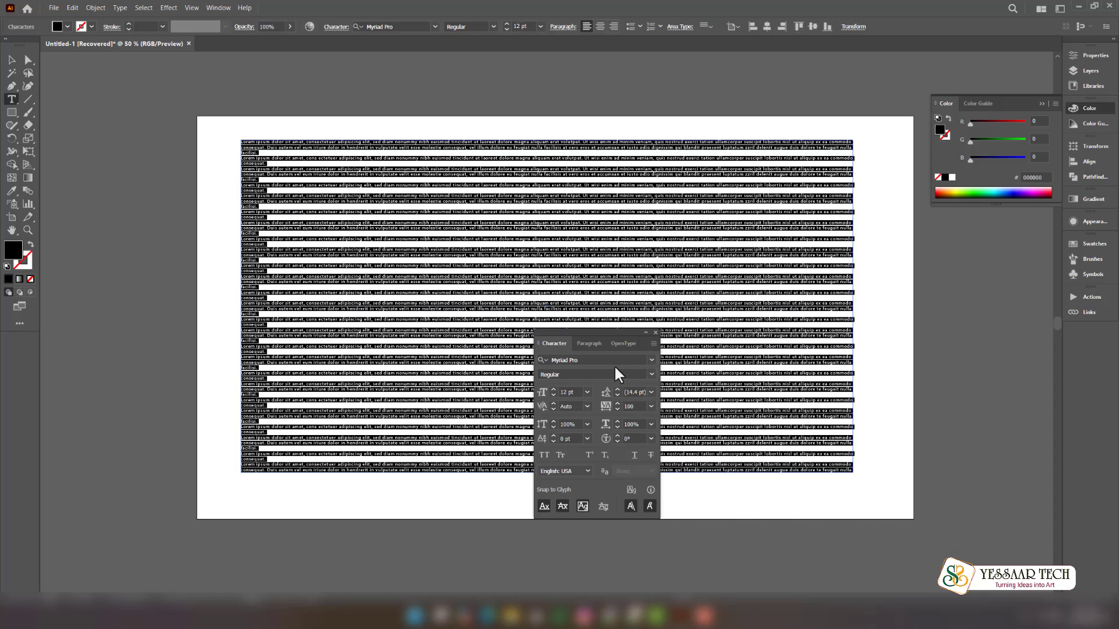
type("The Big Oak Tree stood in the middle of the forest and was the tallest tree anyone had ever seen. It stretched high into the sky, its branches touching the clouds. All the animals in the forest spoke of how magical it was, but no one had ever climbed it—not even the bravest animals. \"It's too tall, and the wind is too strong,\" they would say.  But Sammy, being the curious little squirrel that he was, dreamed of climbing the Big Oak Tree. Every night, he would look at the tree from his cozy nest and wonder what it would be like to see the world from its top. His friends, Benny the Bunny and Lulu the Ladybug, would laugh and say, \"Oh, Sammy, you're too small to climb such a big tree!\"")
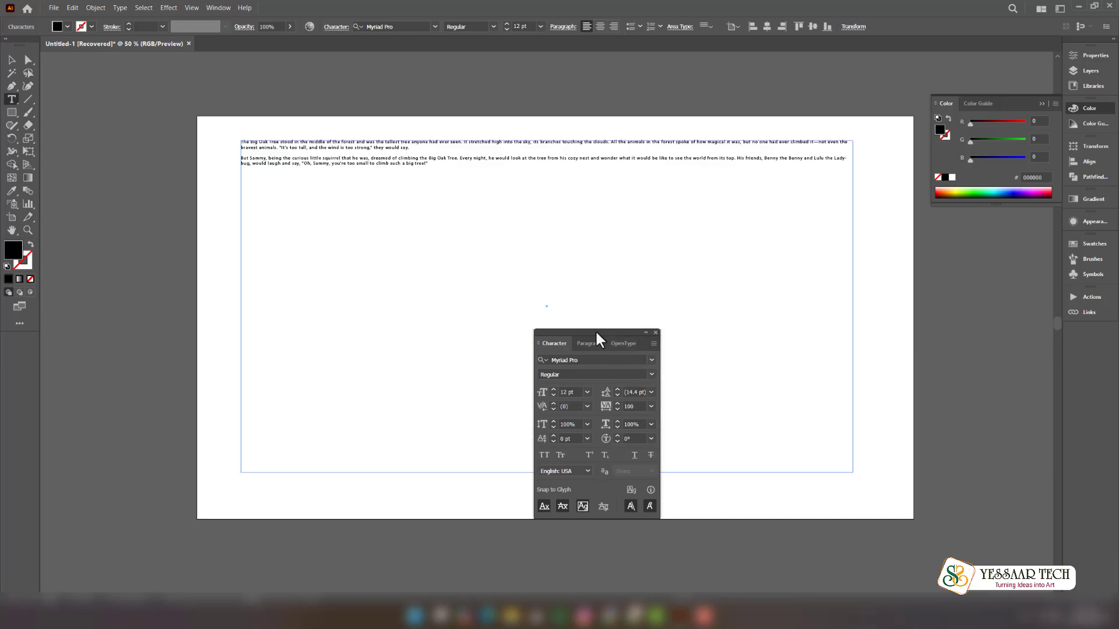
left_click_drag(595, 330, 942, 325)
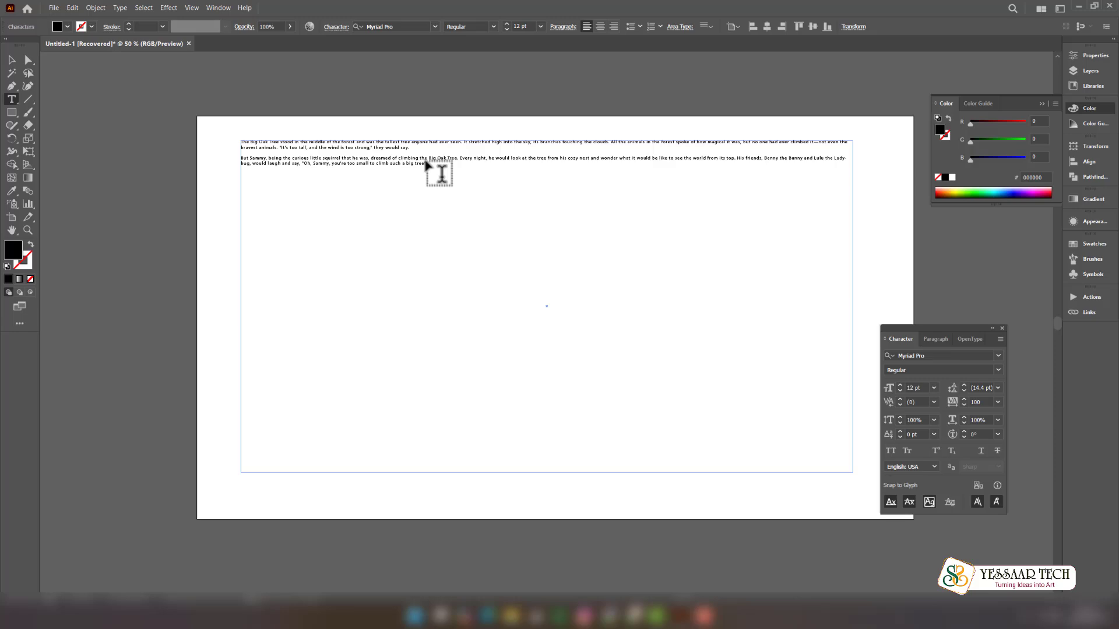
- Select all the story text and set it to 48 pt in Gotham Book
key("ctrl+a")
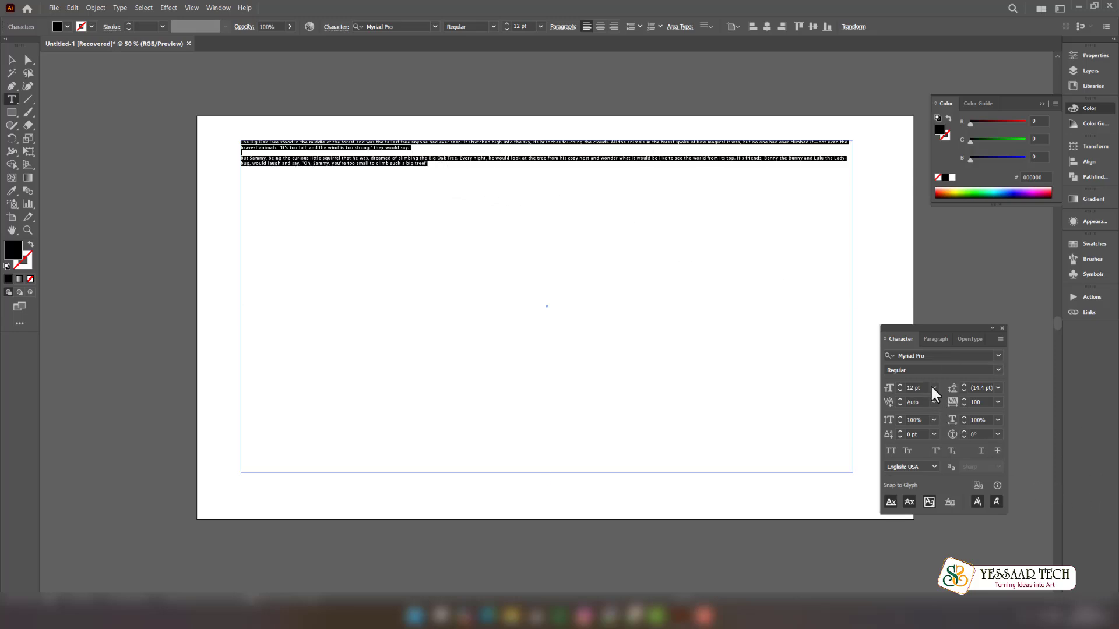
left_click(932, 388)
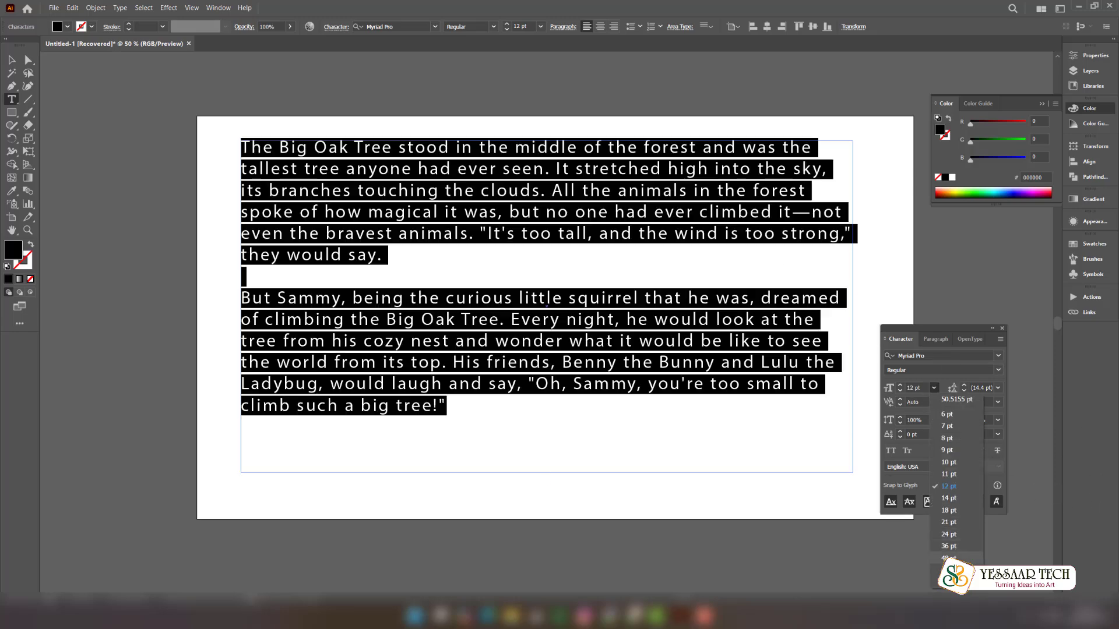
left_click(937, 358)
type("GOTHAM")
scroll(991, 495, "down", 10)
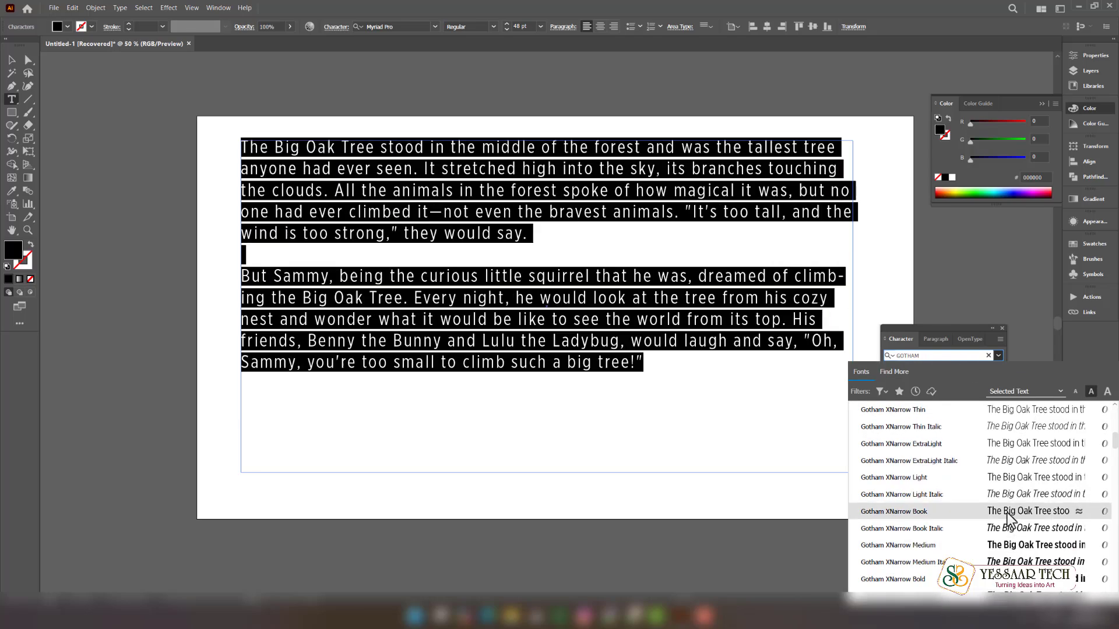
scroll(1010, 519, "up", 5)
left_click(1011, 594)
left_click(941, 370)
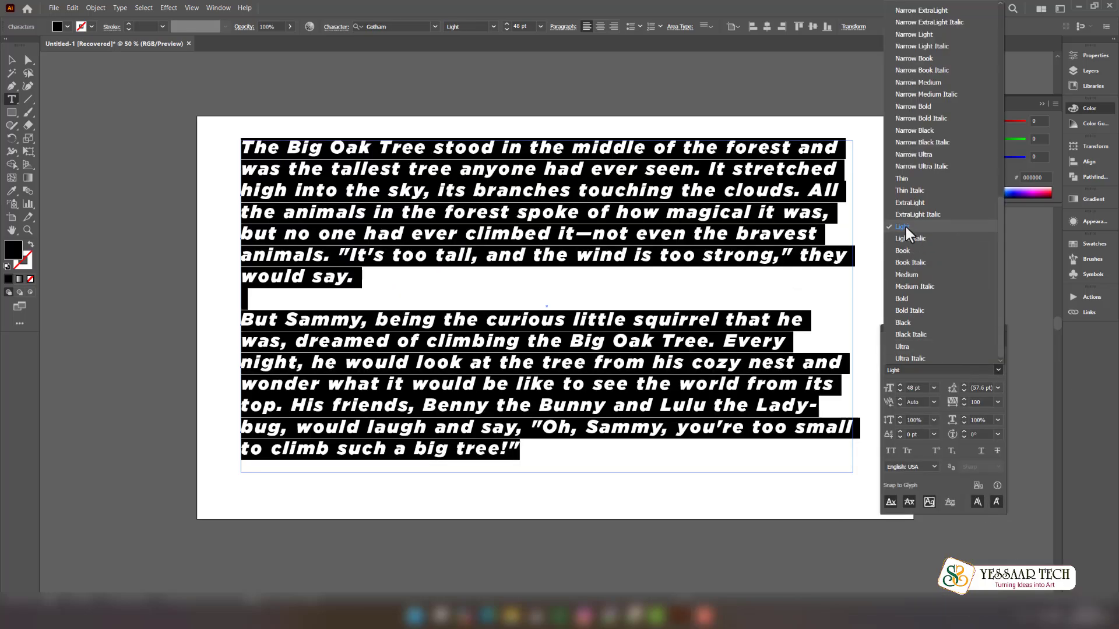
left_click(904, 251)
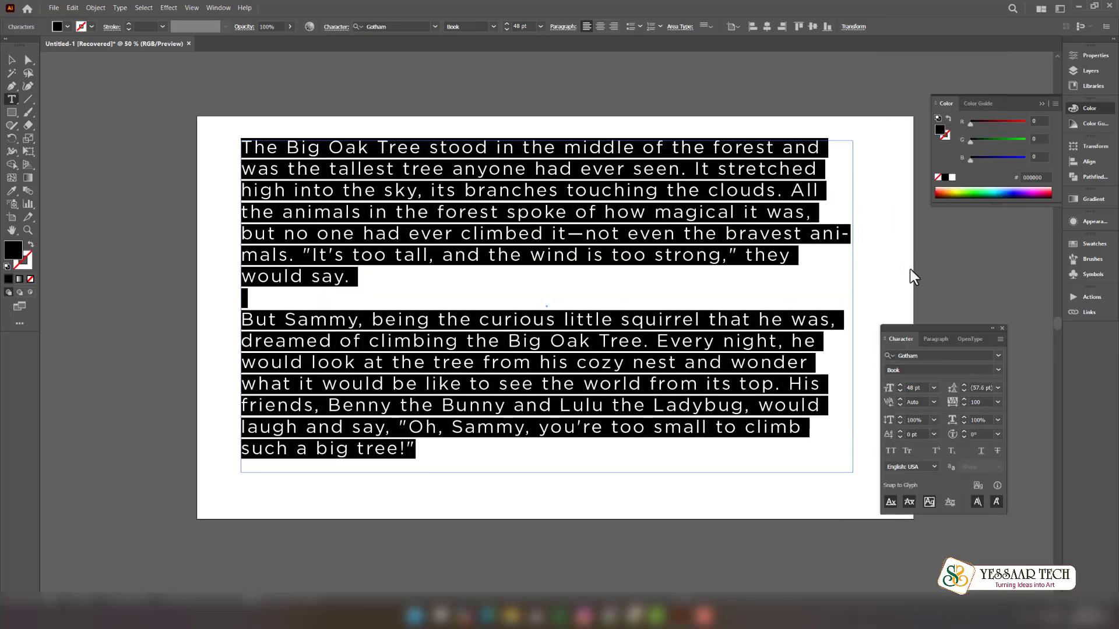
- Turn off hyphenation for the story text and align it to the center and to the right
left_click(936, 339)
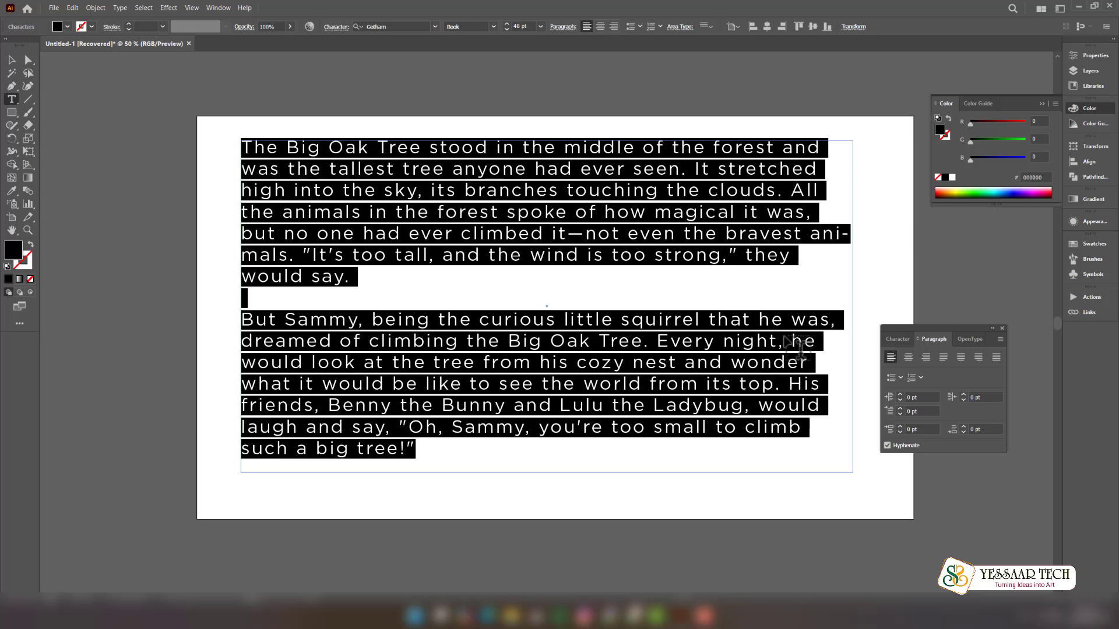
left_click(887, 446)
left_click(909, 357)
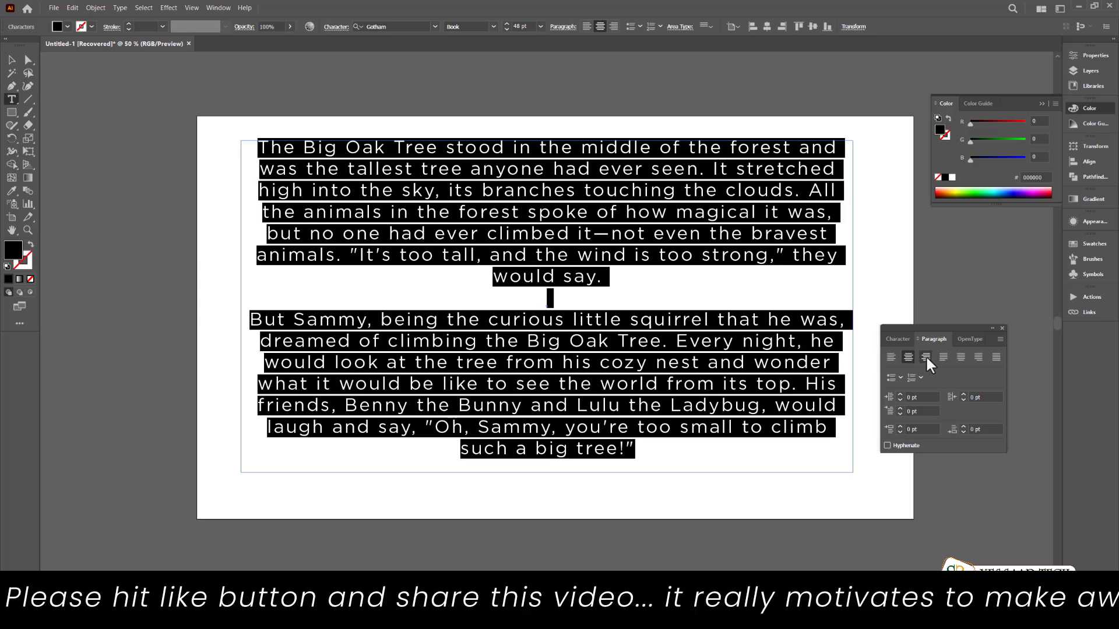
left_click(927, 358)
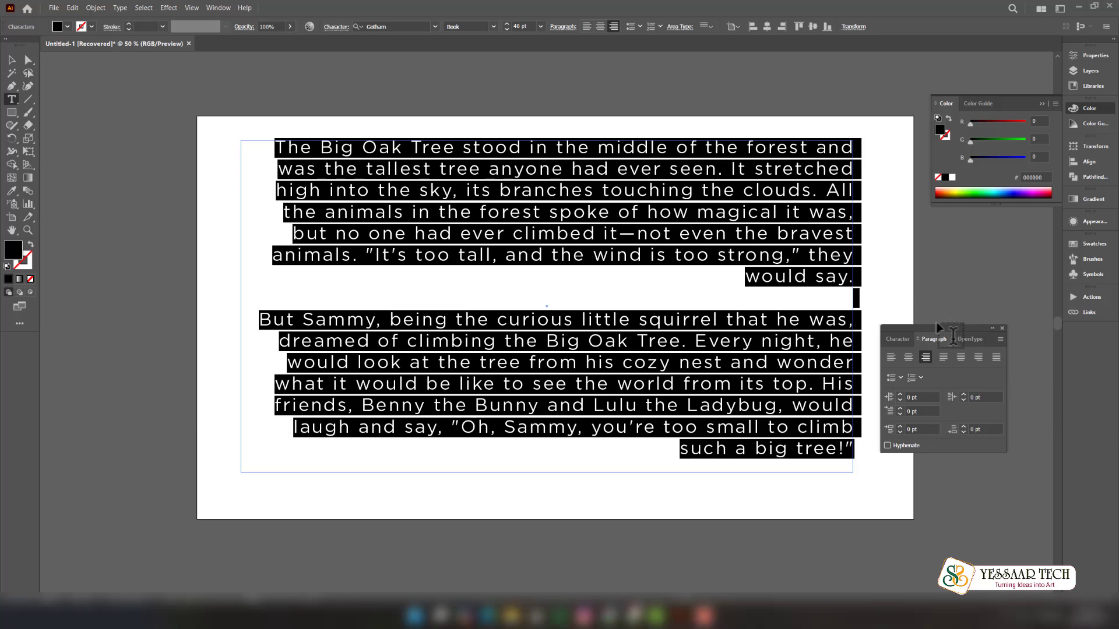
- Justify the story text with the last line aligned left, and paste another copy of the story at its end
left_click_drag(942, 327, 963, 303)
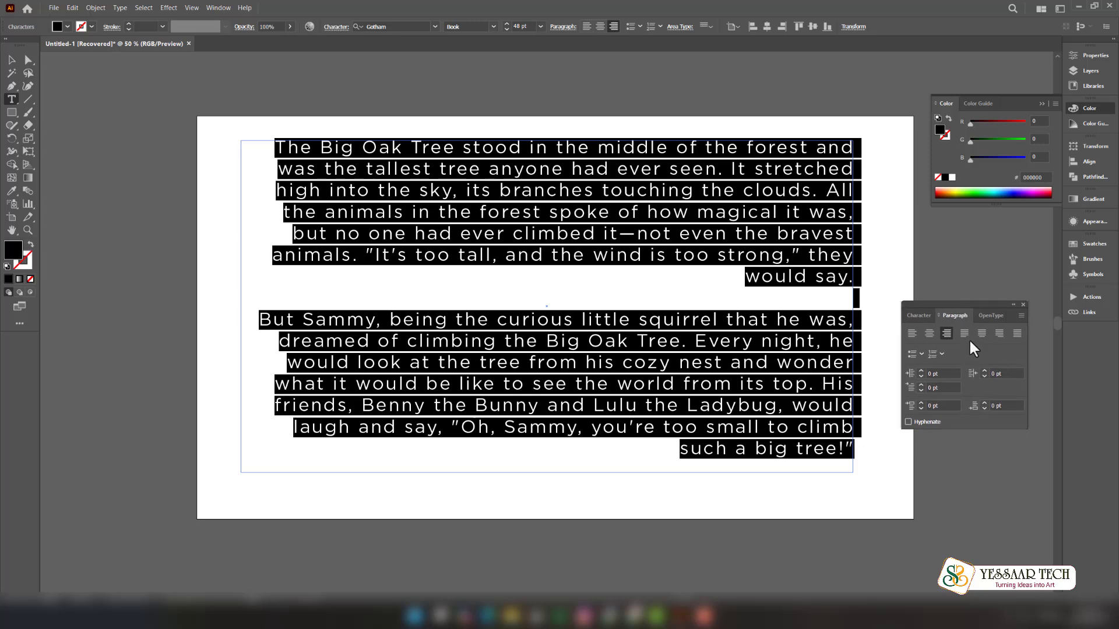
left_click(965, 332)
left_click(315, 418)
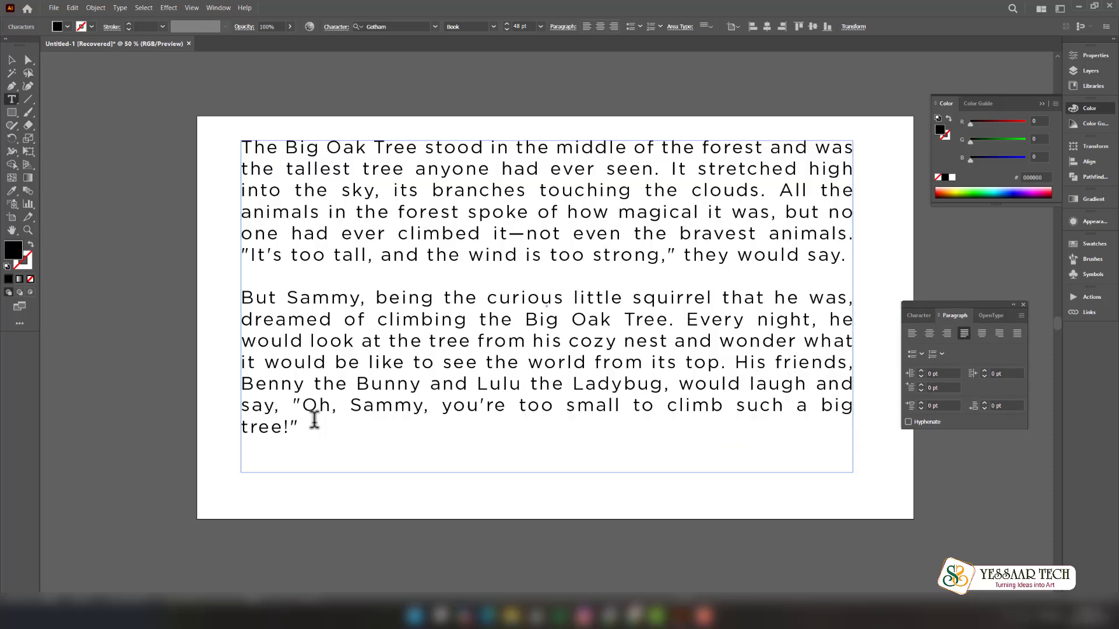
key("ctrl+v")
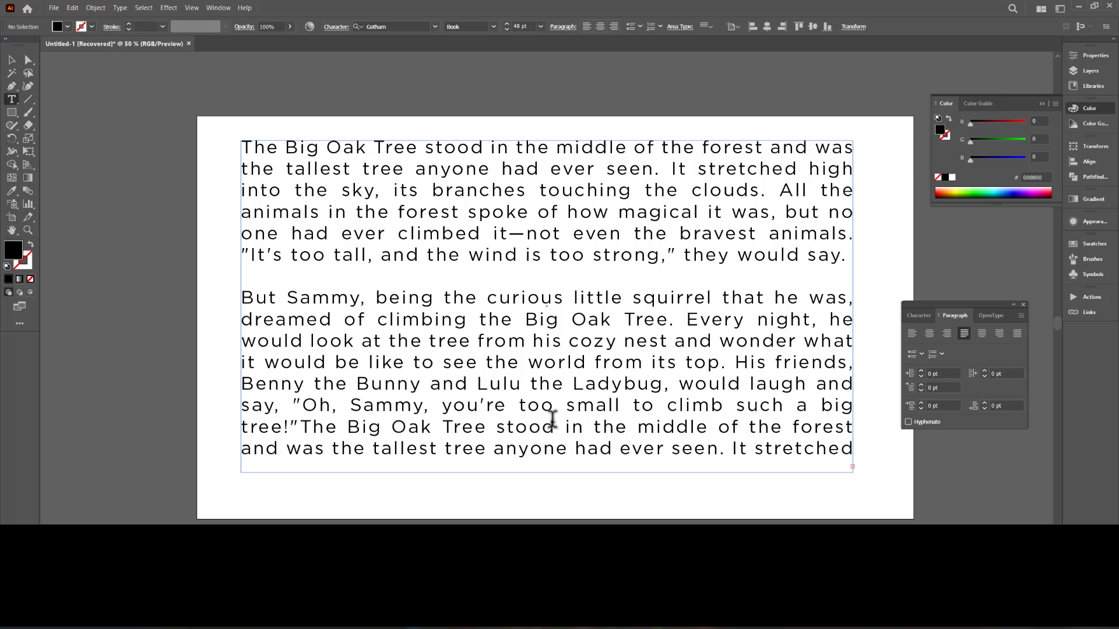
- Select all the extended story text and reduce its font size to 40 pt in small increments
double_click(552, 418)
key("ctrl+a")
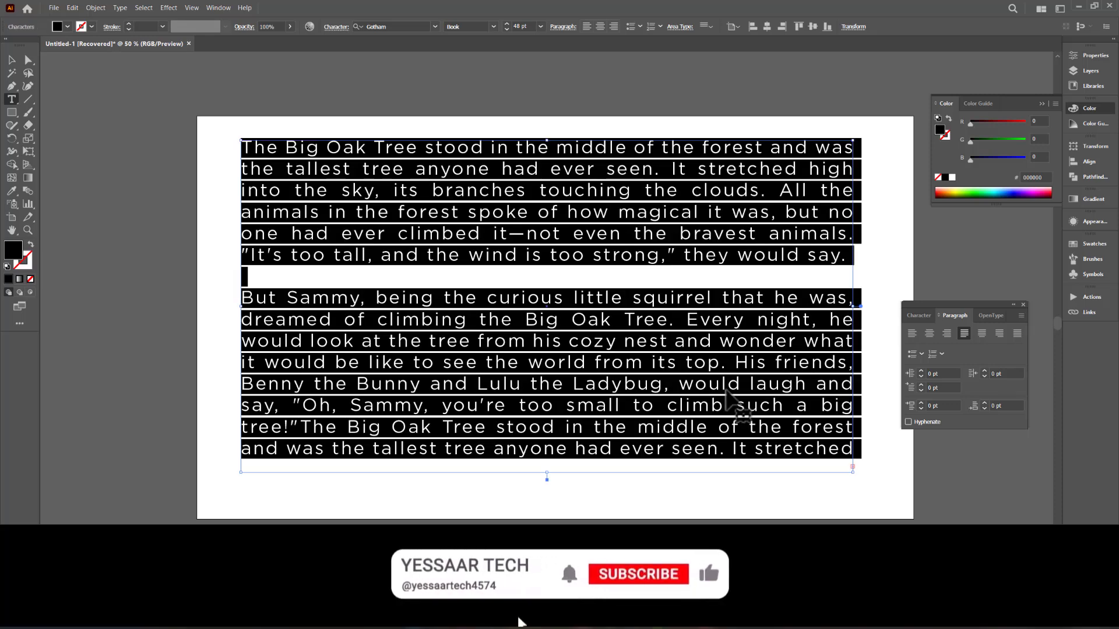
key("ctrl+shift+comma")
key("ctrl+shift+comma")
key("ctrl+shift+comma")
key("ctrl+shift+comma")
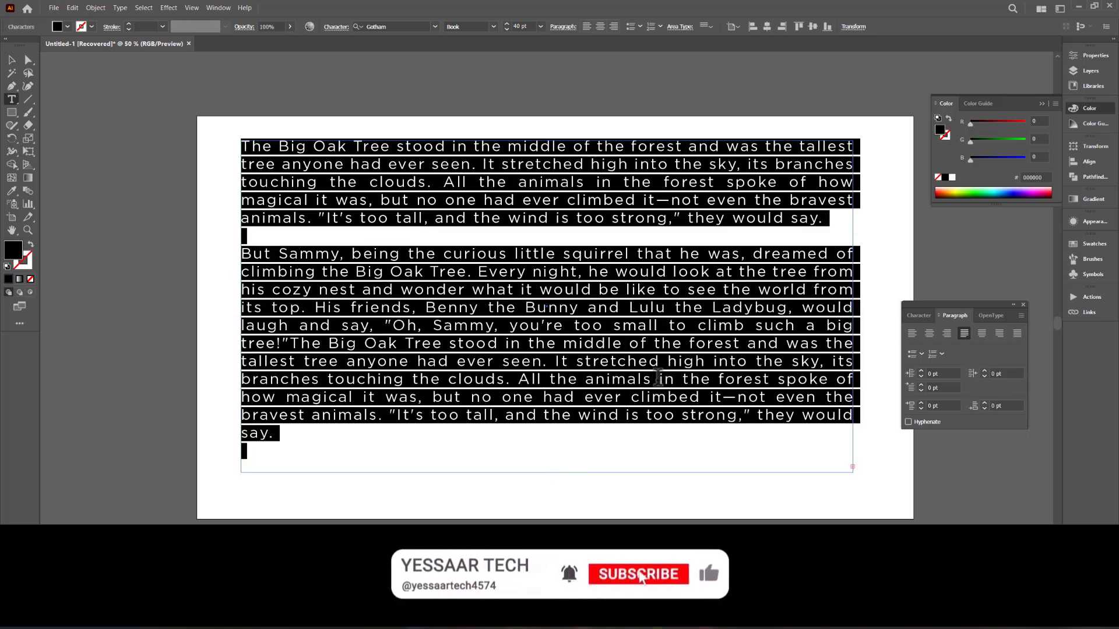
left_click(709, 251)
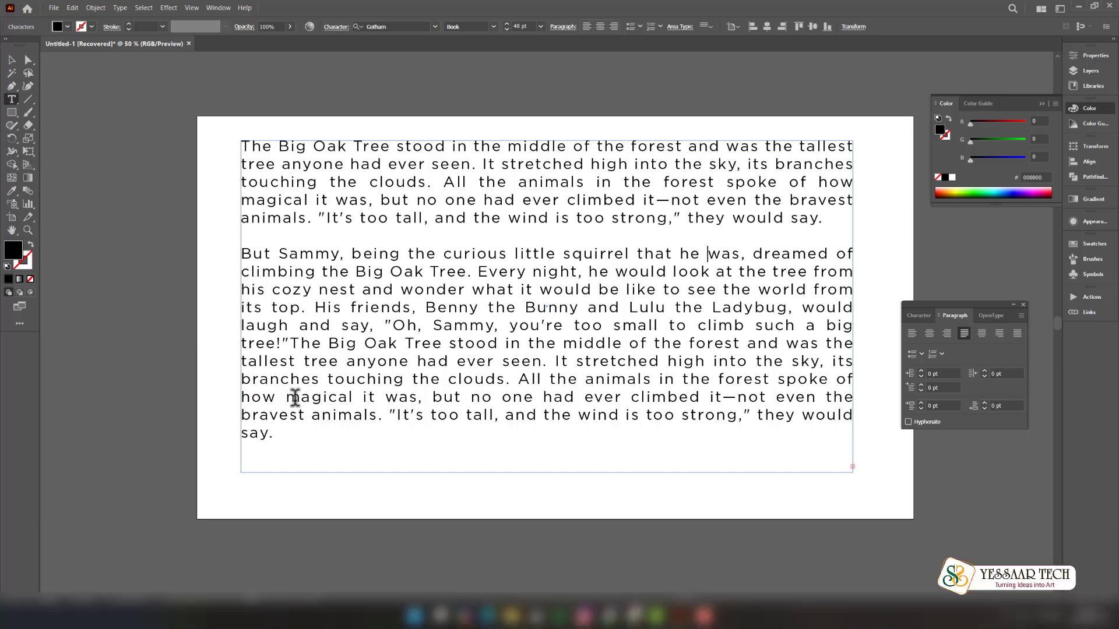
- Select the story paragraphs and justify them with the last line centered, with it aligned right, and finally with all lines justified
left_click_drag(278, 434, 238, 150)
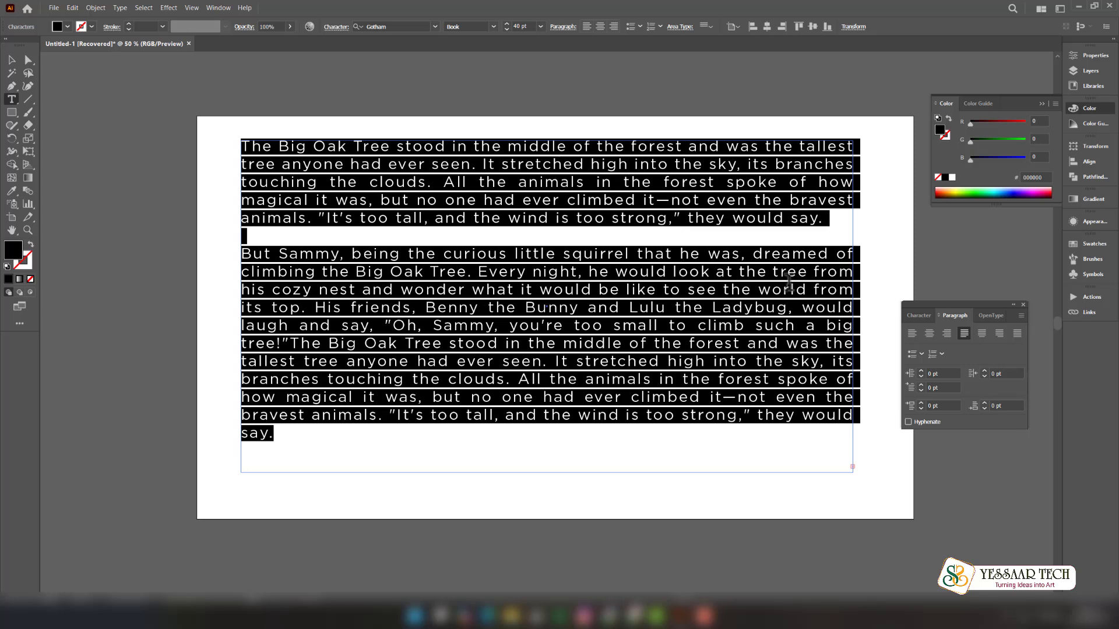
left_click(981, 333)
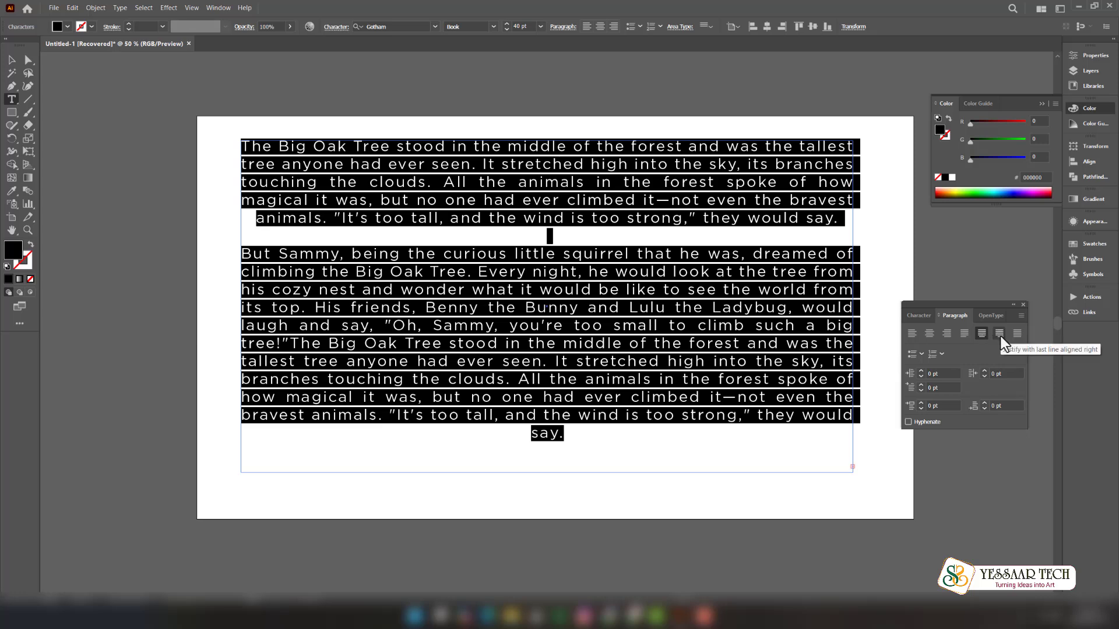
left_click(1000, 335)
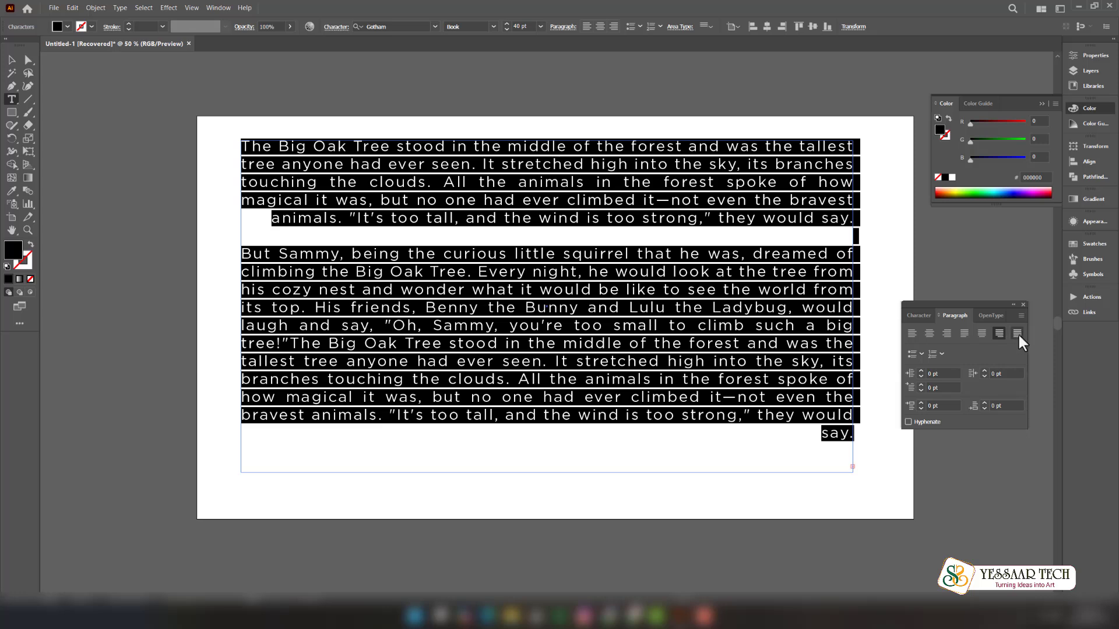
left_click(1017, 334)
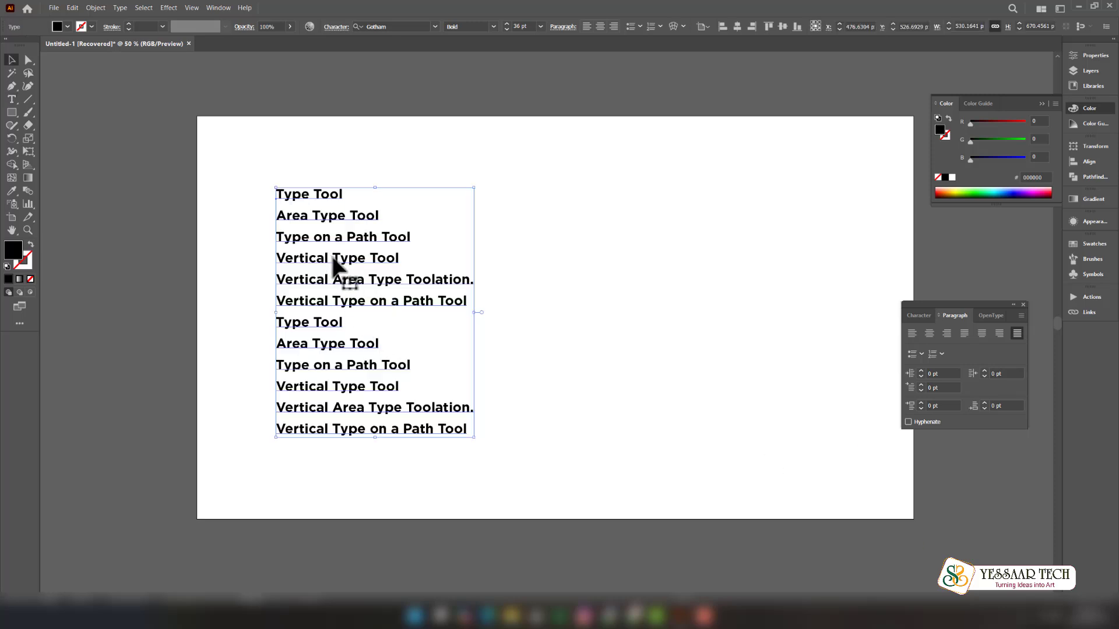
- Reposition the list of type tool names on the artboard and apply automatic numbering to it
mouse_move(333, 260)
left_mouse_down()
mouse_move(344, 256)
mouse_move(329, 245)
mouse_move(345, 244)
left_mouse_up()
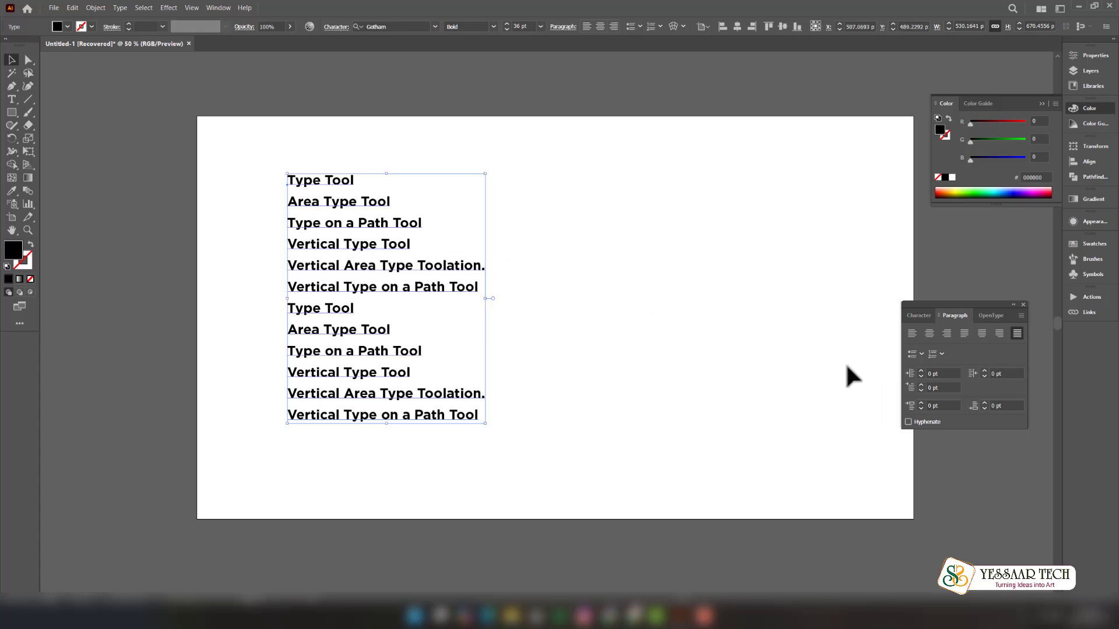
left_click_drag(385, 286, 379, 291)
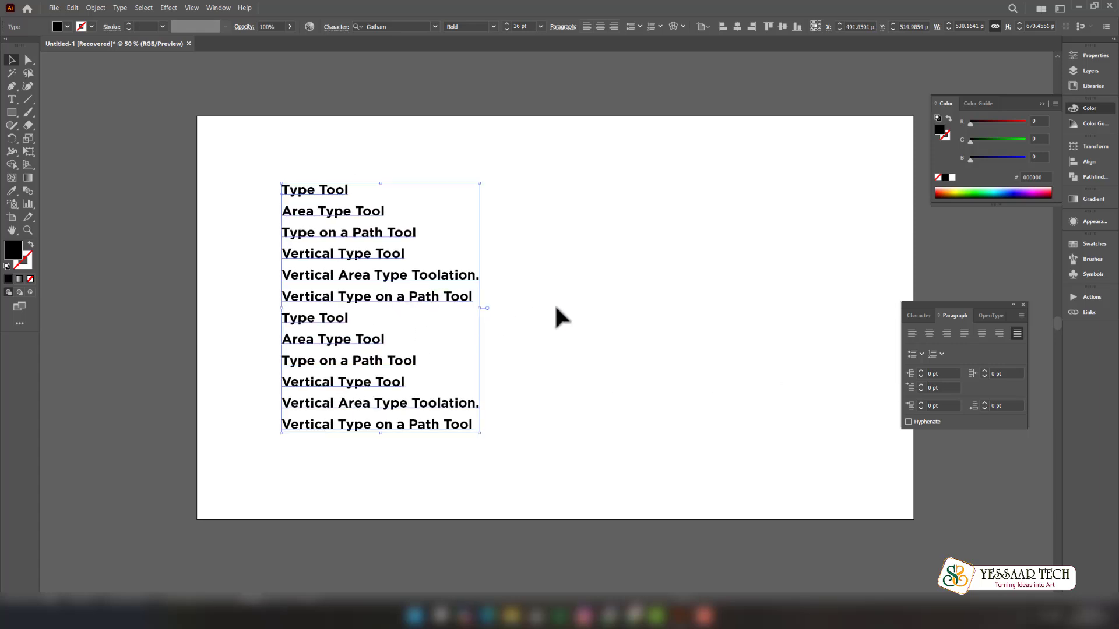
left_click(932, 353)
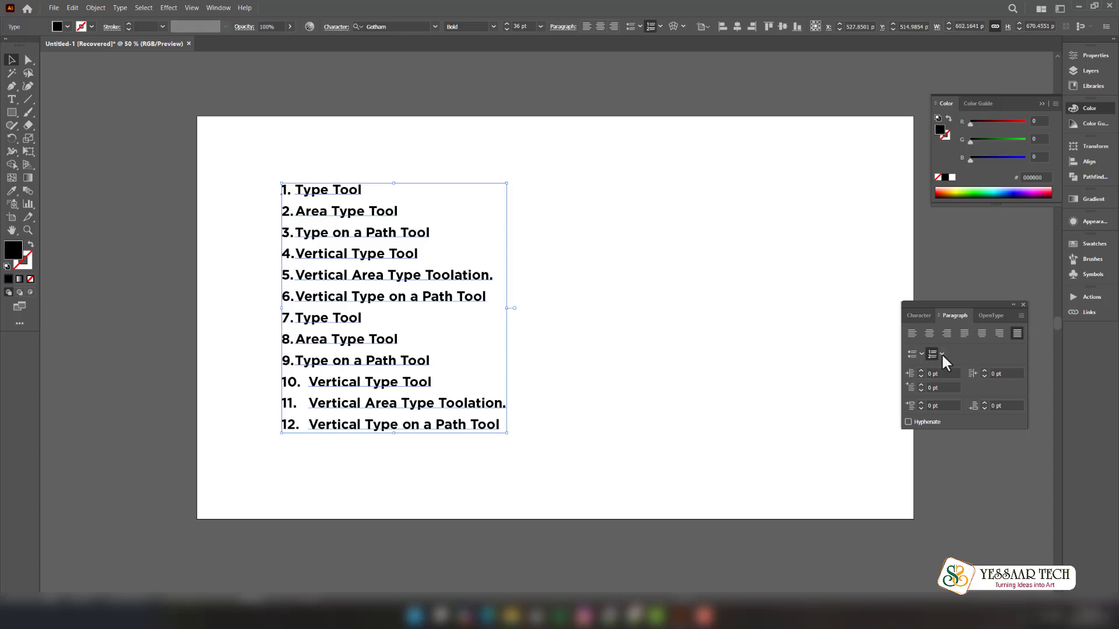
- Try the uppercase and lowercase letter, uppercase and lowercase Roman, 01 and 001 numbering styles on the list, and return to plain 1, 2 numbering
left_click(942, 354)
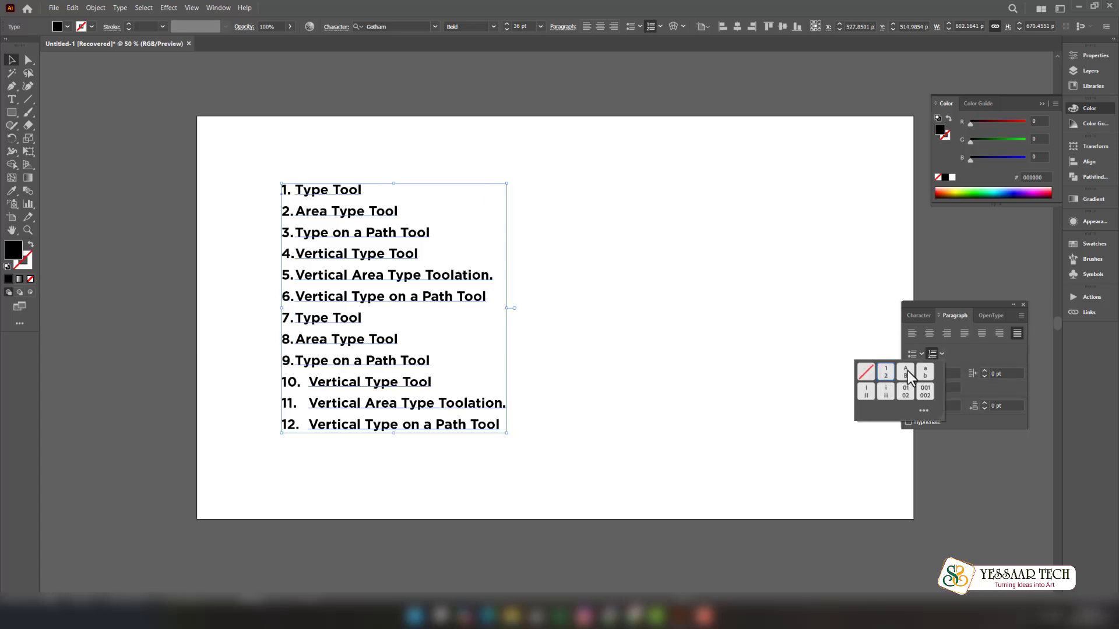
left_click(906, 371)
left_click(925, 372)
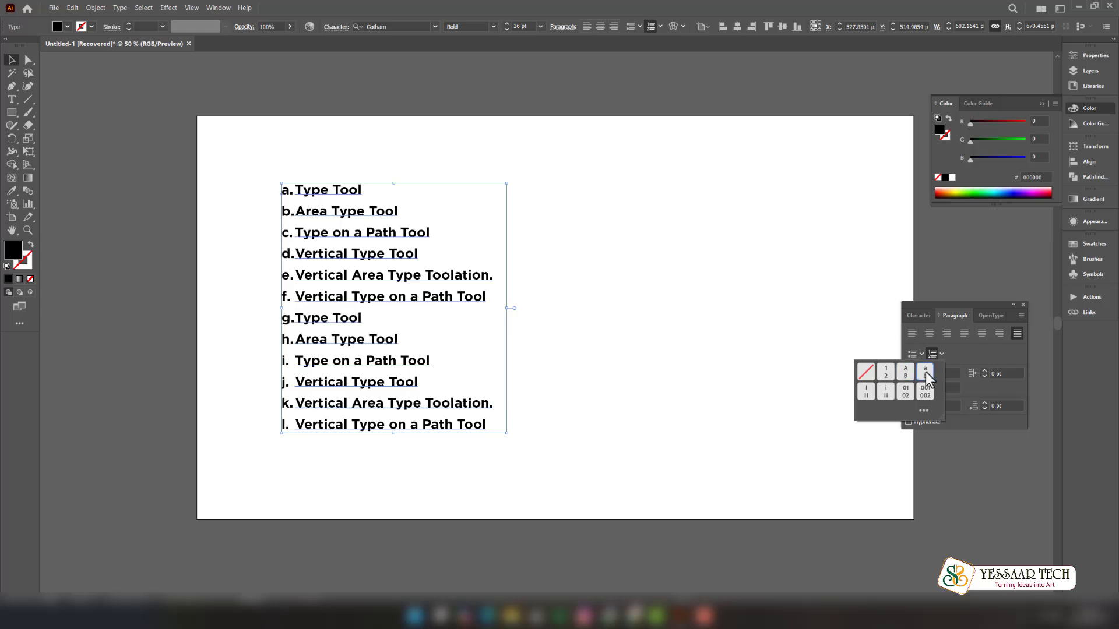
left_click(866, 393)
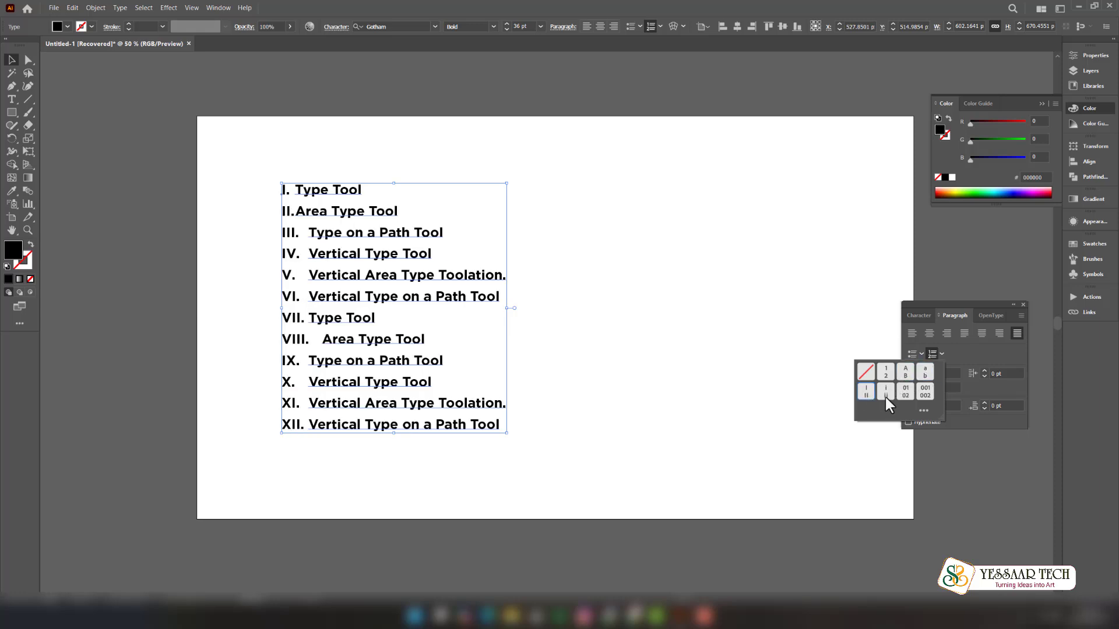
left_click(886, 392)
left_click(906, 392)
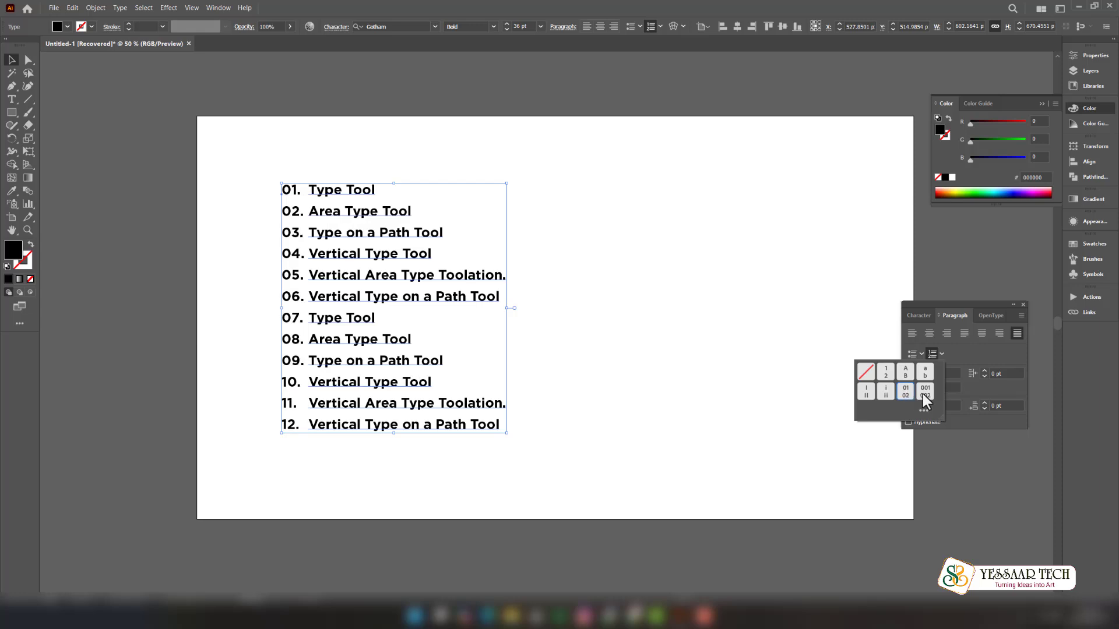
left_click(925, 392)
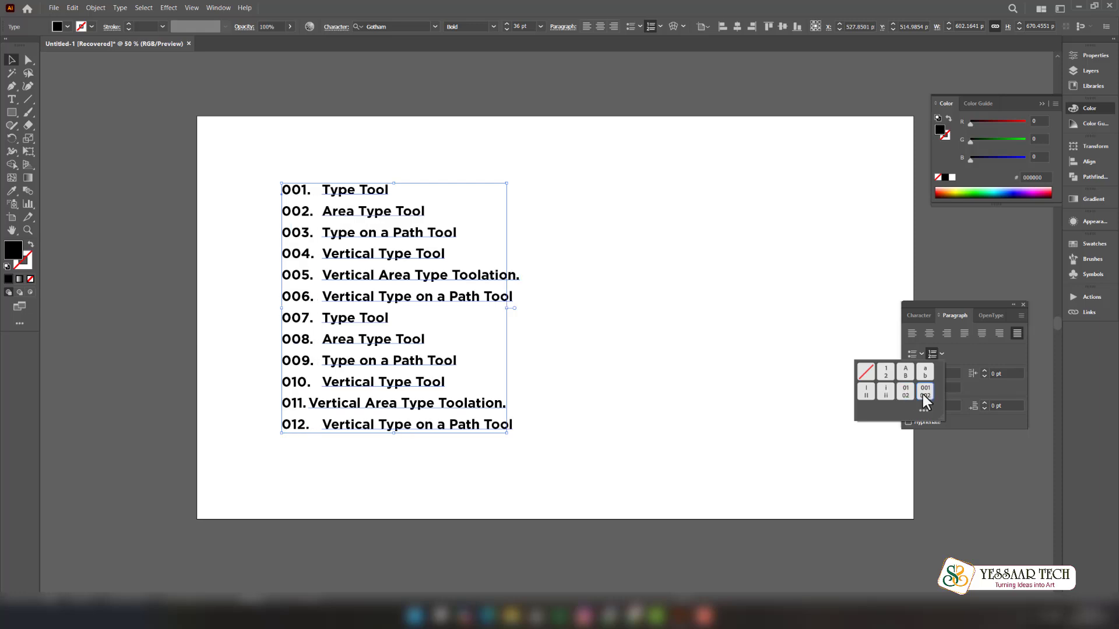
left_click(887, 371)
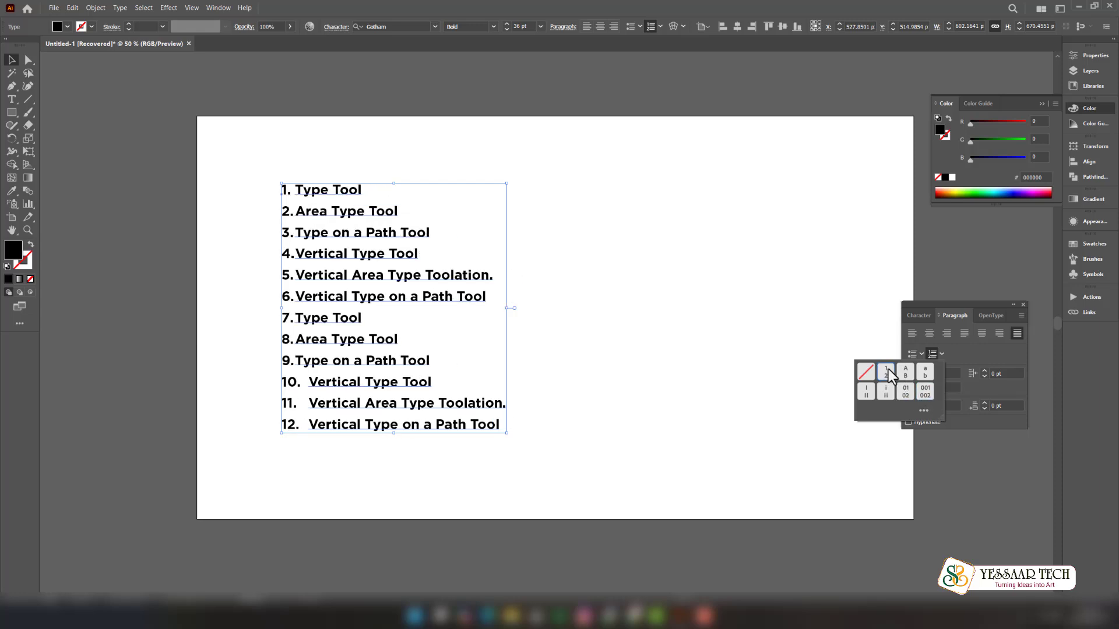
left_click(942, 352)
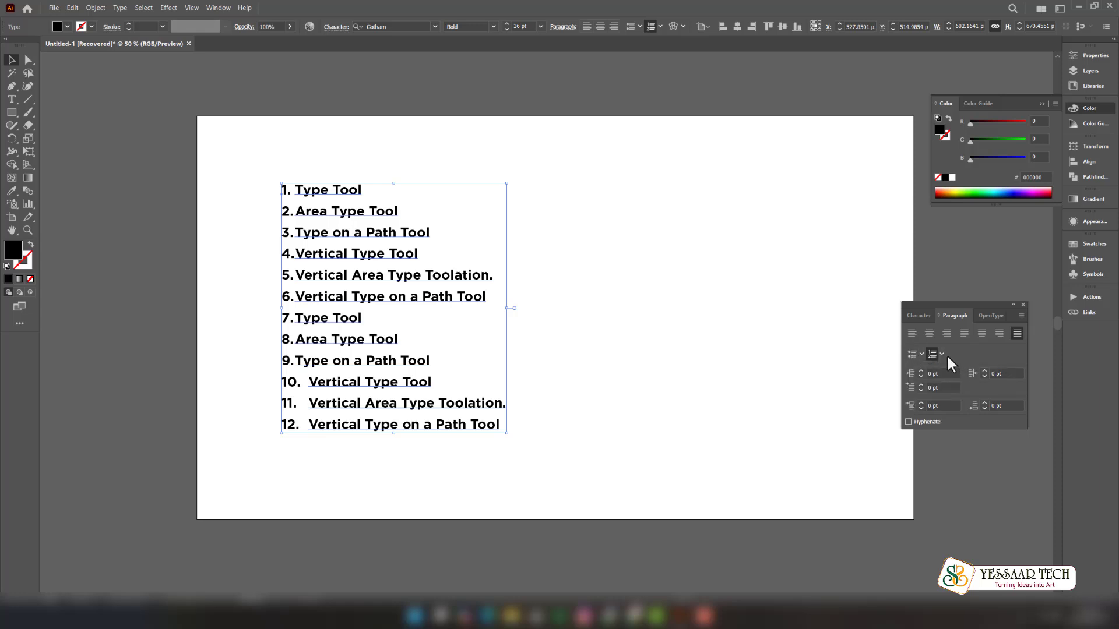
- Duplicate the numbered list beside the original, convert the copy to hyphen bullets through the bullet options, and duplicate the bulleted list as a third column
left_click_drag(352, 207, 650, 226)
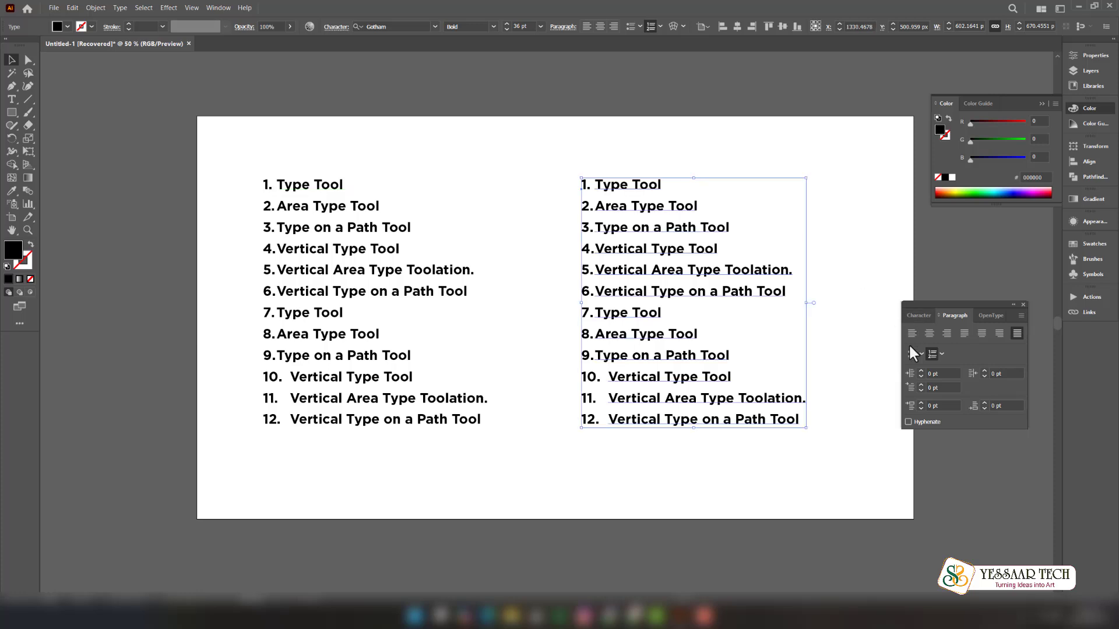
left_click(911, 357)
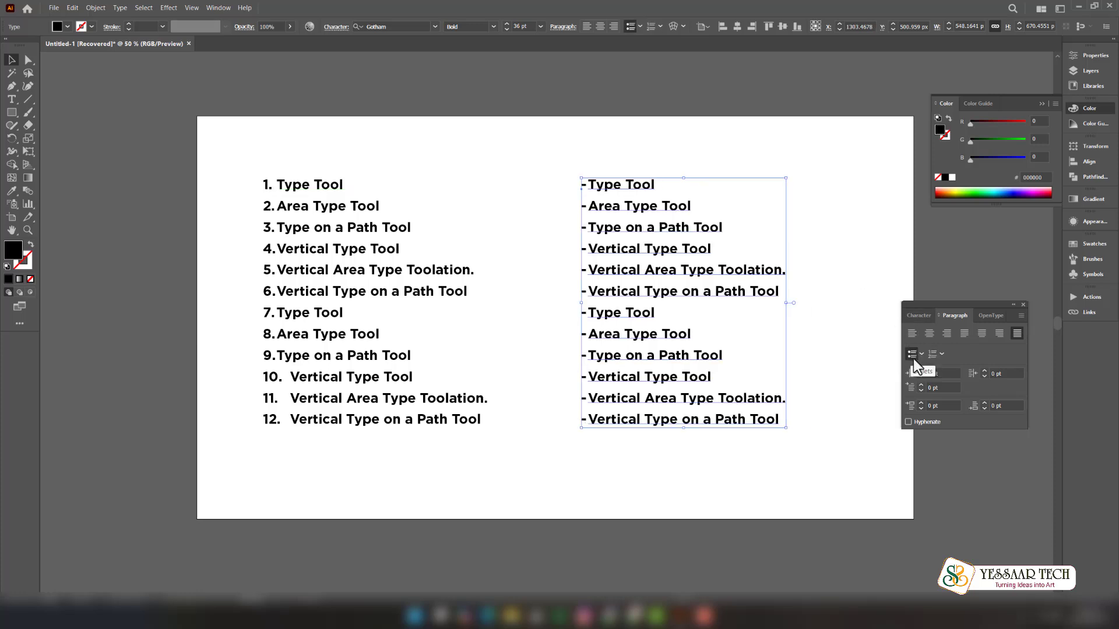
left_click(922, 354)
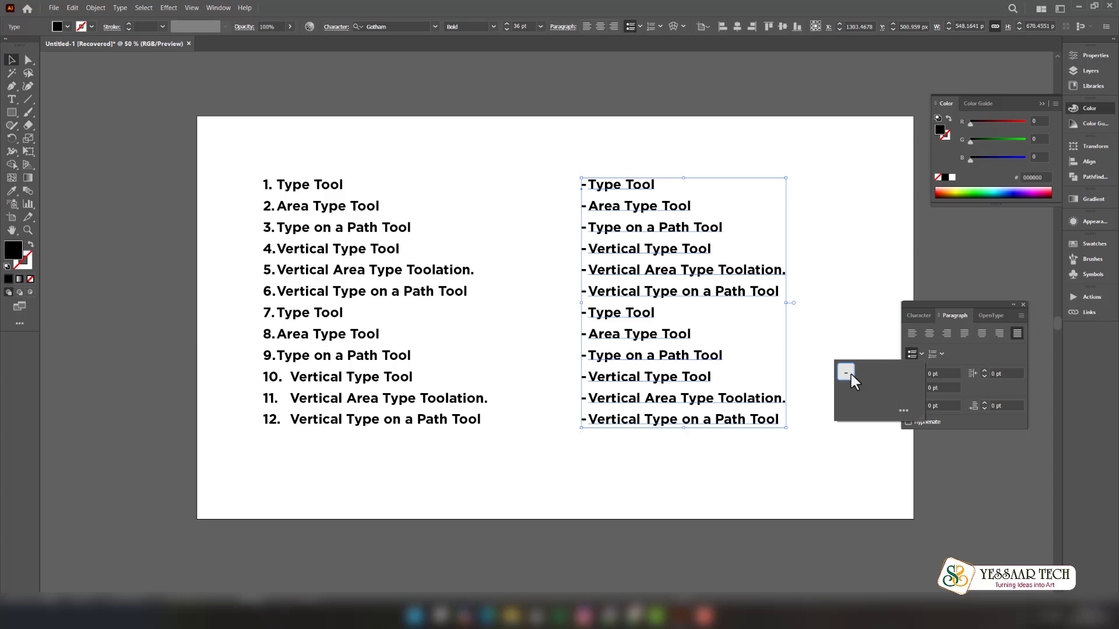
left_click(902, 411)
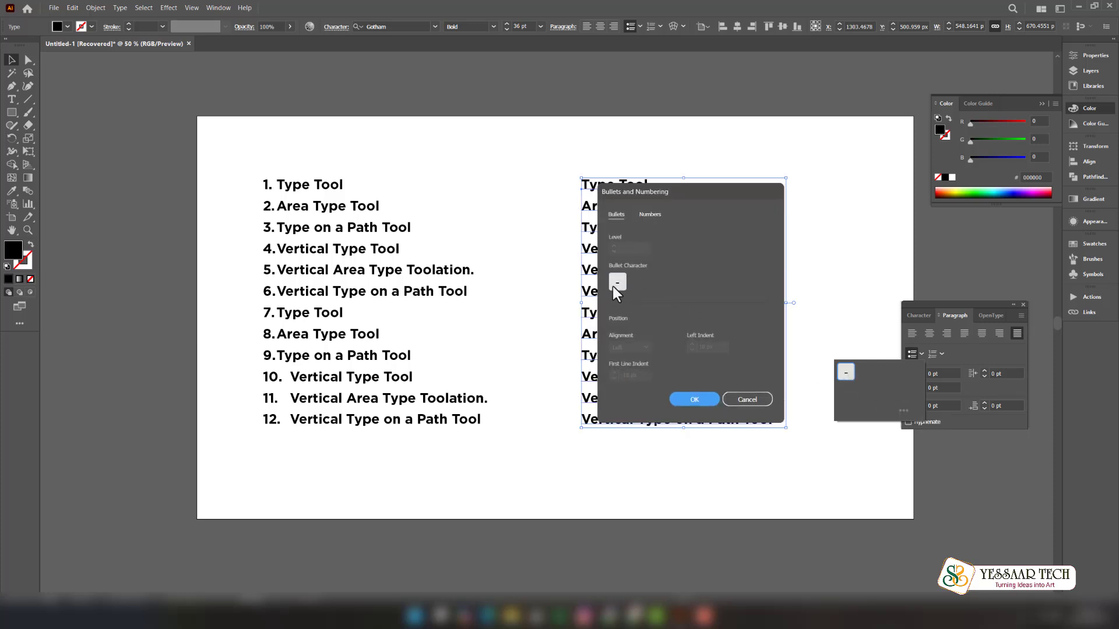
left_click(697, 400)
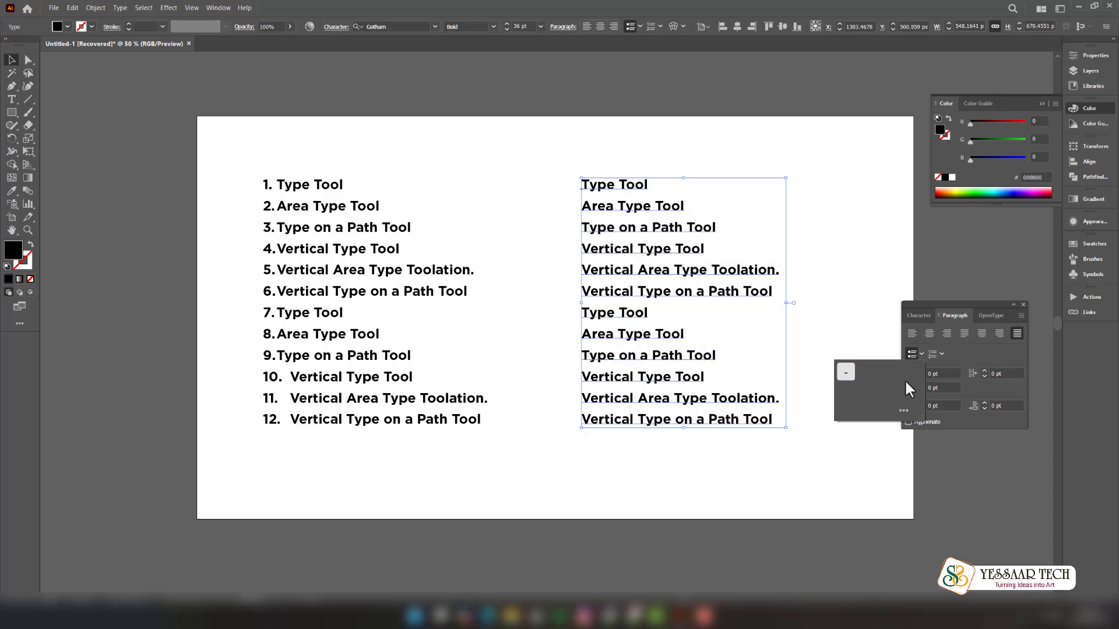
left_click(910, 354)
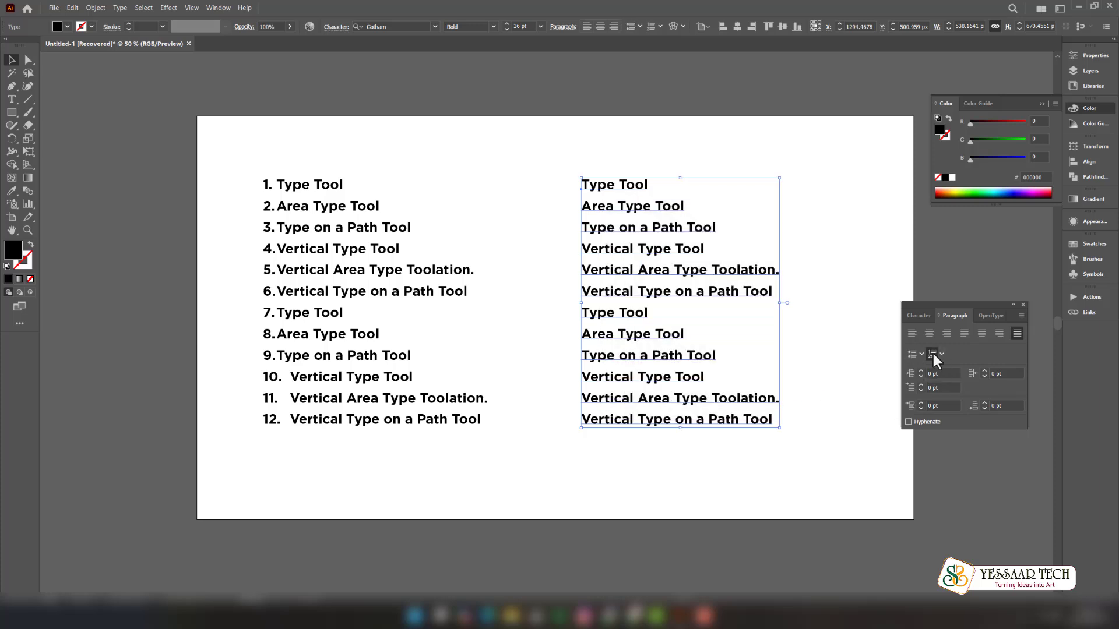
left_click(933, 354)
left_click(911, 354)
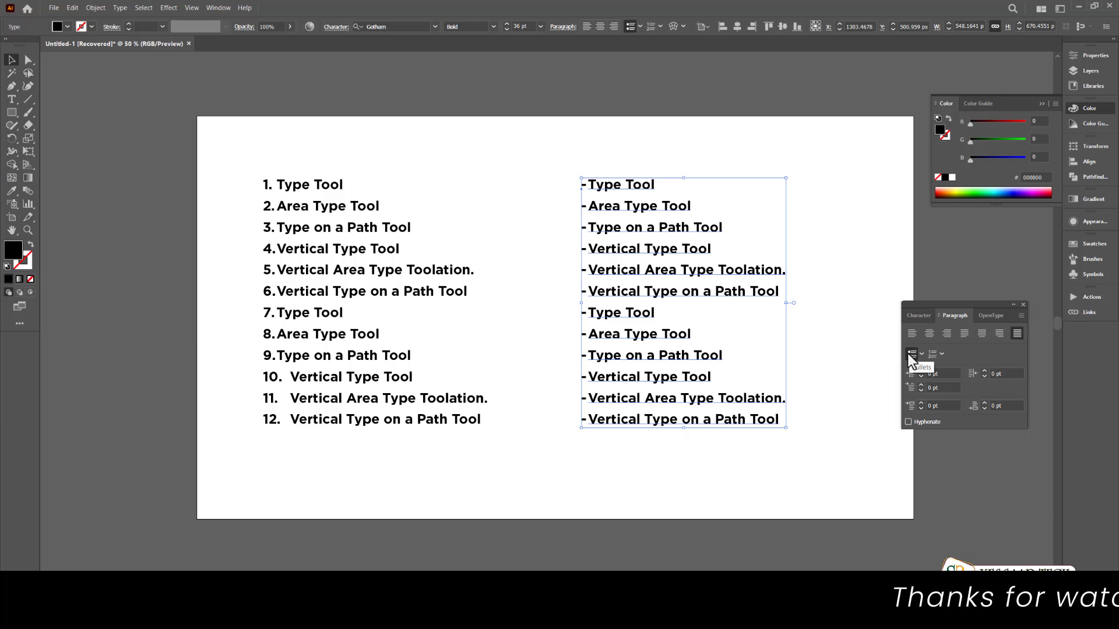
left_click_drag(666, 271, 671, 271)
- Show the font's glyphs and turn off the automatic bullets of the middle list
triple_click(539, 185)
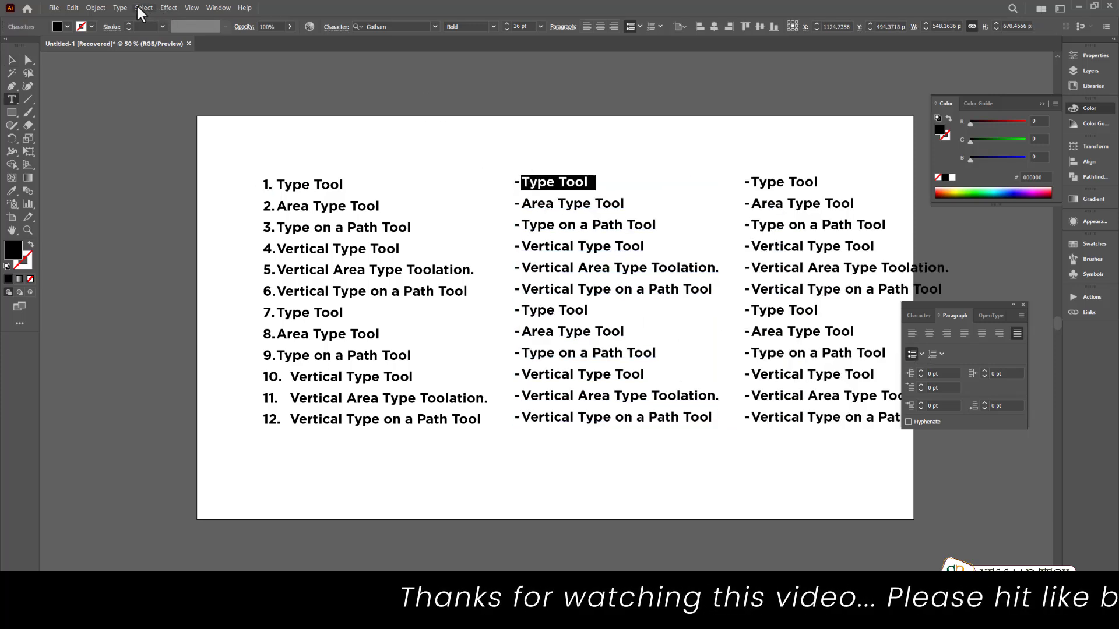
left_click(120, 8)
left_click(152, 70)
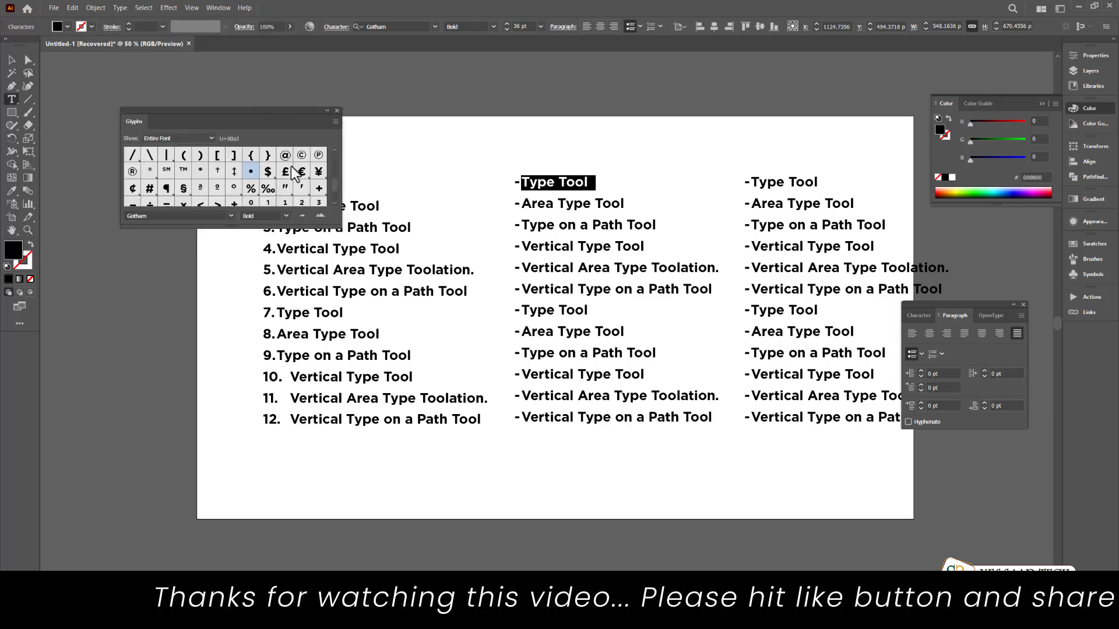
key("Escape")
left_click(912, 354)
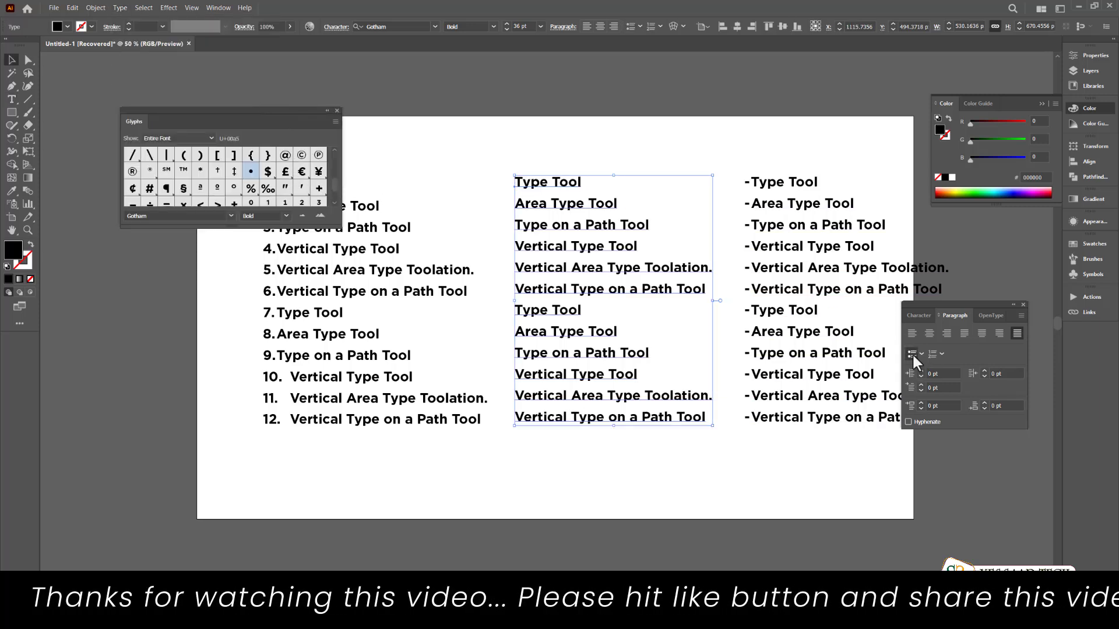
- Insert a round bullet glyph with a space before each of the first three lines of the middle list
double_click(249, 170)
left_click(517, 205)
double_click(250, 171)
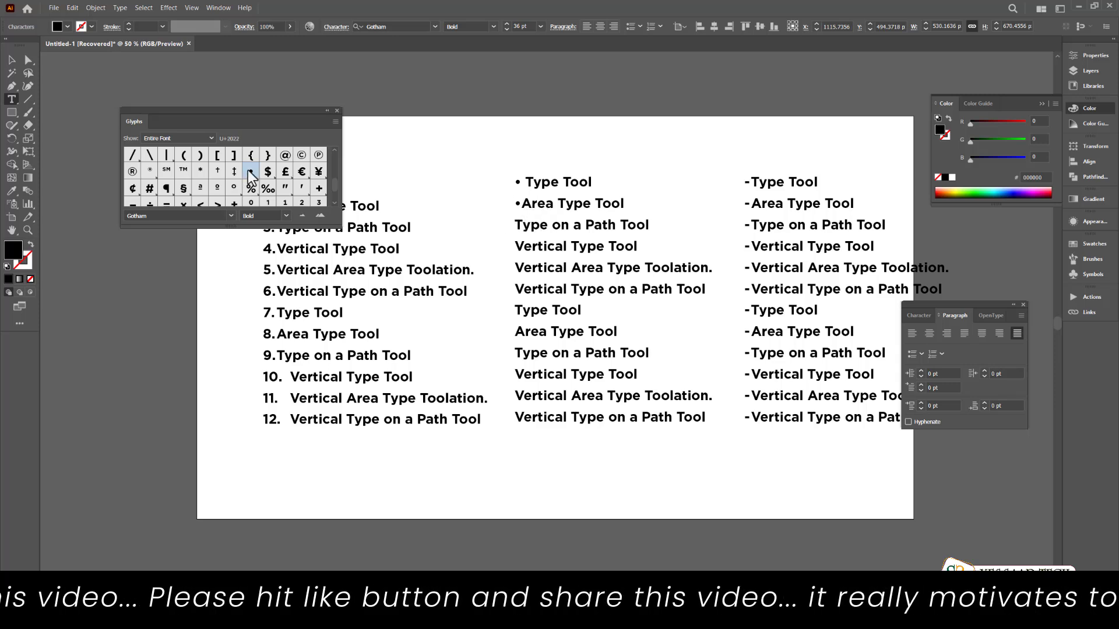
left_click(517, 225)
double_click(250, 171)
left_click(516, 246)
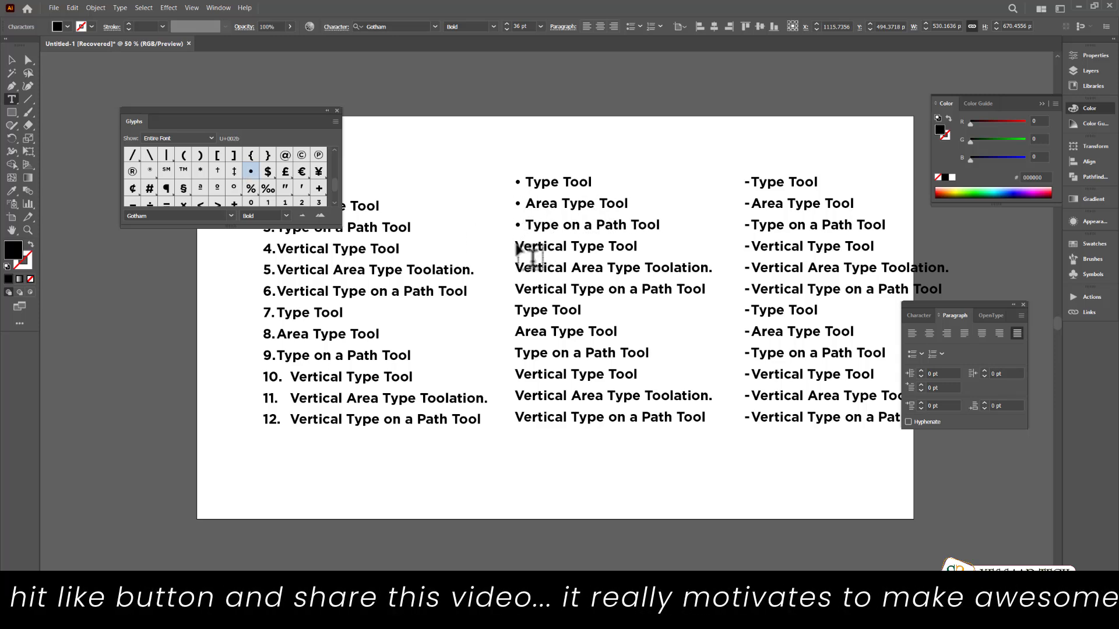
- Insert the > glyph before the fourth to tenth lines of the middle list
scroll(216, 181, "down", 3)
scroll(216, 181, "down", 5)
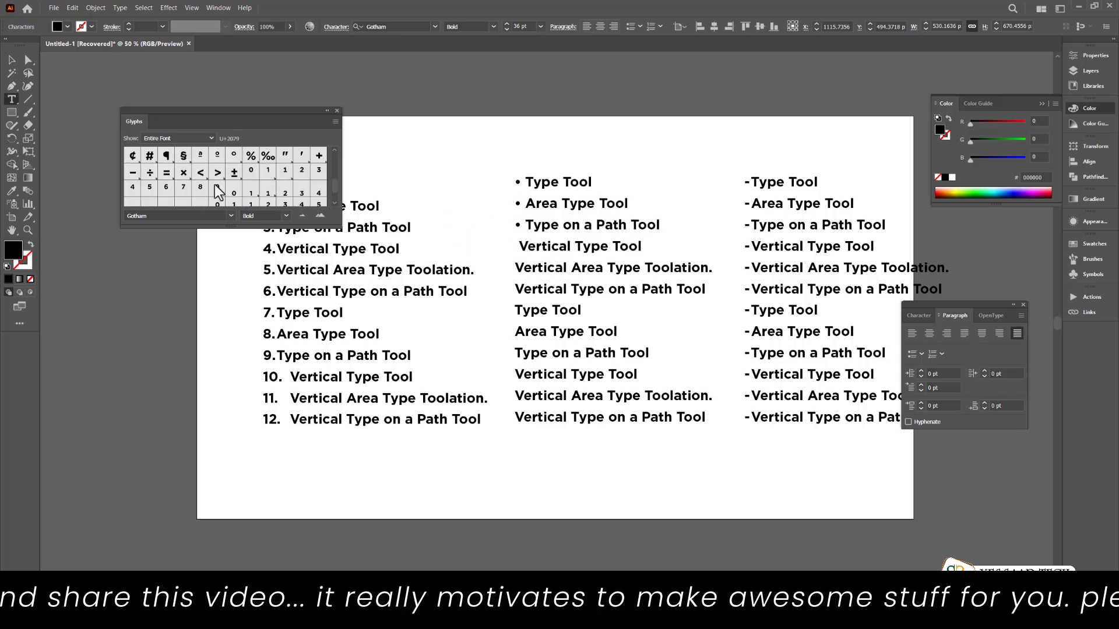
double_click(216, 172)
left_click(516, 267)
double_click(216, 173)
left_click(516, 289)
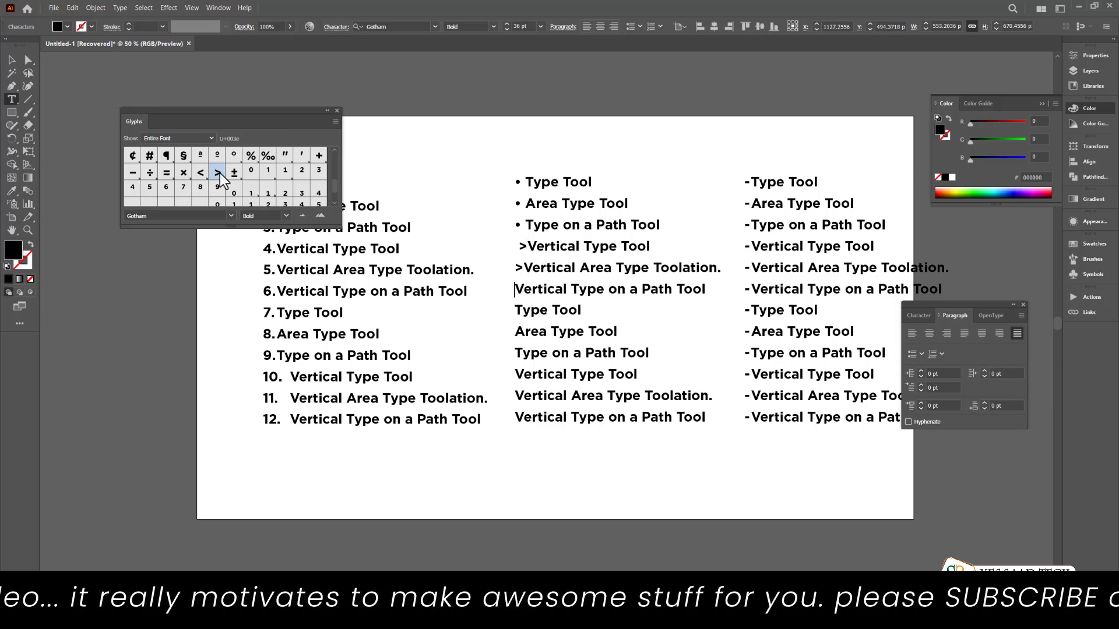
double_click(217, 172)
left_click(516, 310)
double_click(217, 173)
left_click(516, 331)
double_click(217, 173)
left_click(516, 353)
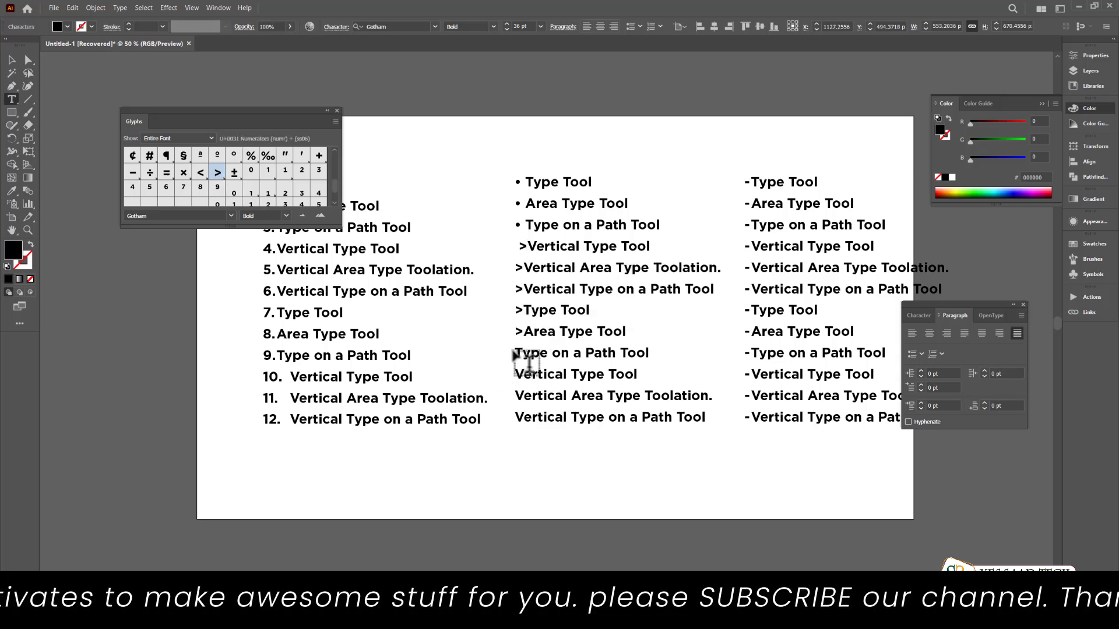
double_click(217, 173)
left_click(516, 374)
double_click(217, 173)
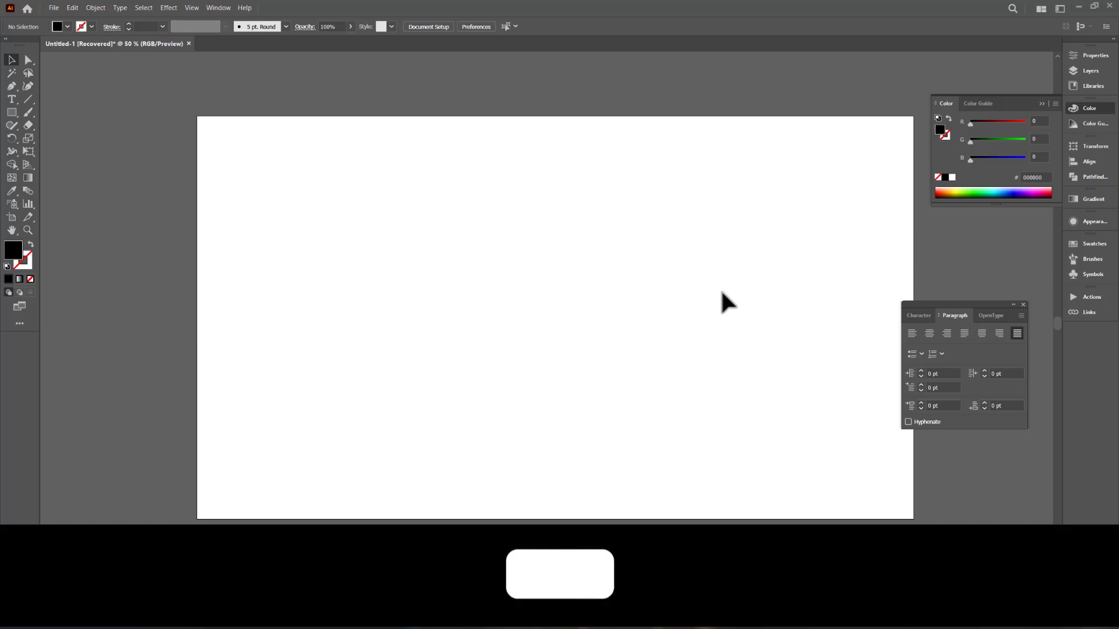
- Draw a black ellipse about 1225 wide and 836 high on the empty artboard and move it near the artboard's center
left_click(10, 113)
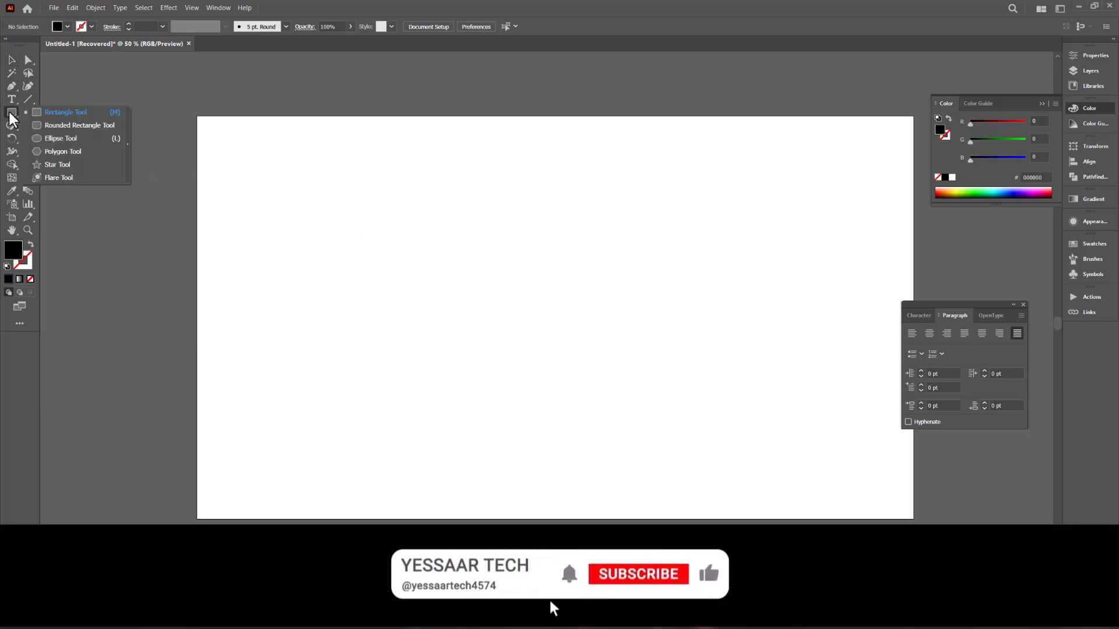
left_click(60, 139)
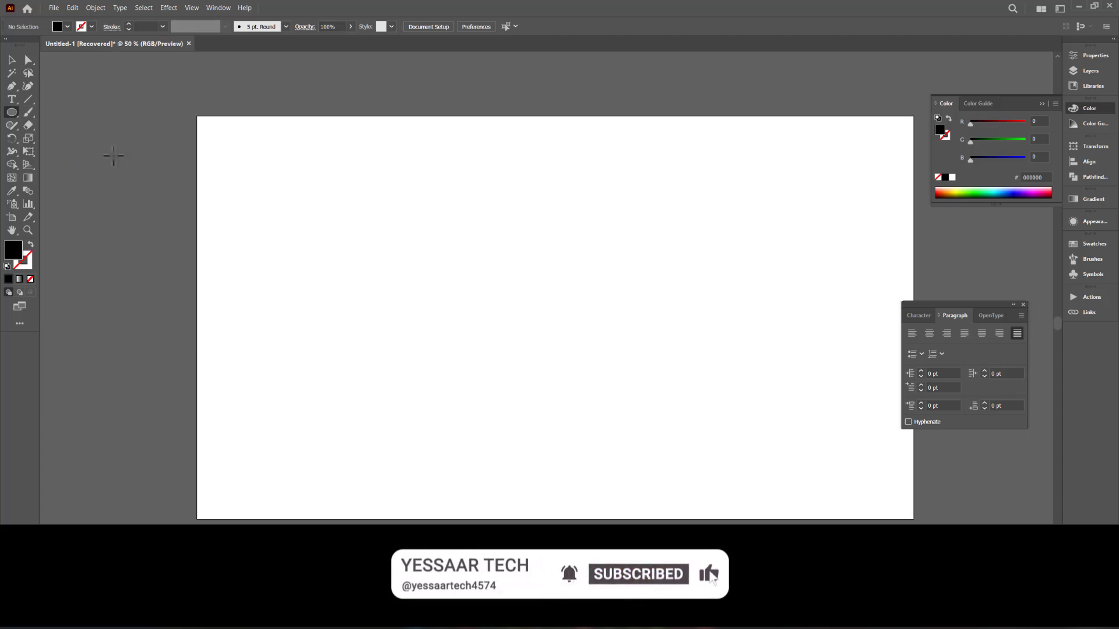
left_click_drag(260, 175, 720, 490)
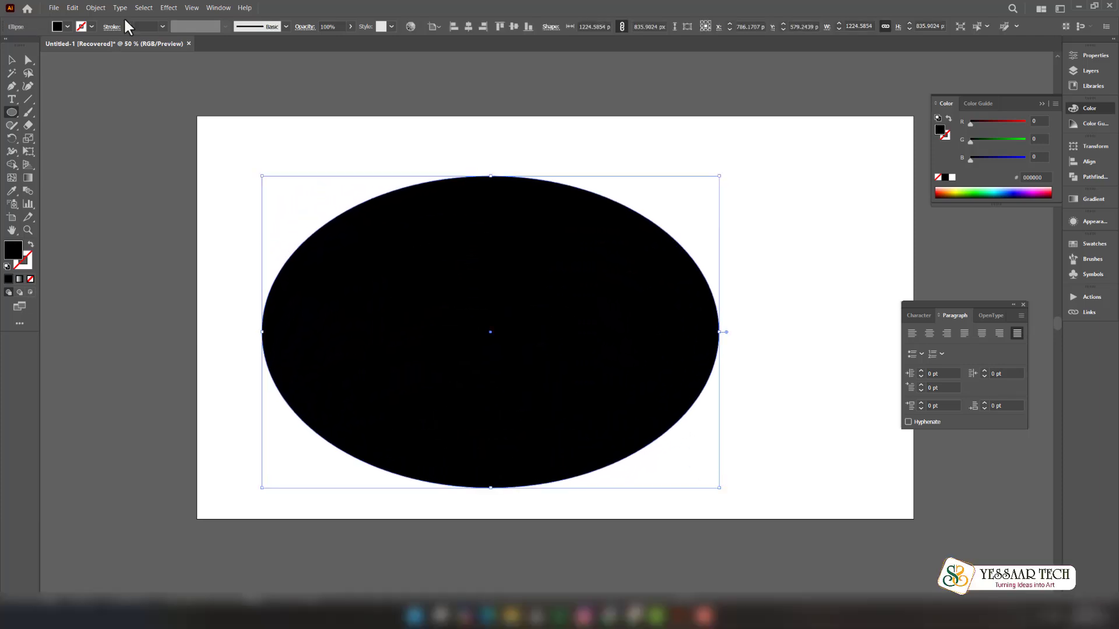
left_click(16, 58)
left_click_drag(592, 270, 647, 250)
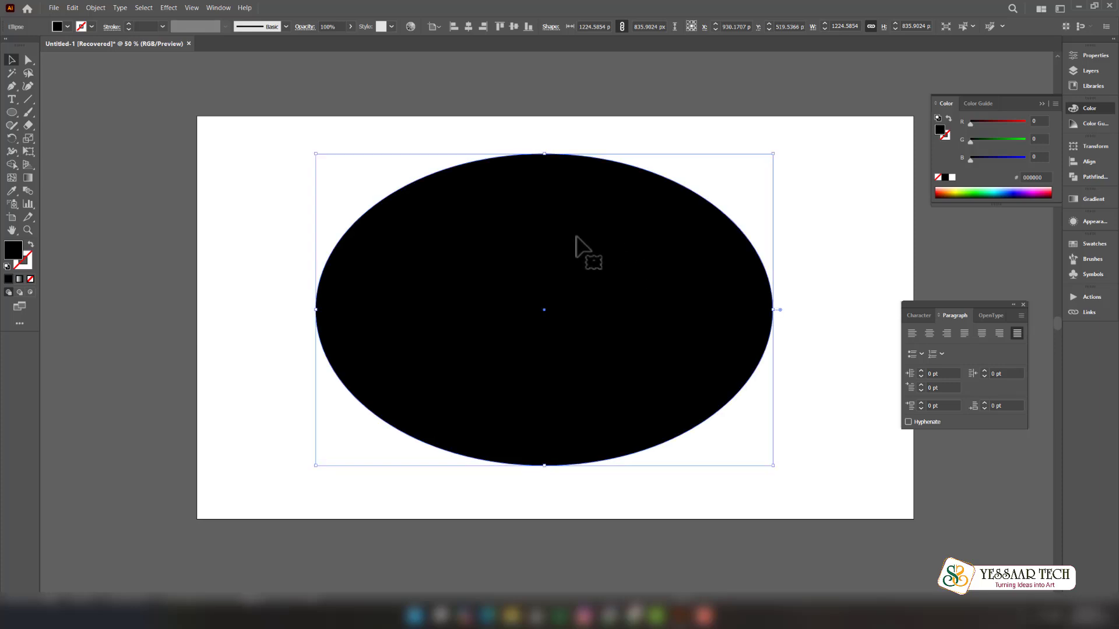
- Convert the ellipse into a text area with the Area Type tool and paste the squirrel story into it
left_click(10, 101)
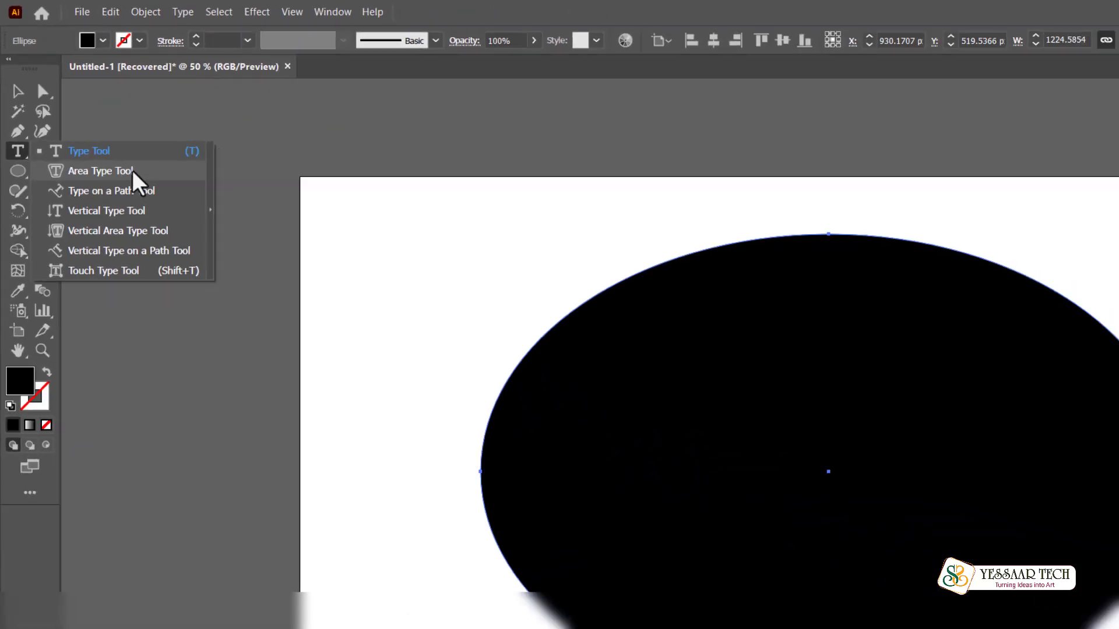
left_click(218, 296)
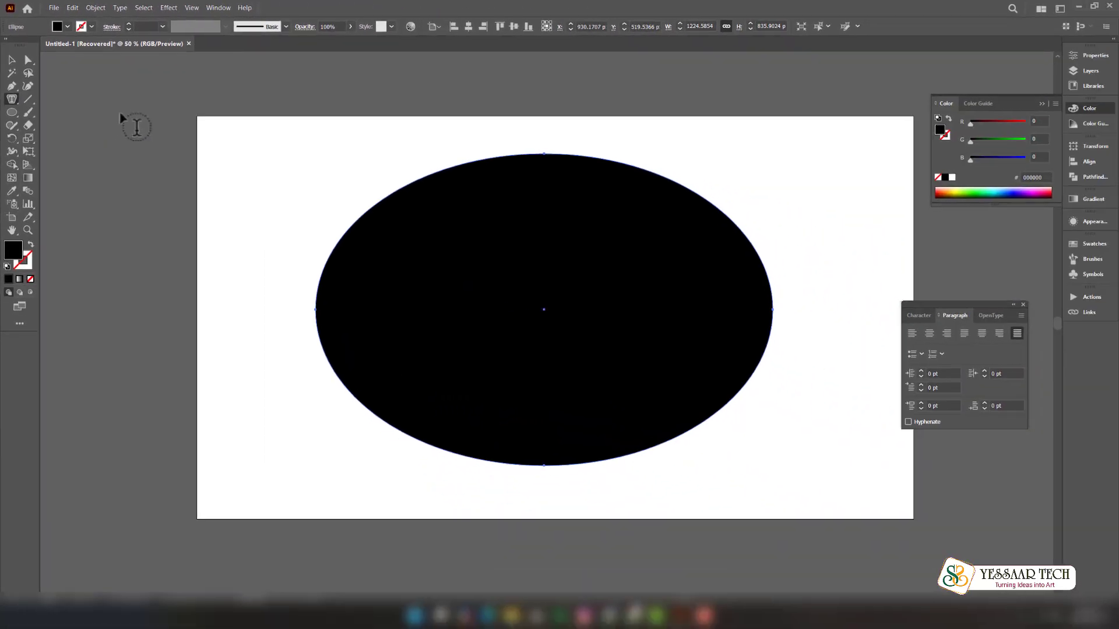
left_click(486, 163)
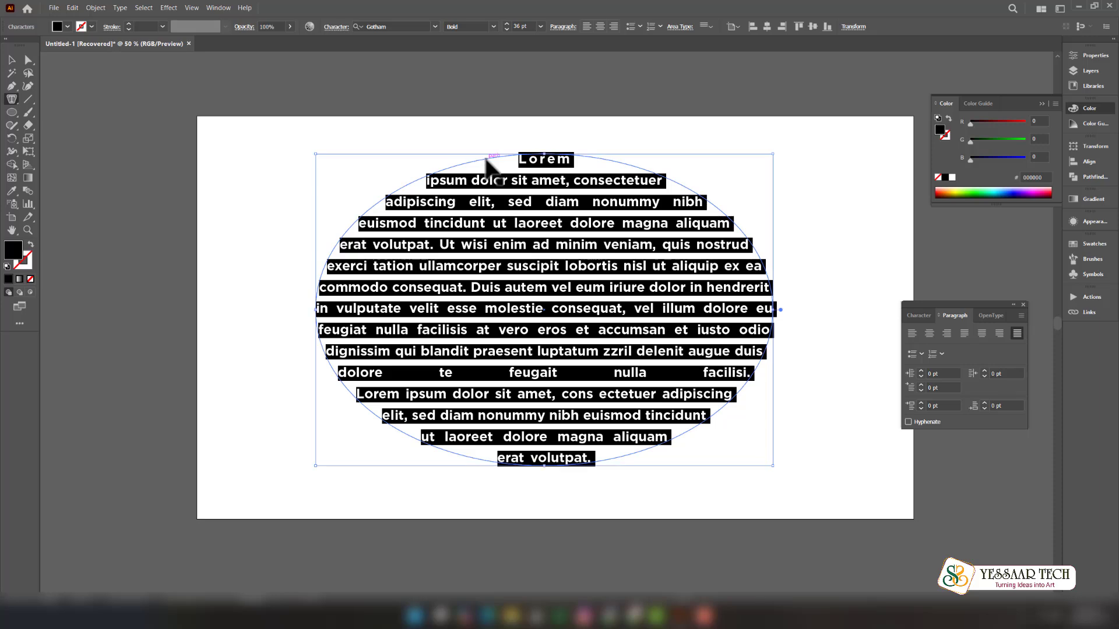
key("ctrl+v")
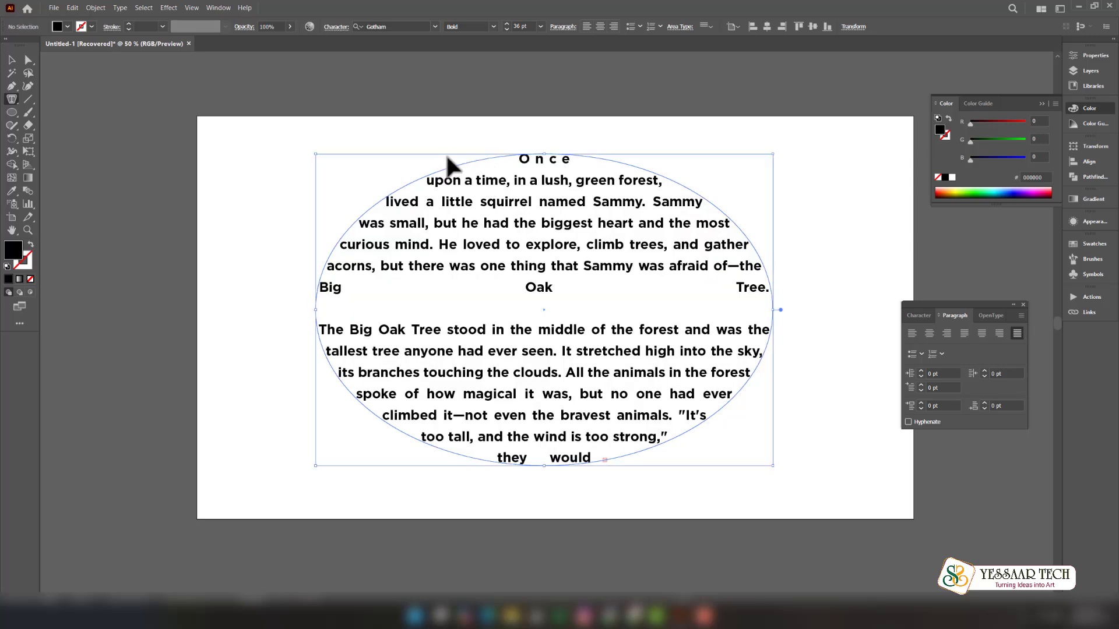
- Select the whole story in the ellipse and reduce its font size to 16 pt
key("ctrl+a")
key("ctrl+shift+comma")
key("ctrl+shift+comma")
key("ctrl+shift+comma")
key("ctrl+shift+comma")
key("ctrl+shift+comma")
key("ctrl+shift+comma")
key("ctrl+shift+comma")
key("ctrl+shift+comma")
key("ctrl+shift+comma")
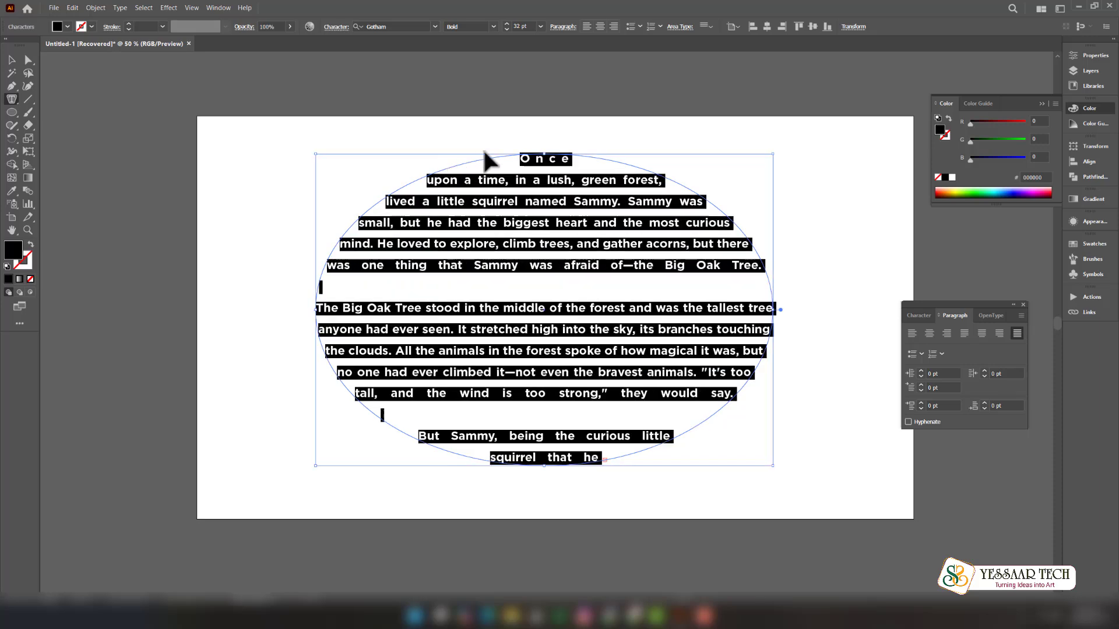
key("ctrl+shift+comma")
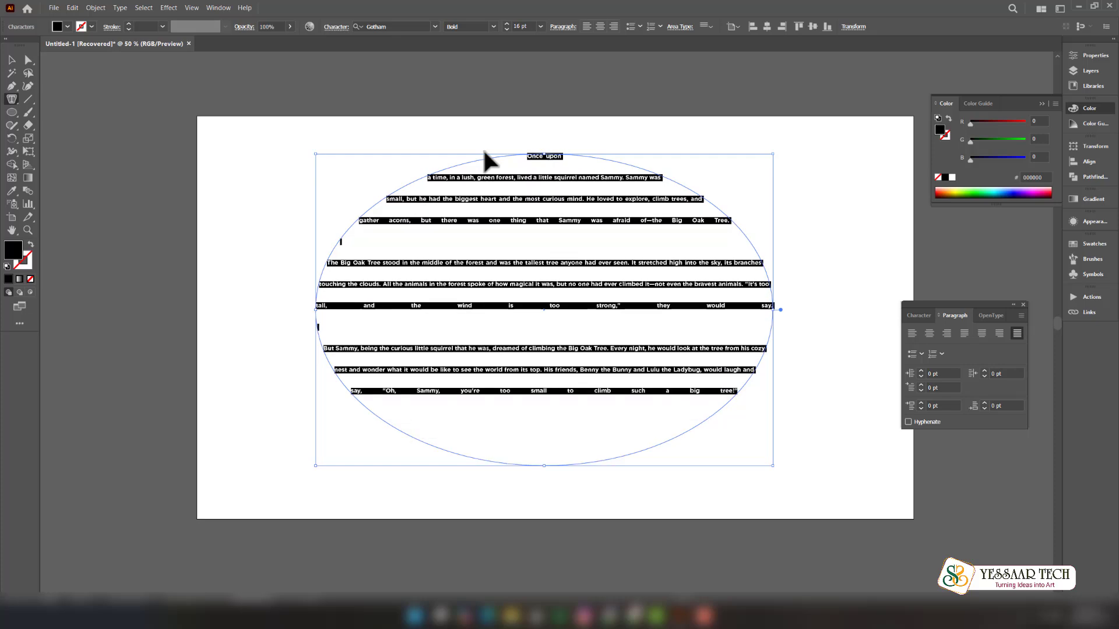
- Set the ellipse story's leading to Auto and center-align its paragraphs
left_click(921, 316)
left_click(1019, 365)
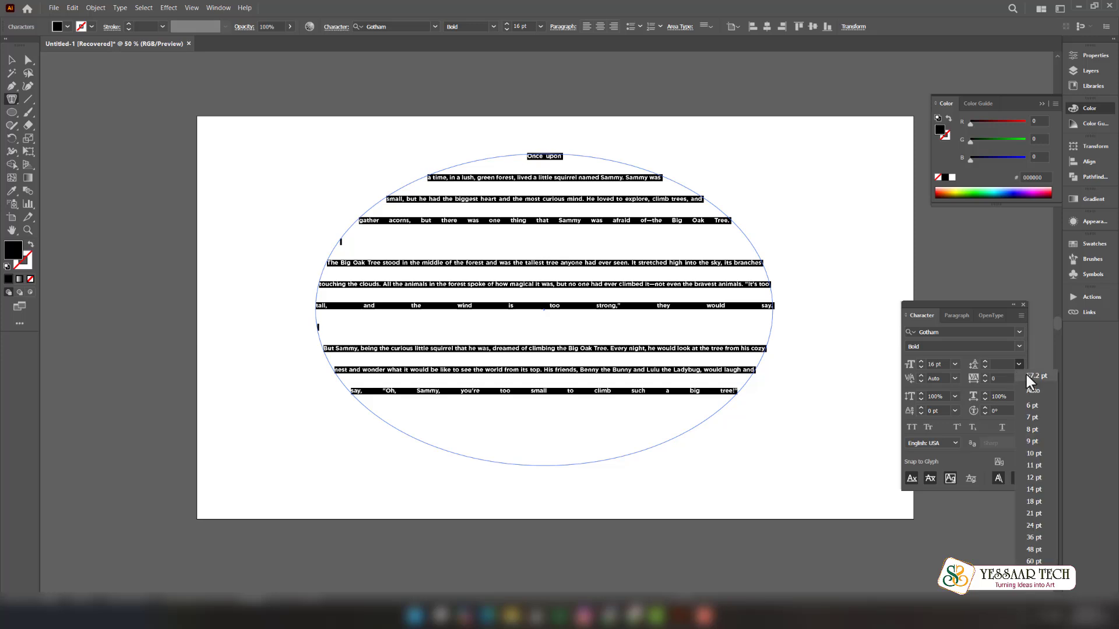
left_click(1036, 389)
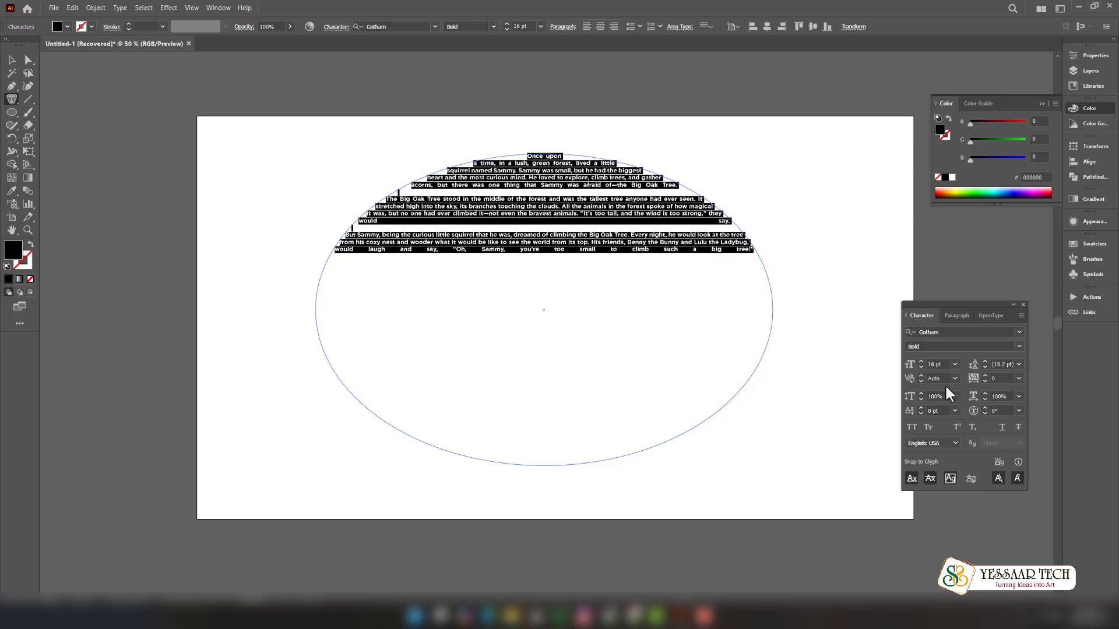
left_click(962, 316)
left_click(912, 333)
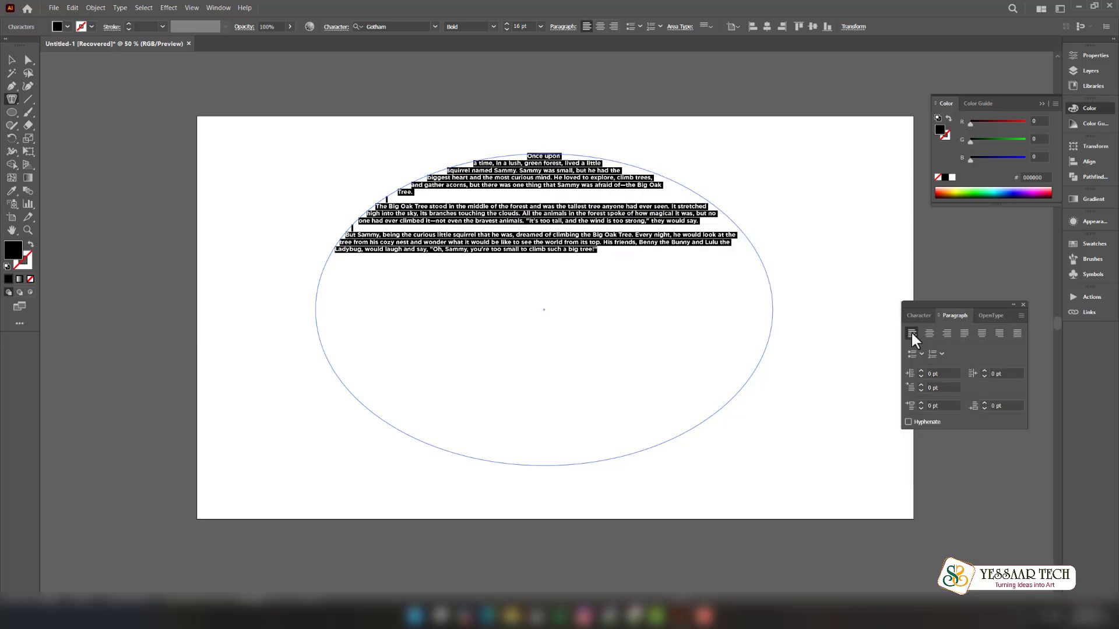
left_click(929, 333)
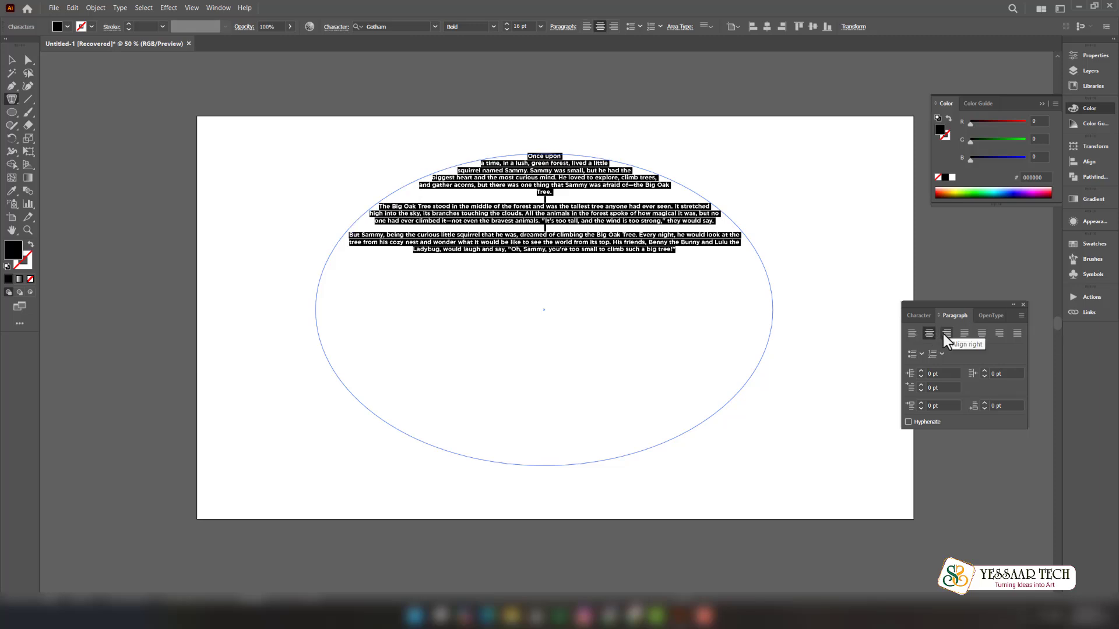
- Set the ellipse story's font size to 24 pt and enlarge it further to 34 pt
left_click(920, 316)
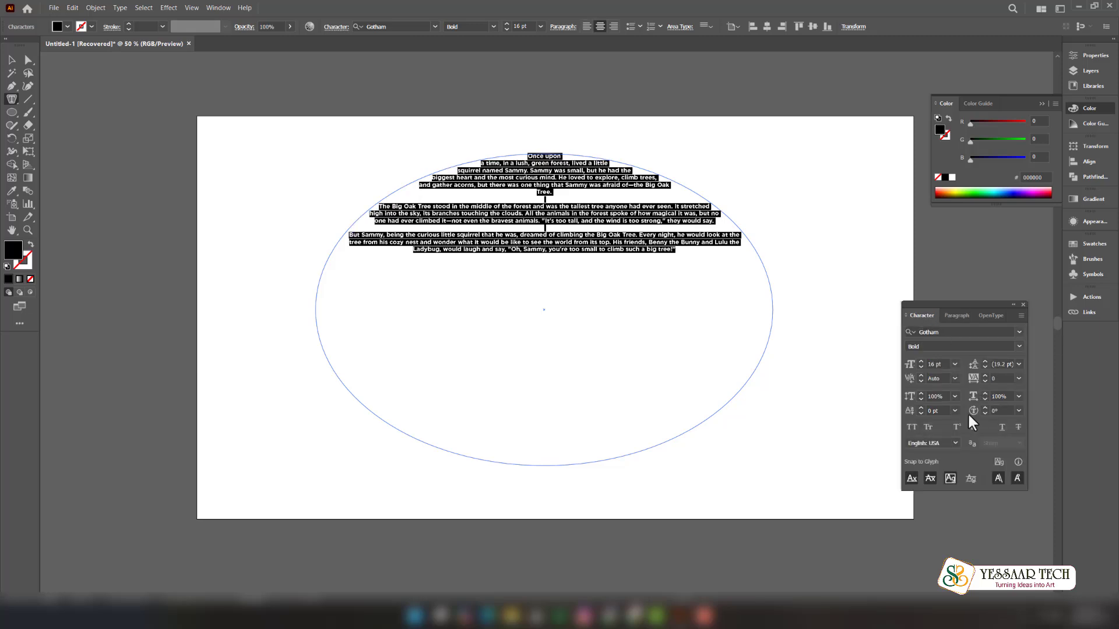
left_click(955, 364)
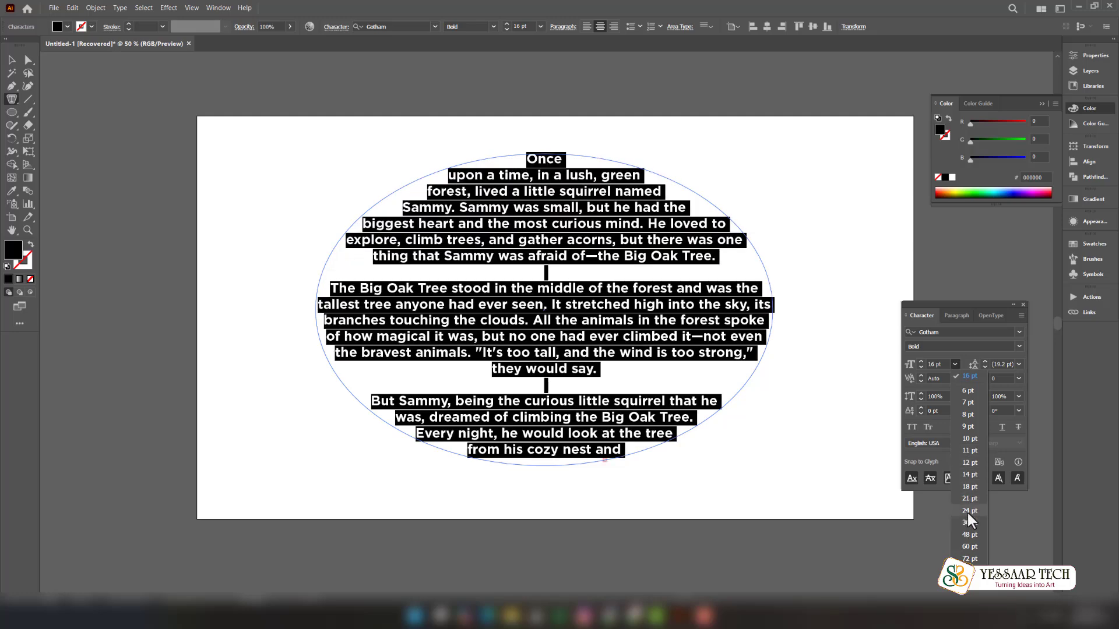
left_click(968, 516)
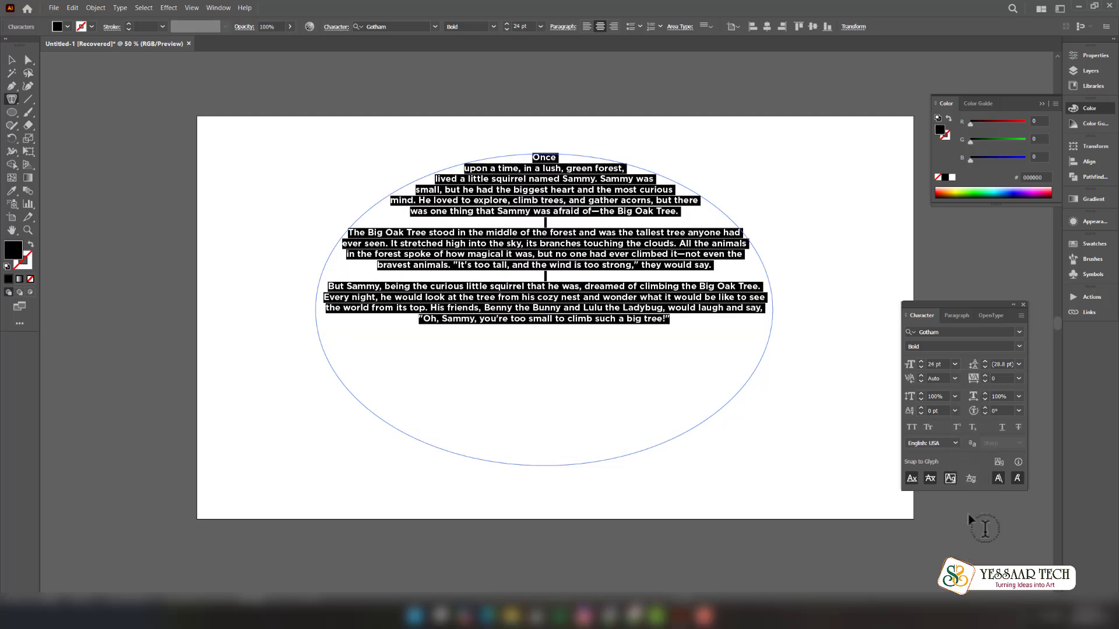
key("alt+period")
key("alt+period")
key("alt+period")
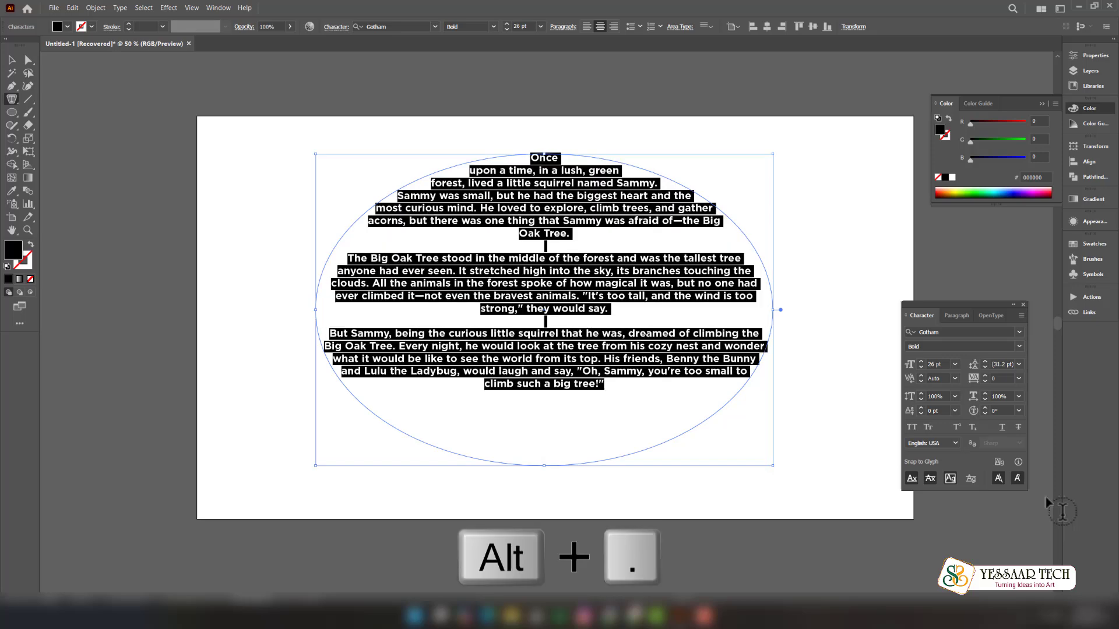
key("alt+period")
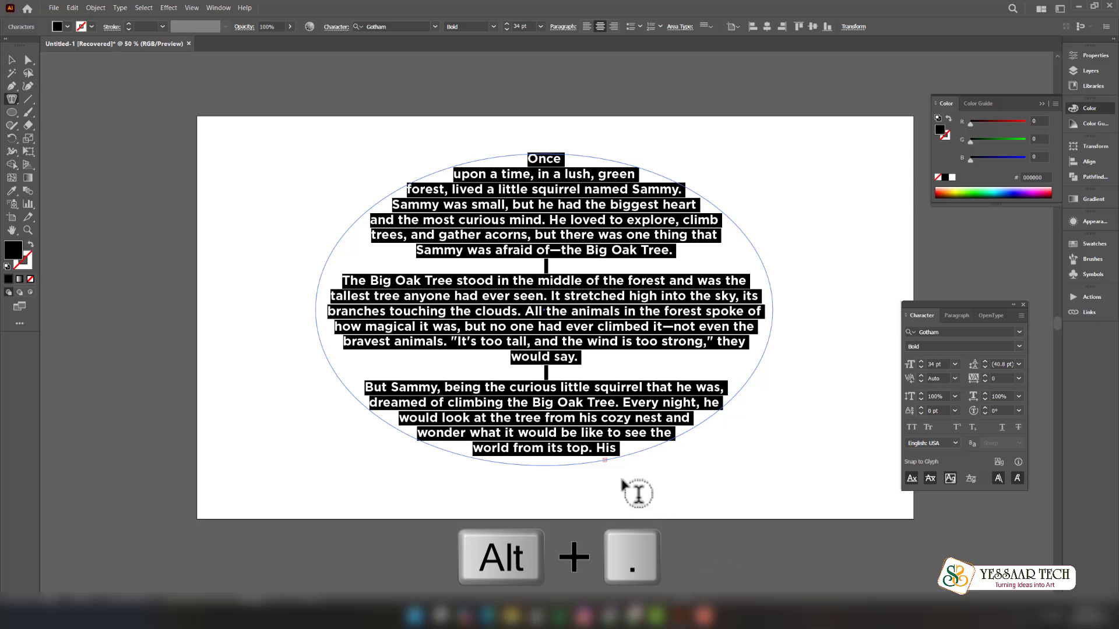
- Enlarge the ellipse text area until the whole story fits and move it toward the artboard's left side
left_click(608, 461)
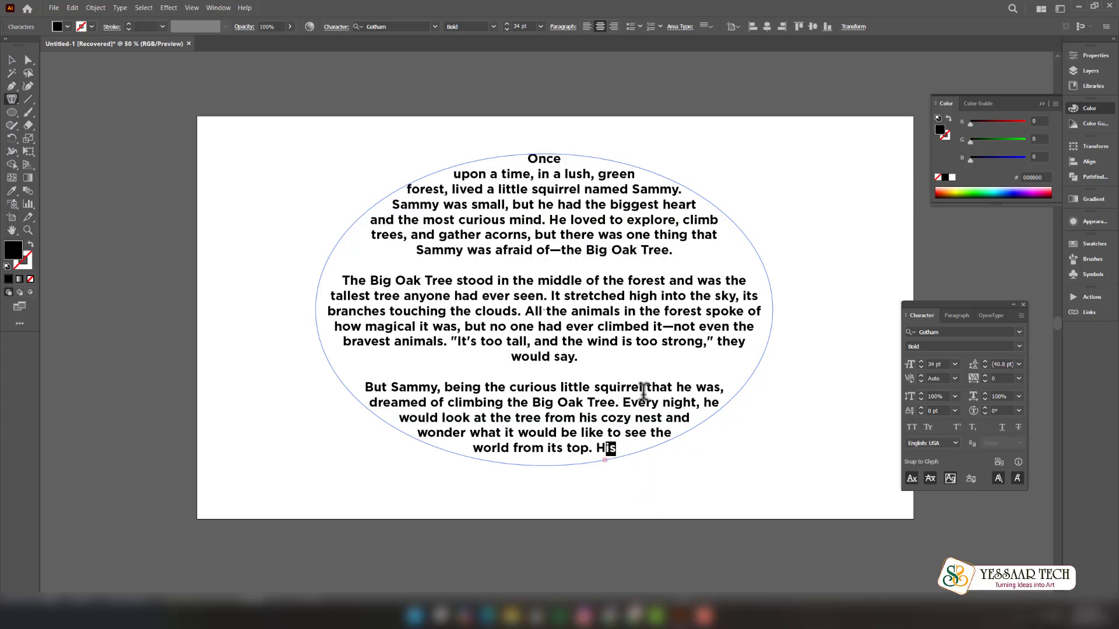
key("Escape")
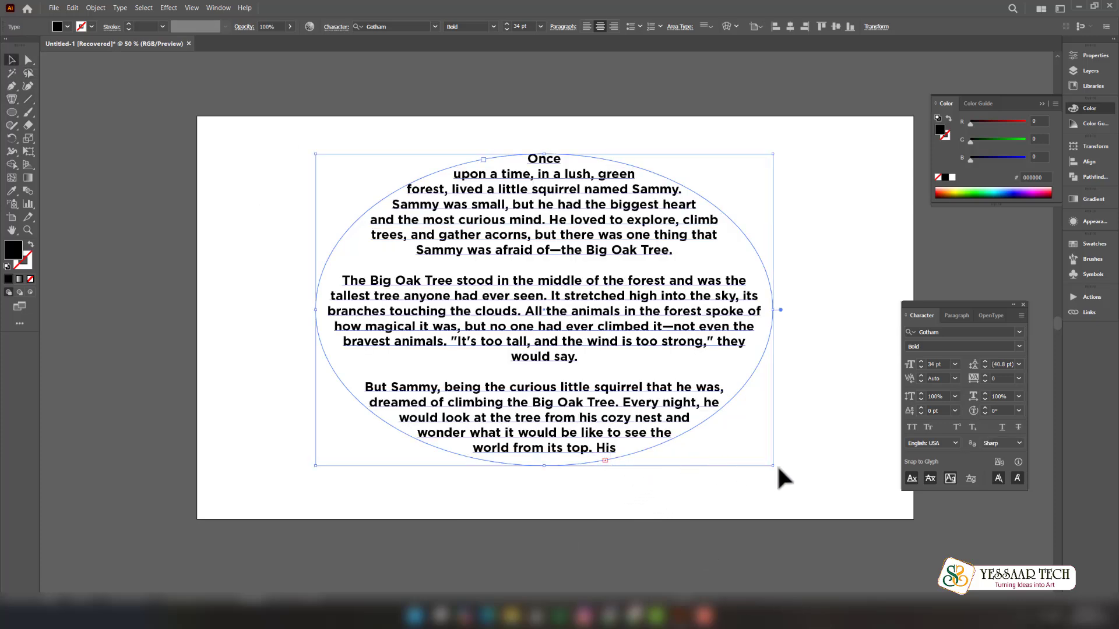
left_click_drag(775, 469, 805, 492)
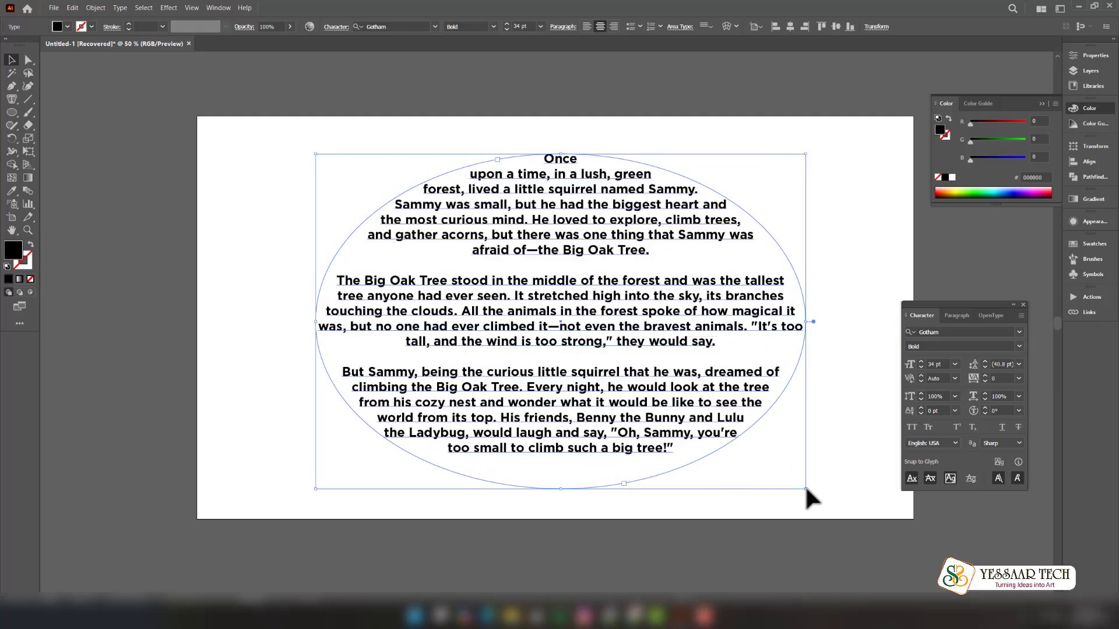
key("ctrl+shift+a")
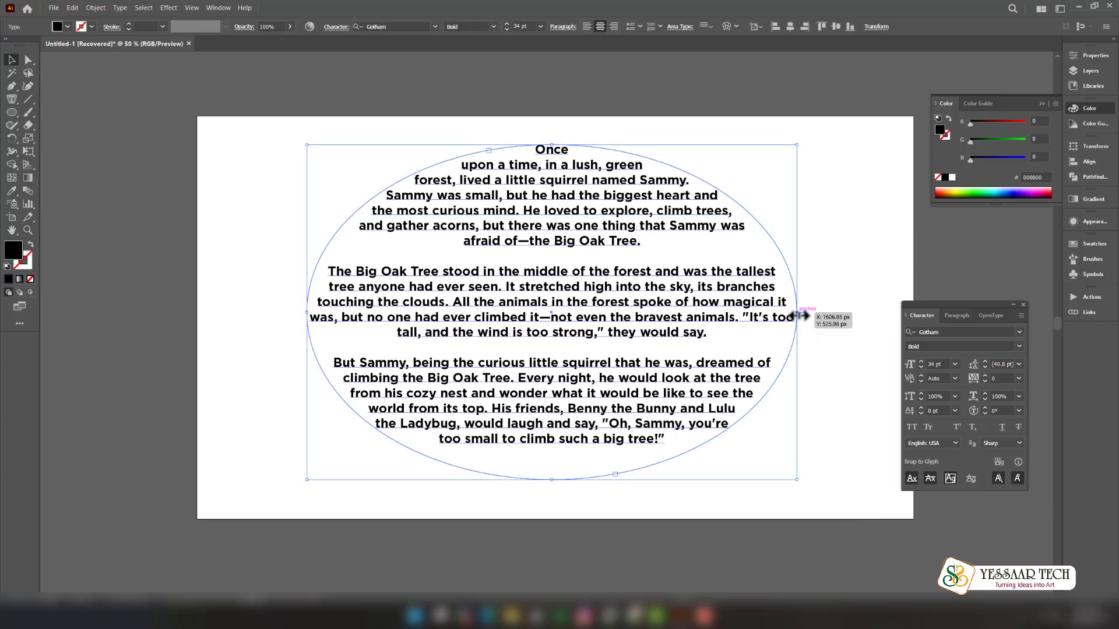
key("ctrl+z")
key("ctrl+shift+z")
- Draw a star in the artboard's upper-right area, convert it into a text area and paste the squirrel story into it
left_click(11, 112)
left_click(57, 164)
left_click_drag(712, 150, 869, 187)
left_click(804, 146)
key("ctrl+v")
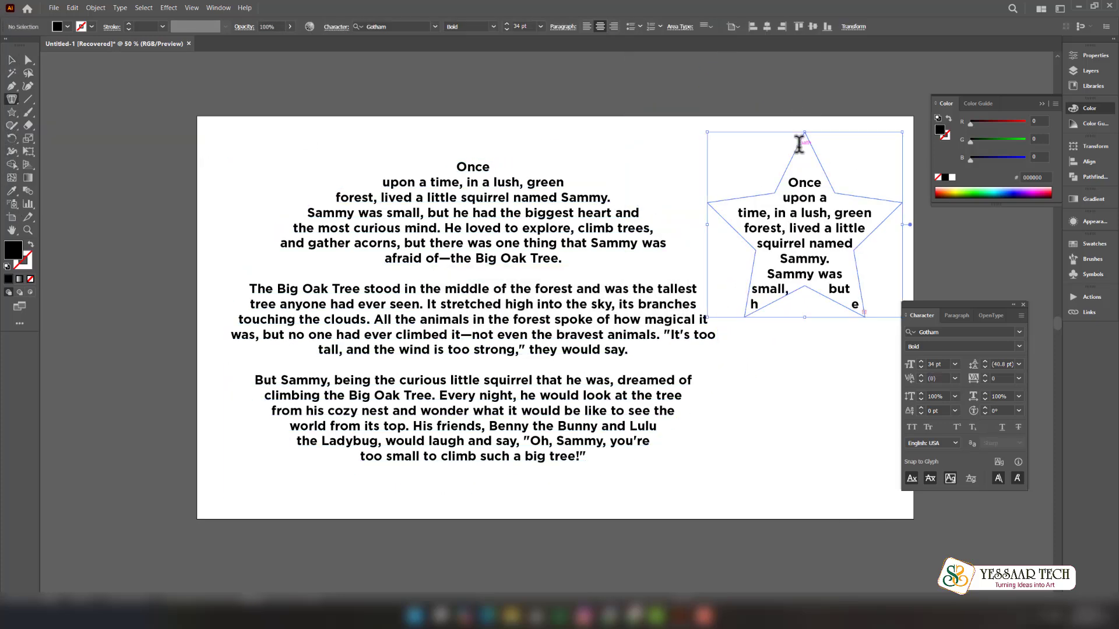
- Reduce the font size of all the story text inside the star in repeated small increments
key("ctrl+a")
key("ctrl+shift+comma")
key("ctrl+shift+comma")
key("ctrl+shift+comma")
key("ctrl+shift+comma")
key("ctrl+shift+comma")
key("ctrl+shift+comma")
key("ctrl+shift+comma")
key("ctrl+shift+comma")
key("ctrl+shift+comma")
key("ctrl+shift+comma")
key("ctrl+shift+comma")
key("Escape")
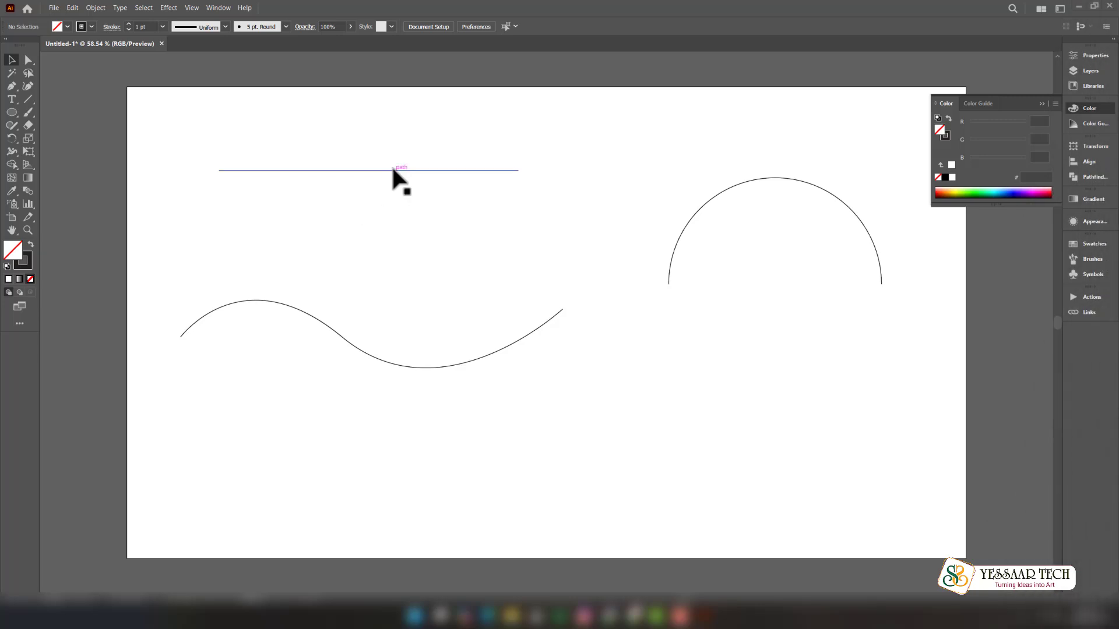
- In the document with the three open paths, move the wavy path lower and shift the straight line and arc slightly upward
mouse_move(391, 169)
left_mouse_down()
mouse_move(389, 155)
mouse_move(392, 168)
left_mouse_up()
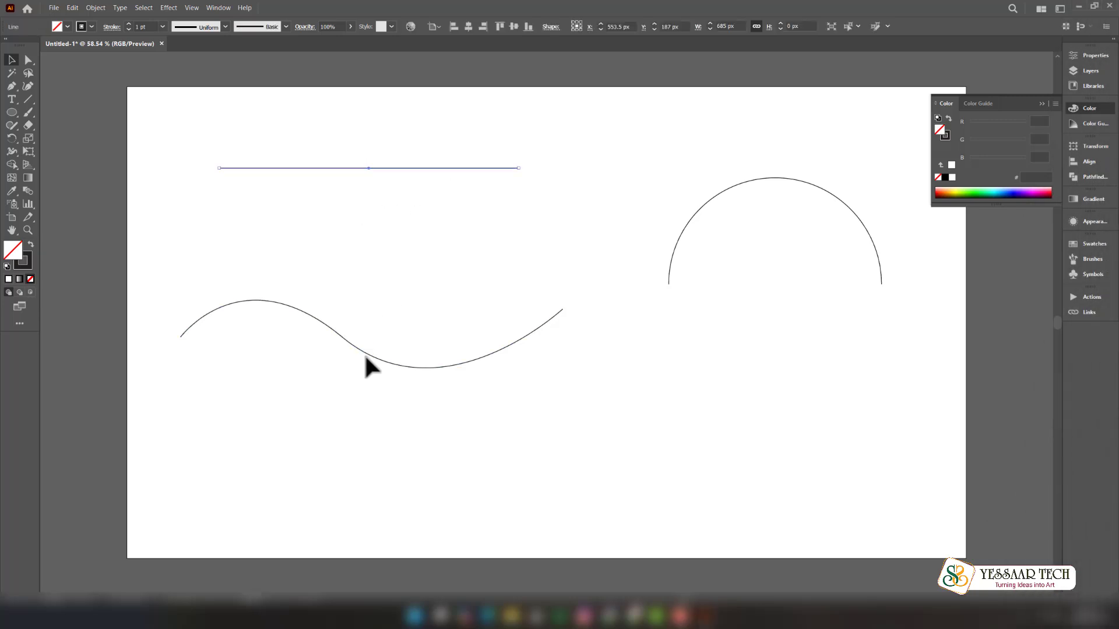
left_click_drag(364, 353, 370, 403)
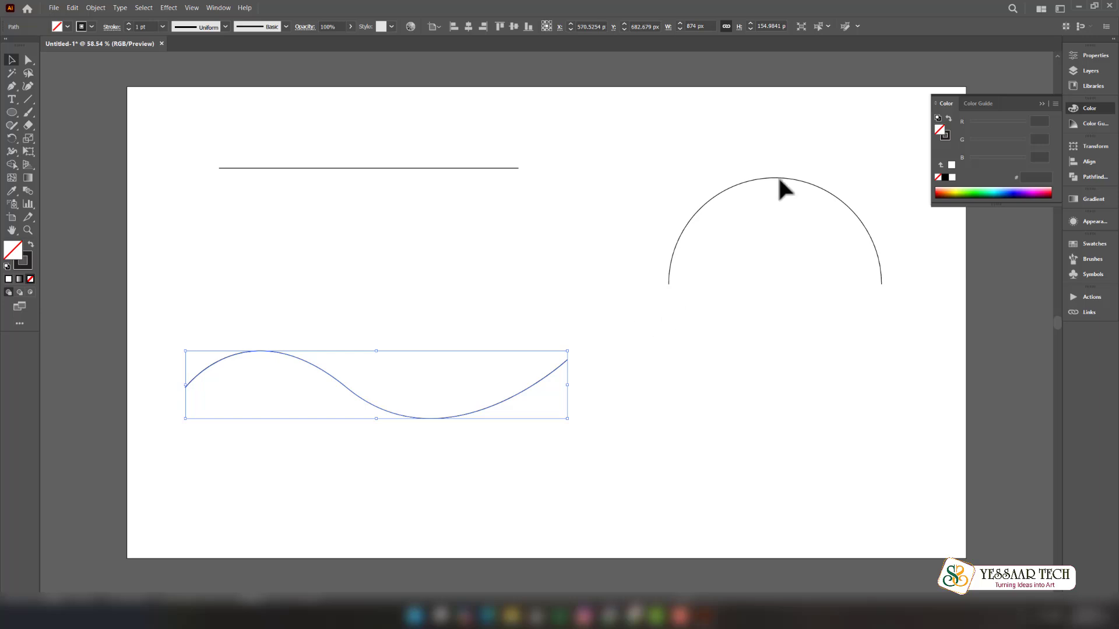
left_click_drag(779, 179, 778, 168)
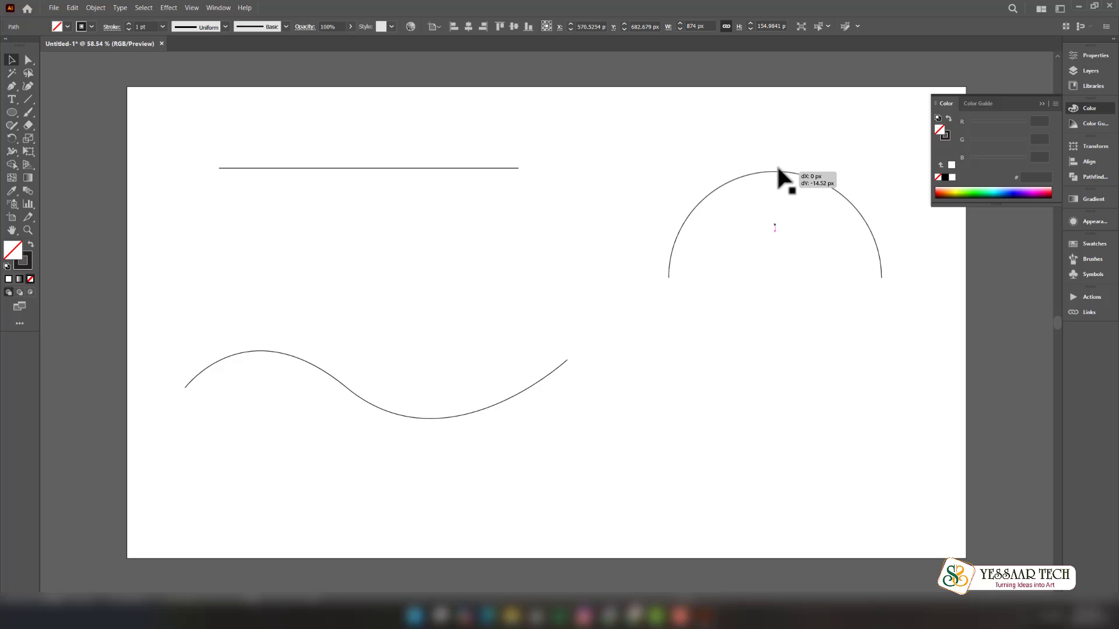
left_click_drag(778, 167, 778, 168)
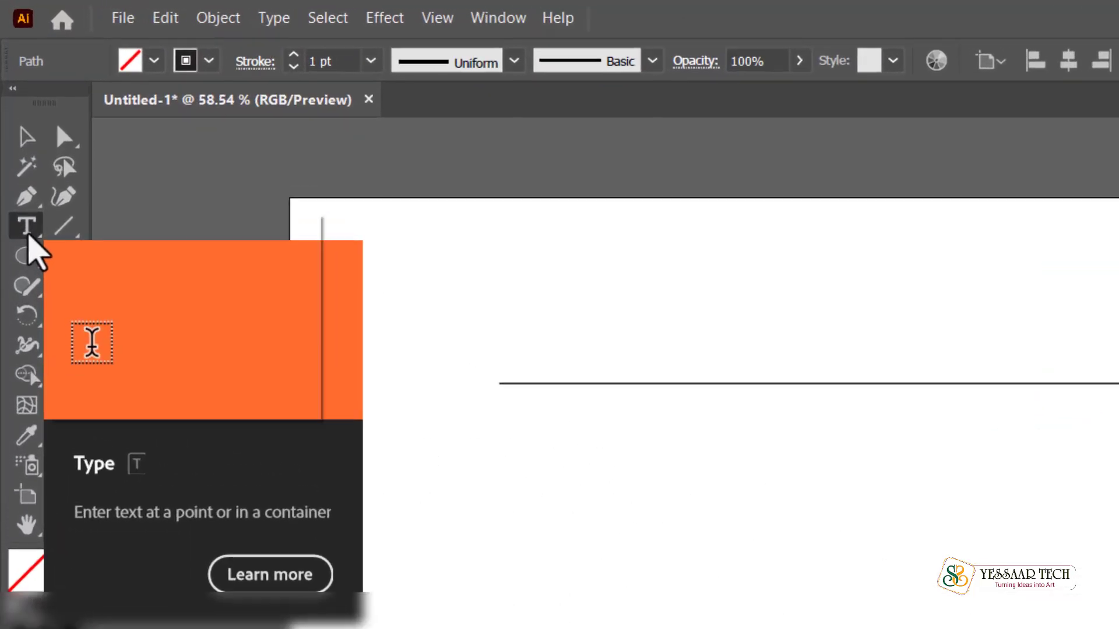
- Add the text "The Brave Little Squirrel and the Big Adventure" along the straight line with the Type on a Path tool
left_click(12, 103)
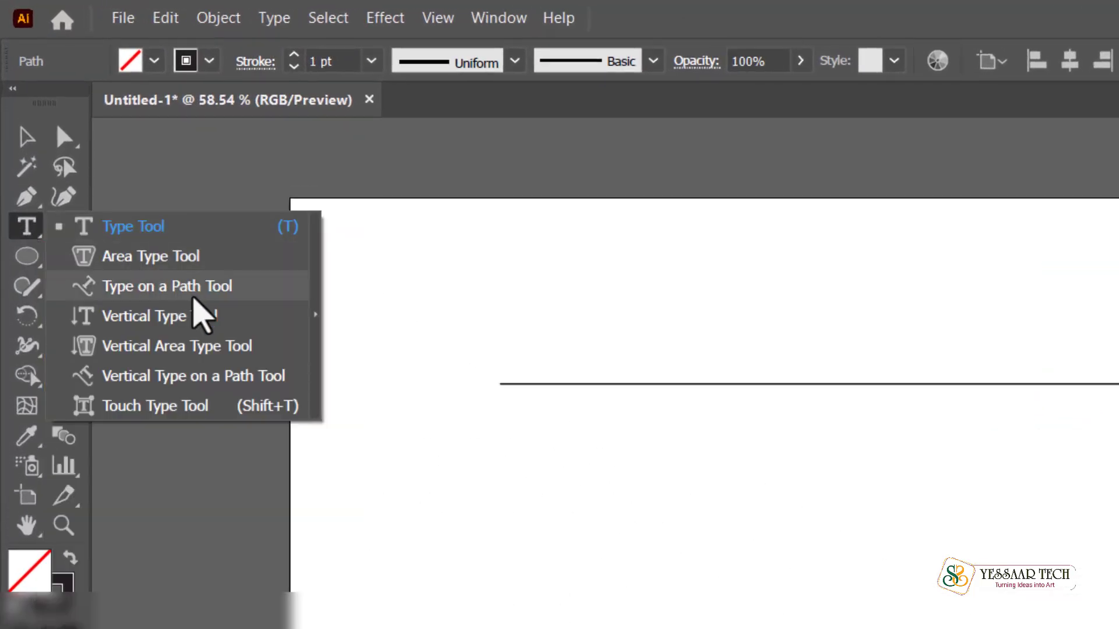
left_click(227, 288)
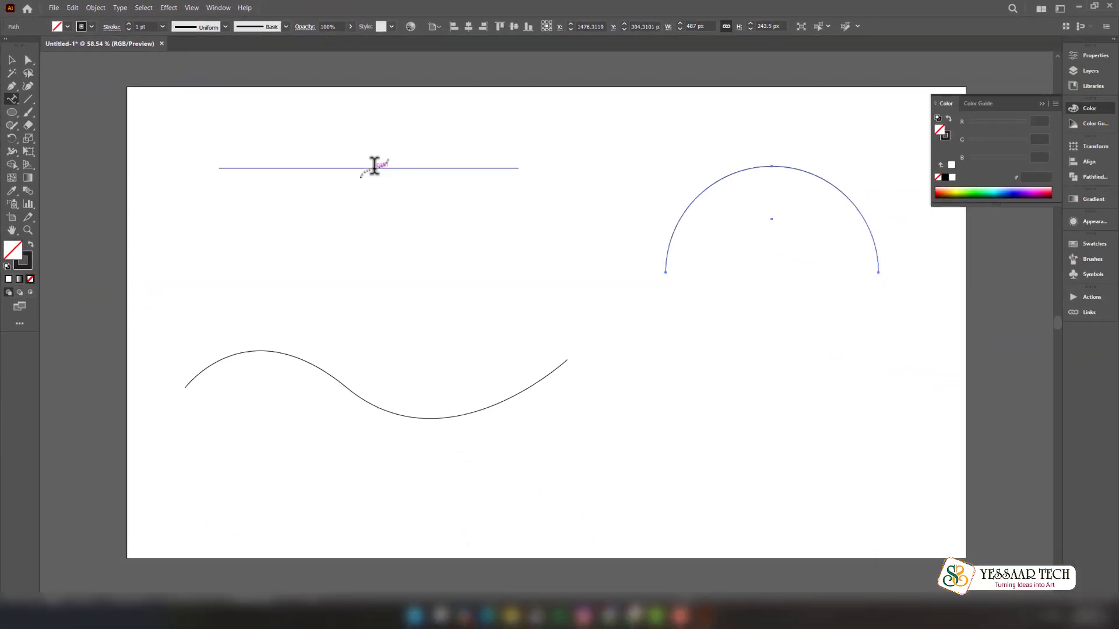
left_click(374, 168)
type("The Brave Little Squirrel and the Big Adventure")
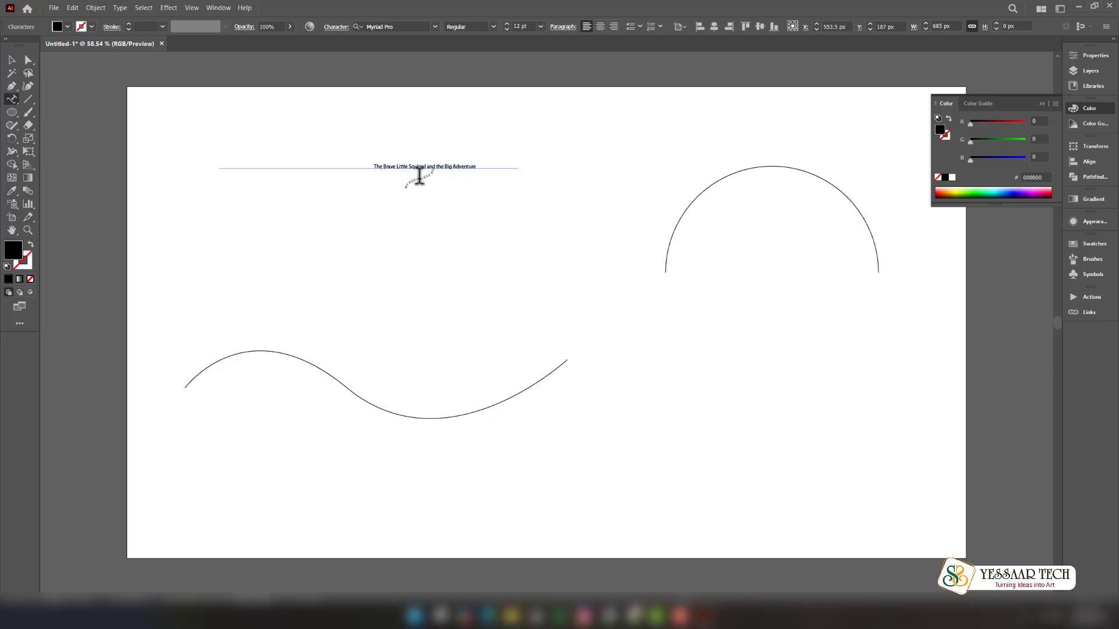
- Format the text on the straight line as 36 pt Myriad Variable Concept Semibold
key("ctrl+a")
left_click(335, 28)
left_click(276, 78)
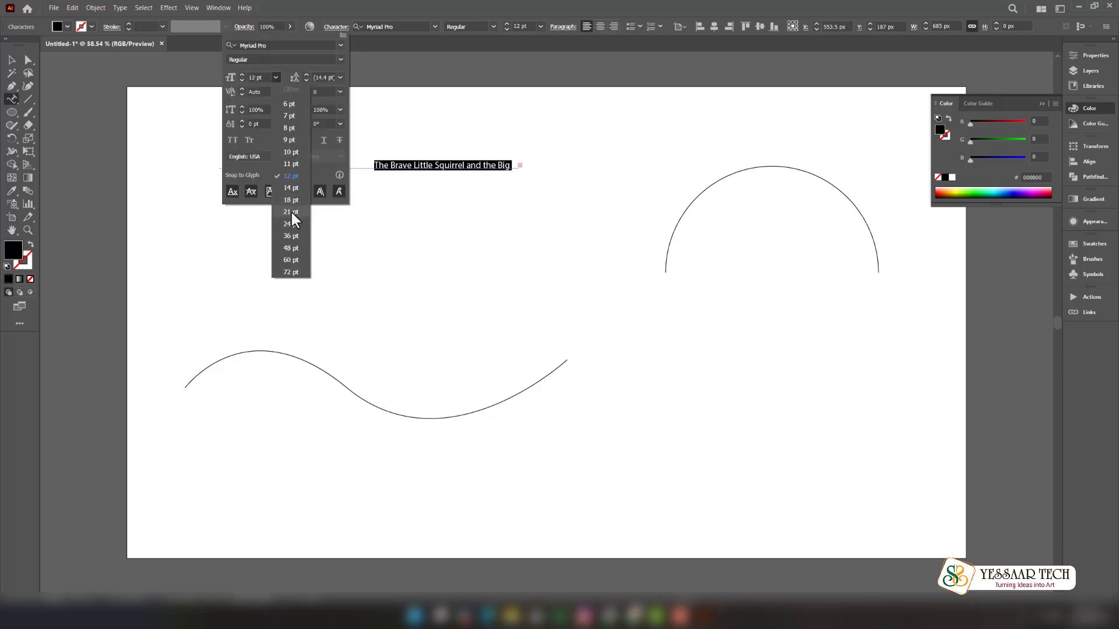
left_click(295, 227)
left_click(341, 71)
left_click(340, 45)
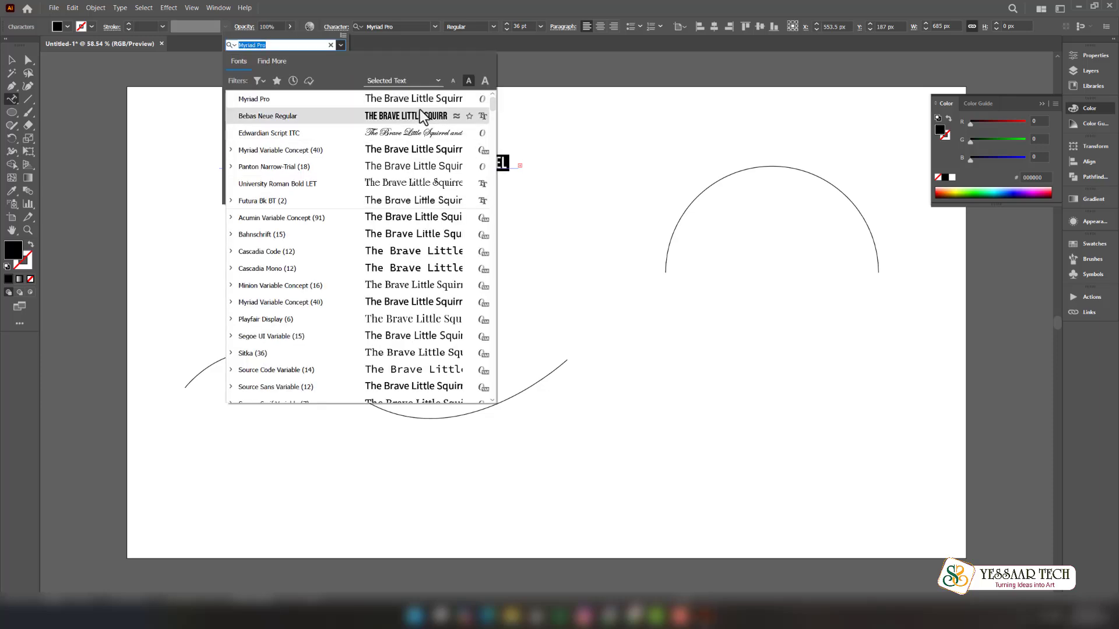
left_click(280, 147)
left_click(327, 60)
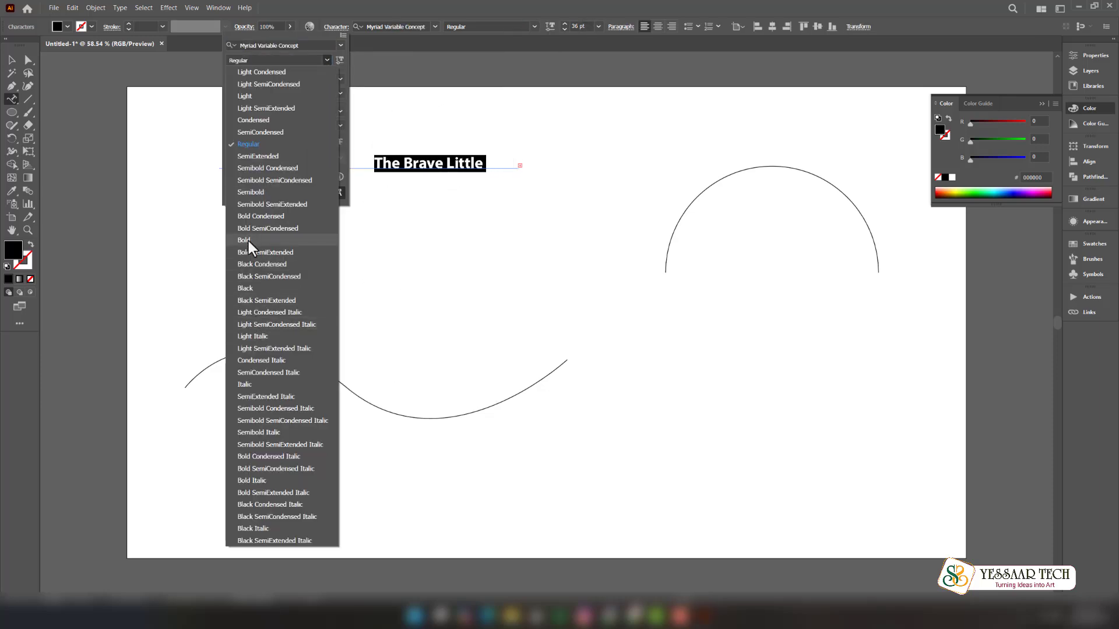
left_click(254, 194)
key("Escape")
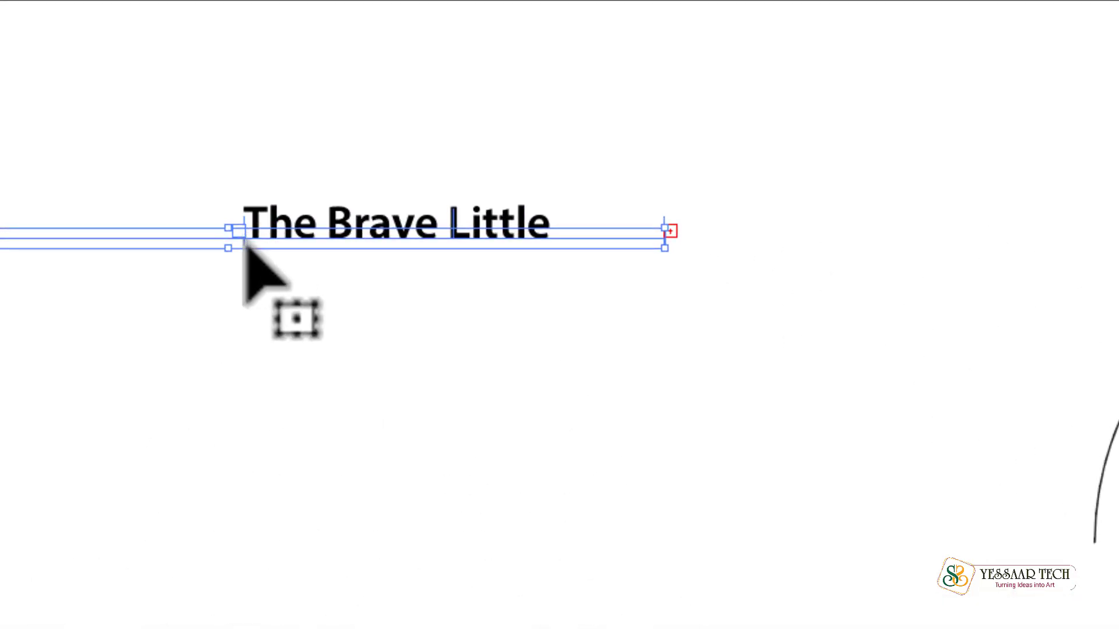
- Move the path text's start to the line's left end and shorten its ending to "the Bigventure"
left_click_drag(240, 243, 182, 254)
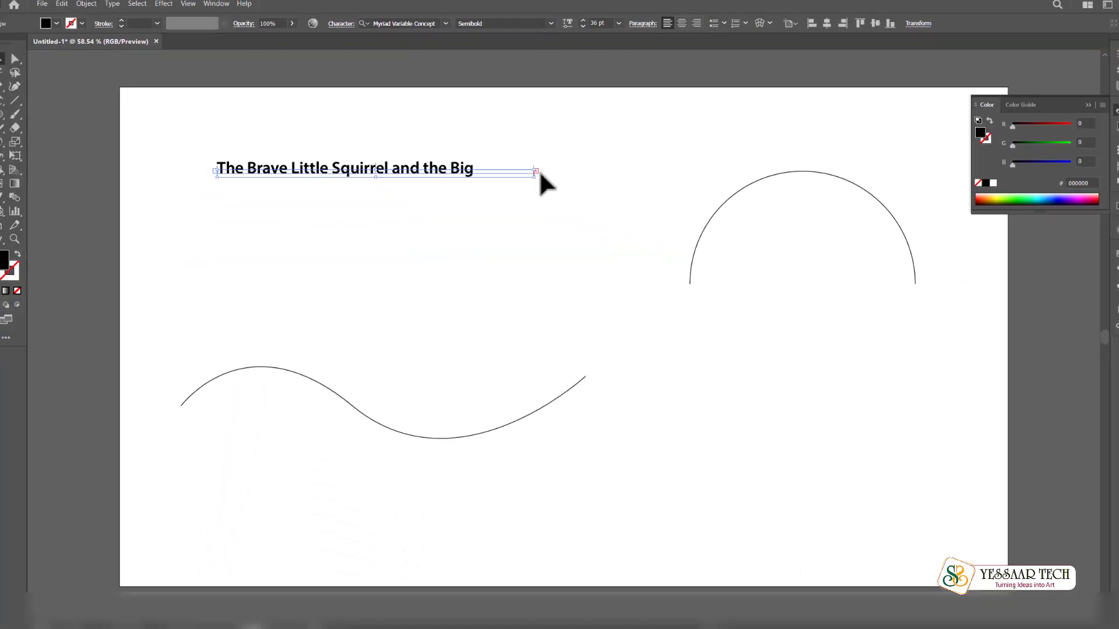
left_click(497, 157)
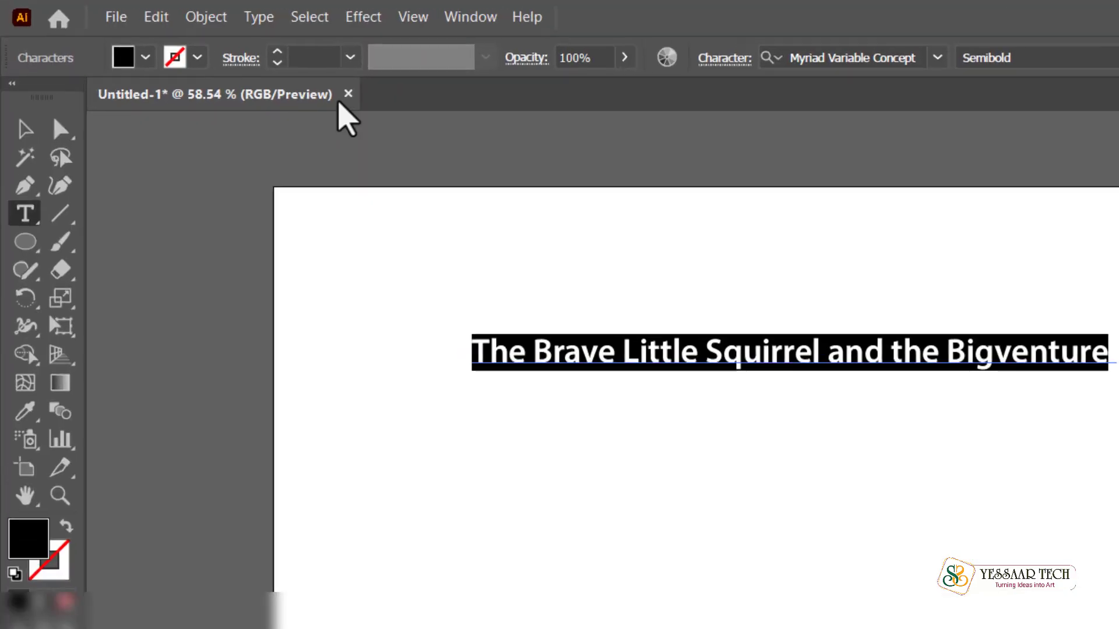
- Open the Type on a Path options for the straight-line text and preview the text flipped, leaving Preview on and Flip off
left_click(120, 8)
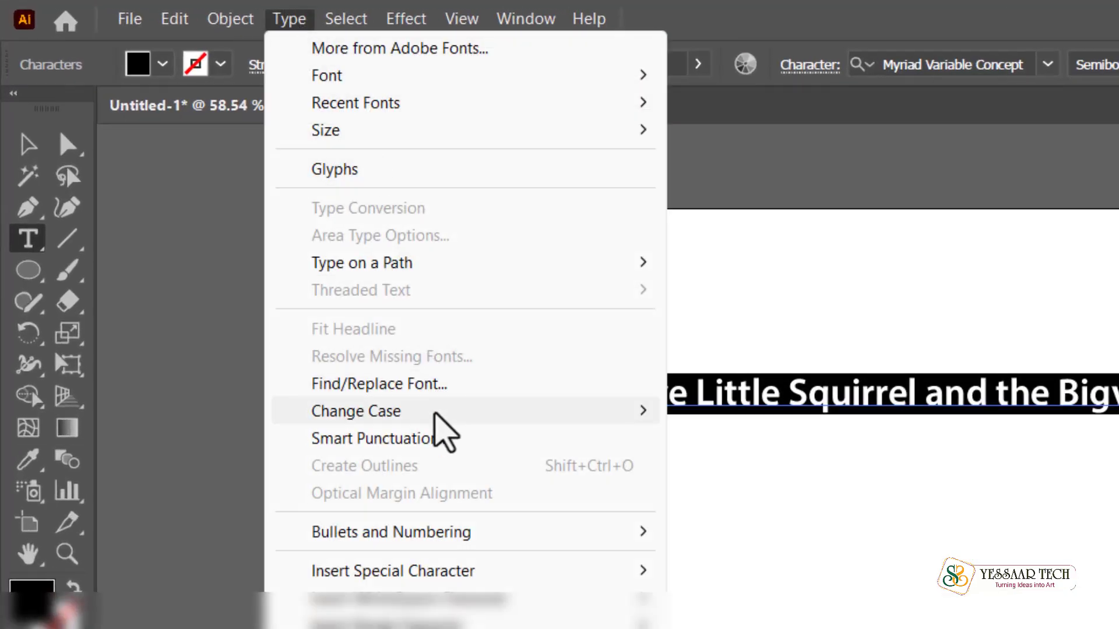
mouse_move(492, 264)
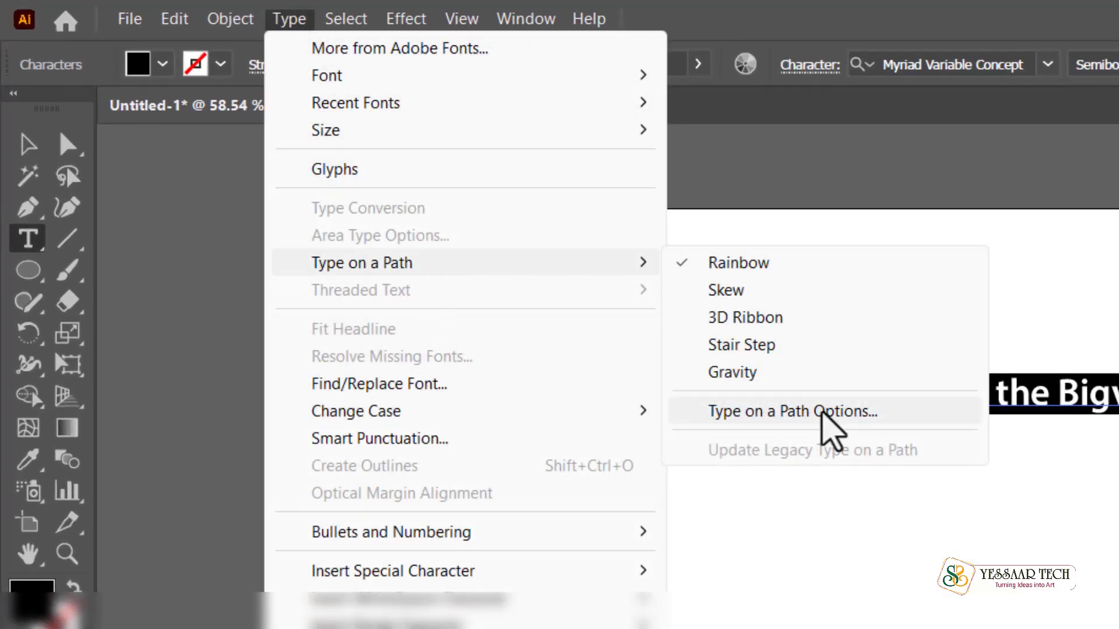
left_click(821, 412)
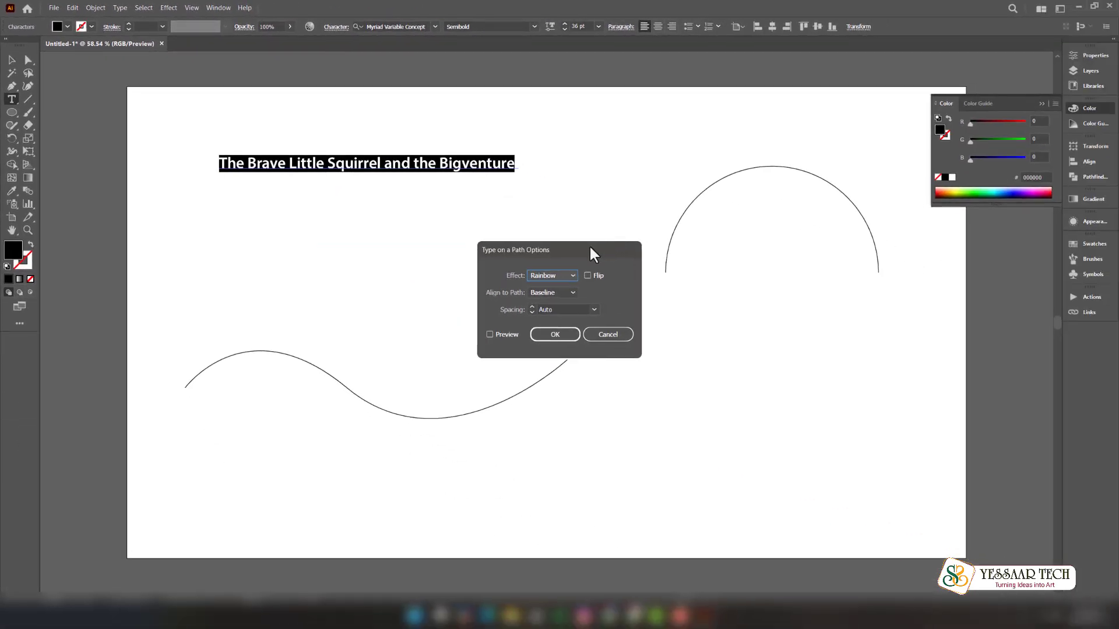
left_click_drag(590, 248, 765, 120)
left_click(762, 149)
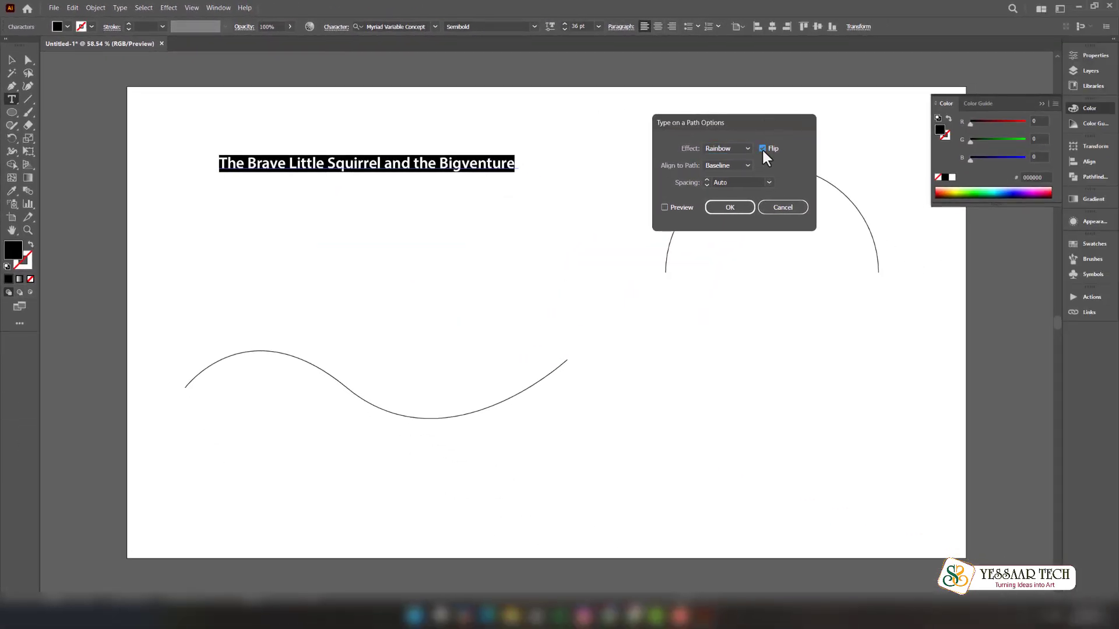
left_click(665, 207)
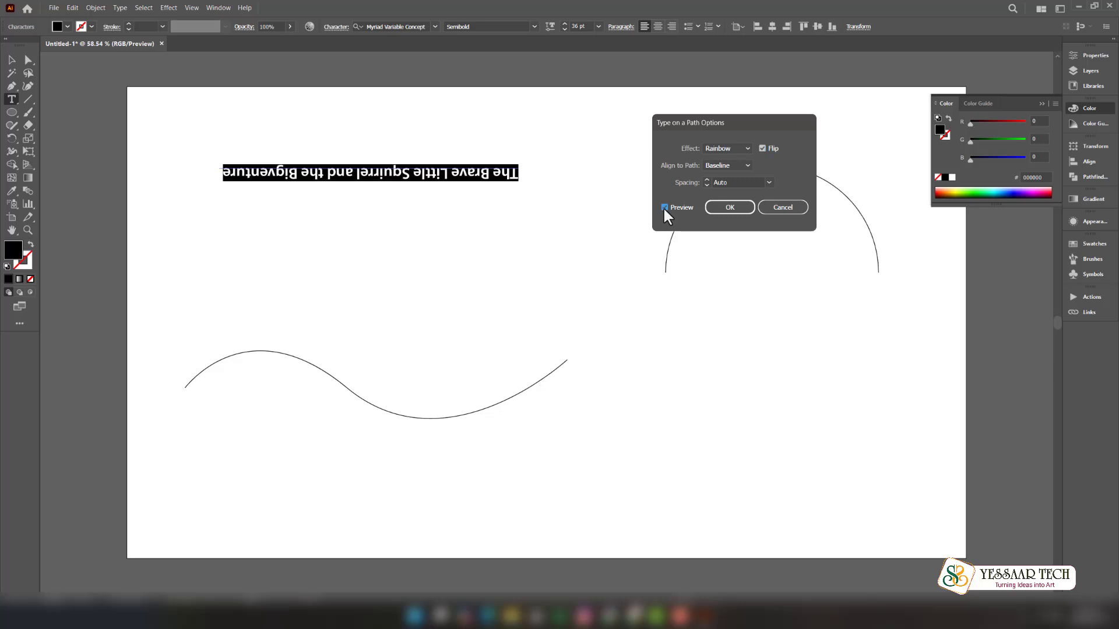
left_click(761, 149)
- Try the Skew, 3D Ribbon and Stair Step effects on the path text and return the effect to Rainbow
left_click(745, 148)
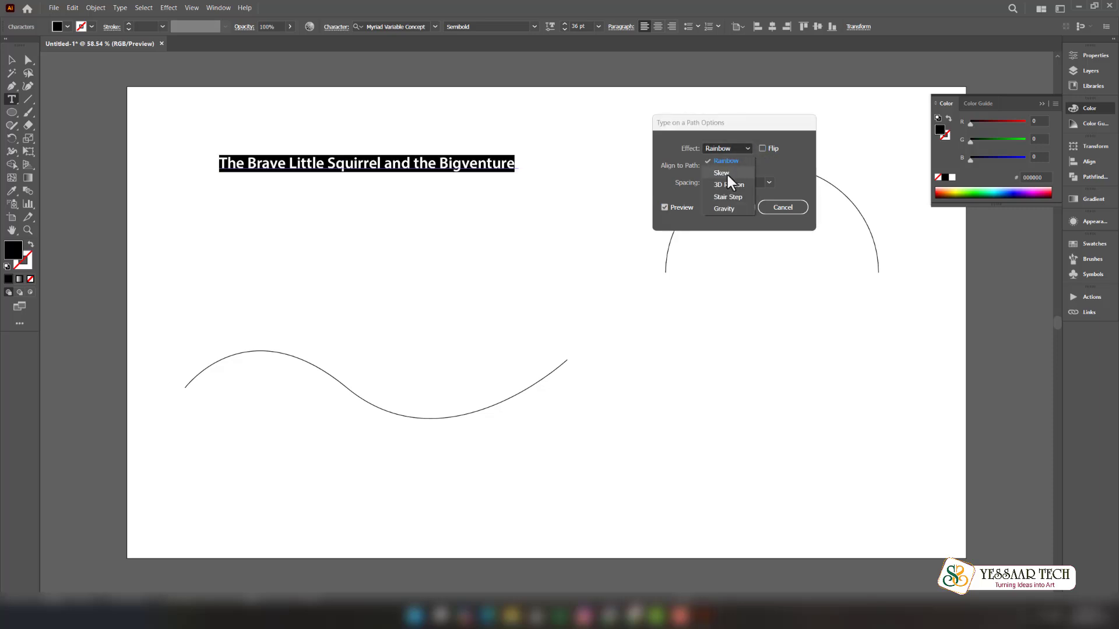
left_click(728, 175)
left_click(740, 147)
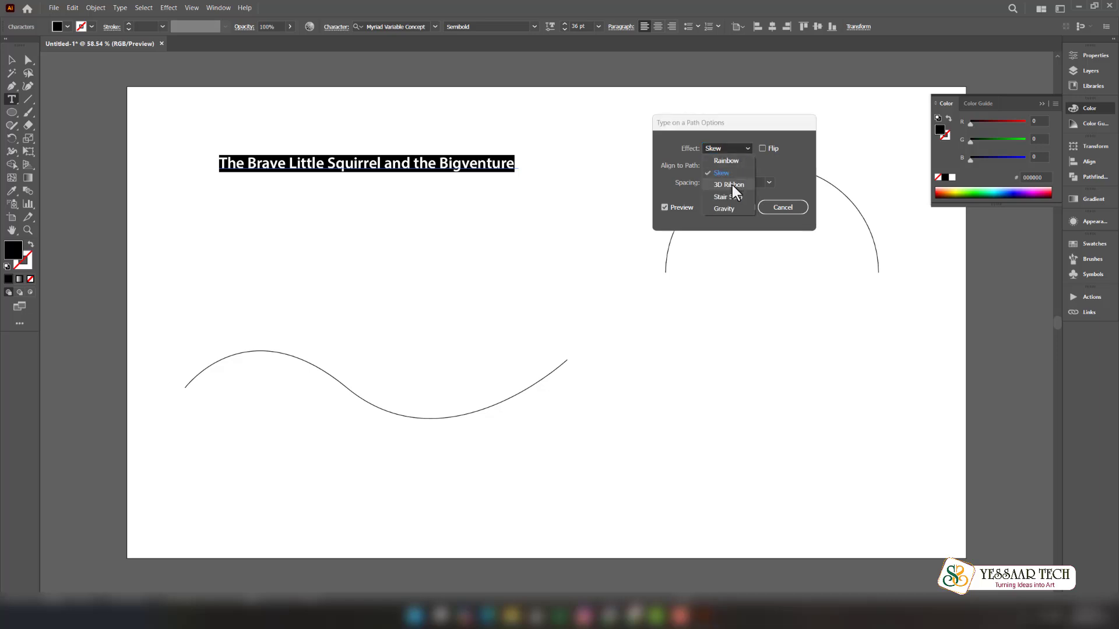
left_click(732, 184)
left_click(730, 149)
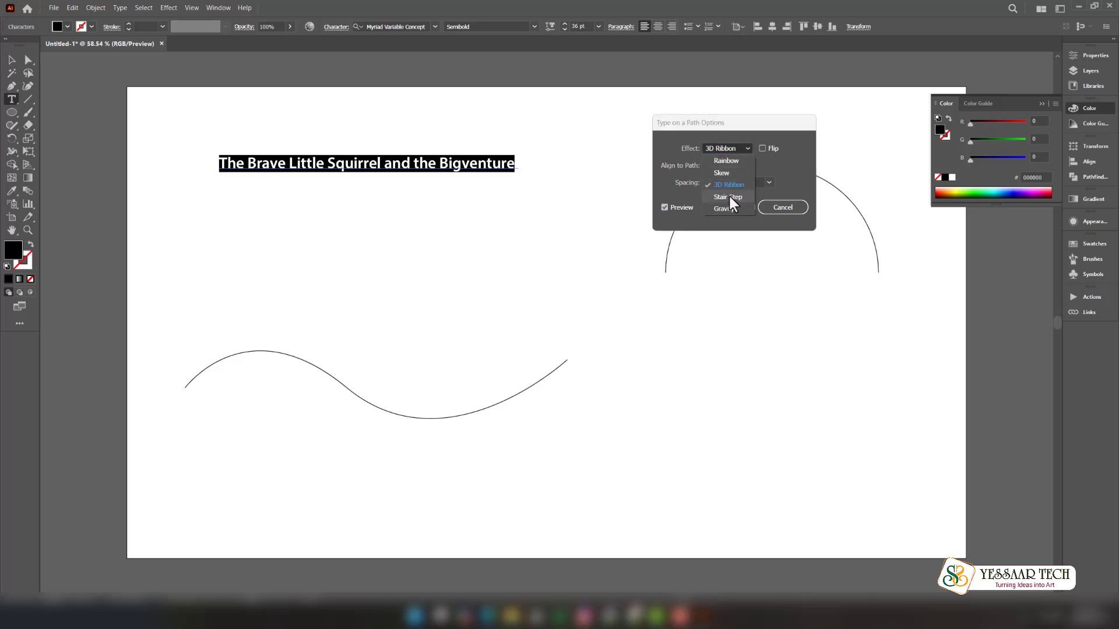
left_click(728, 194)
left_click(725, 150)
left_click(731, 197)
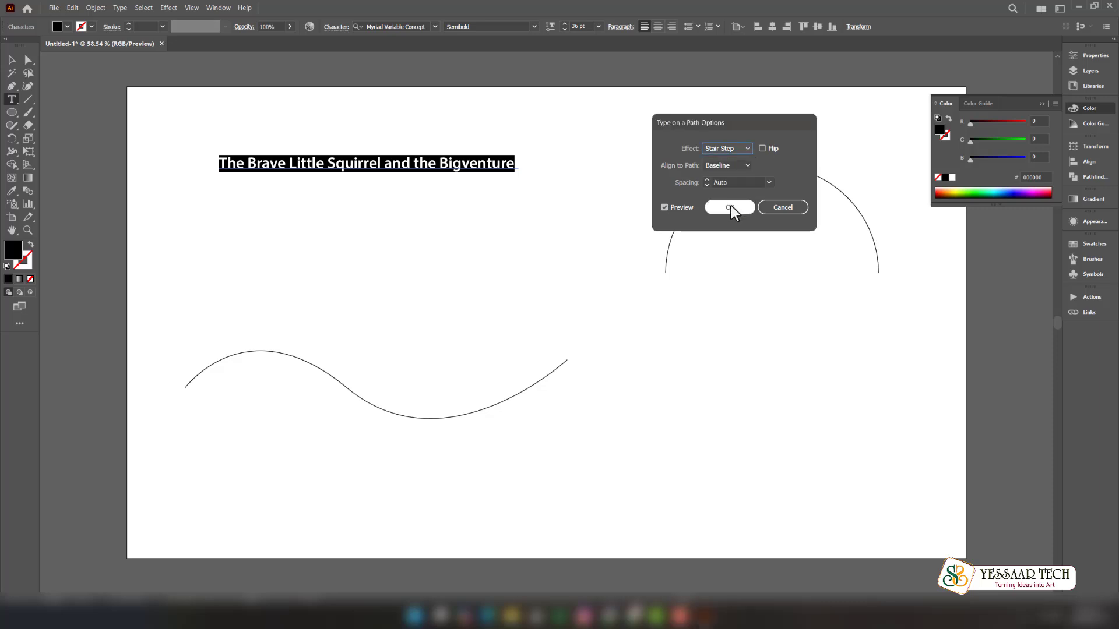
left_click(726, 148)
left_click(729, 164)
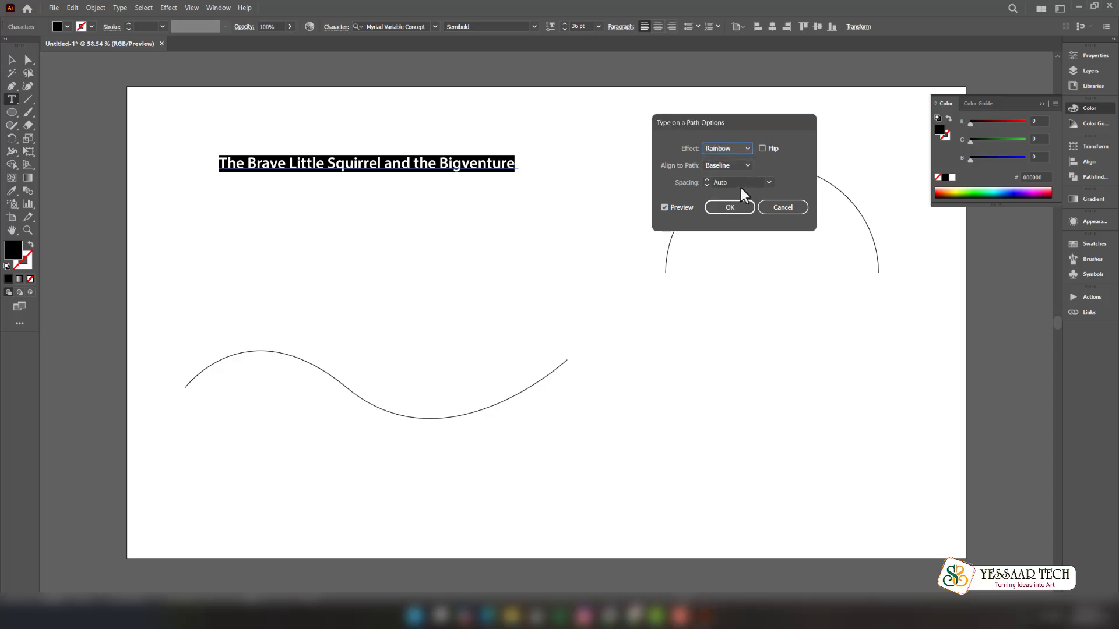
- Set the path text's spacing to 0 pt and its alignment to the path to Center, after trying Descender
left_click(769, 183)
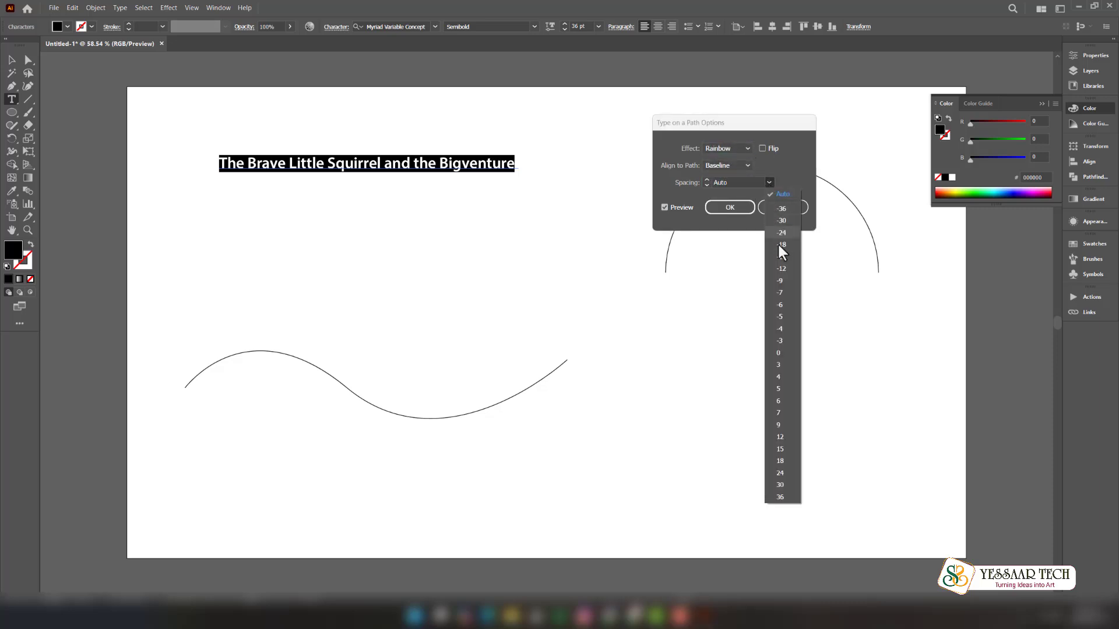
left_click(780, 352)
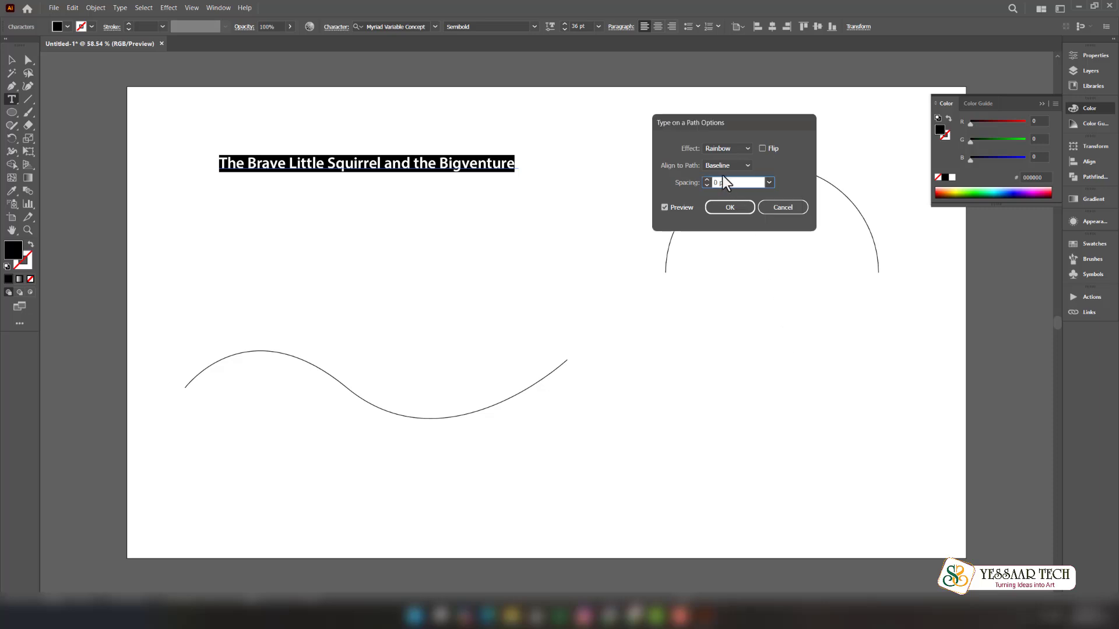
left_click(748, 166)
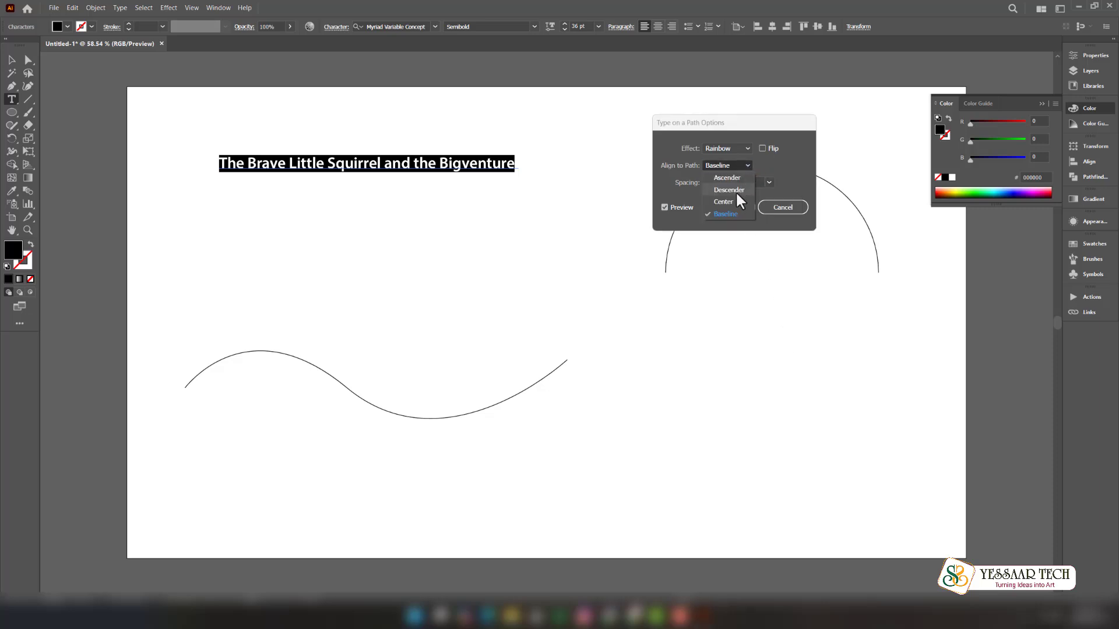
left_click(732, 190)
left_click(734, 166)
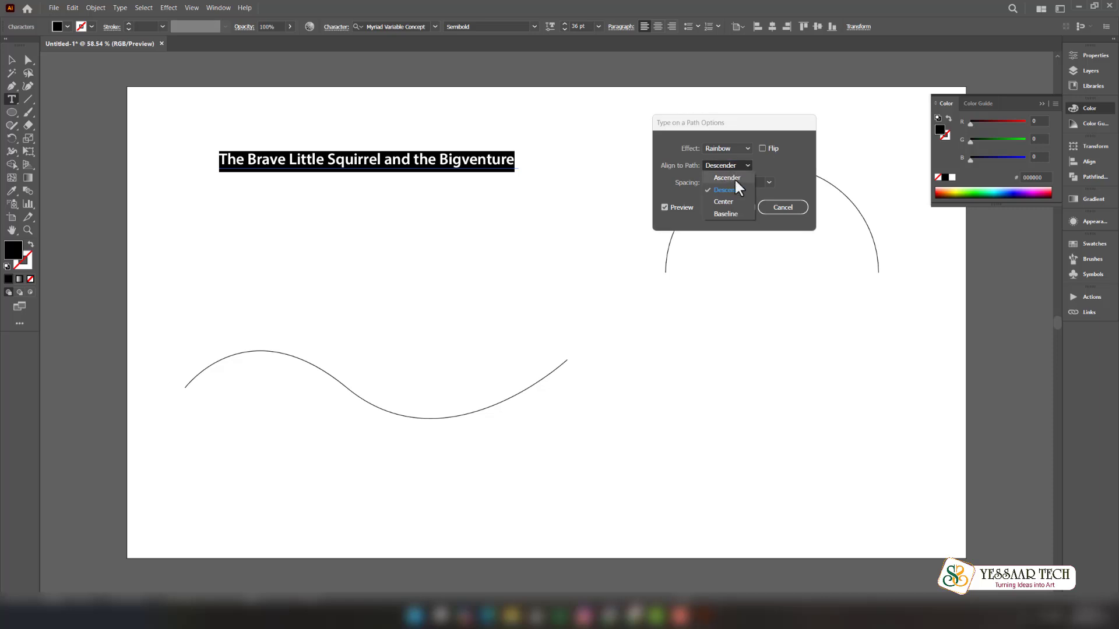
left_click(731, 201)
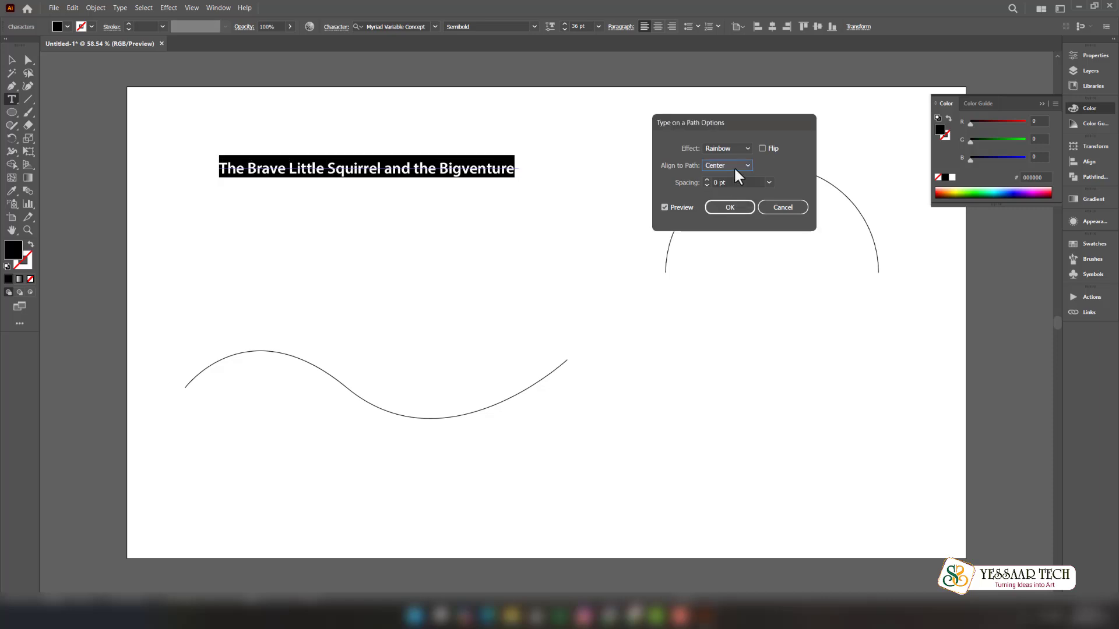